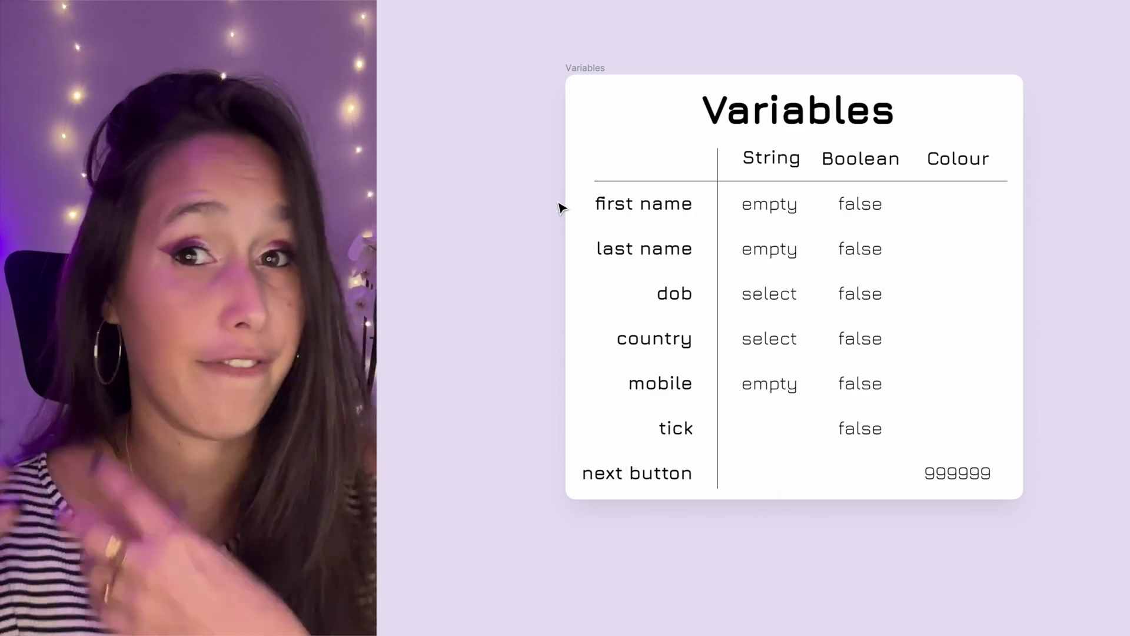
# - Create a string variable 'first name' in Local variables with an empty default value
pyautogui.scroll(-3, 559, 207)
pyautogui.hscroll(10, 559, 207)
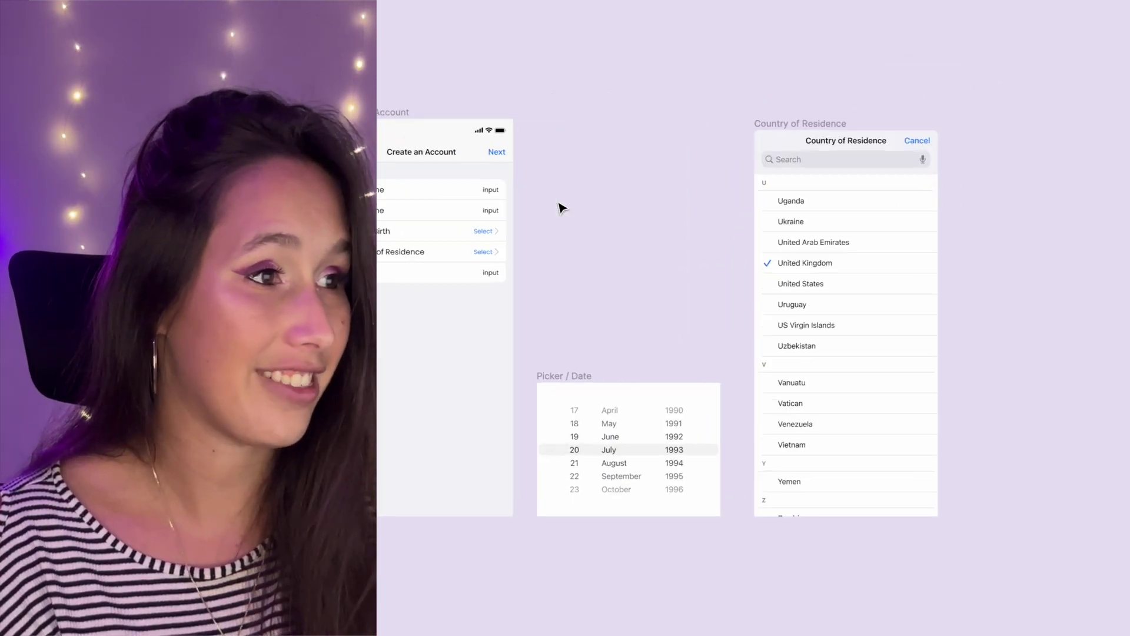
pyautogui.scroll(3, 559, 208)
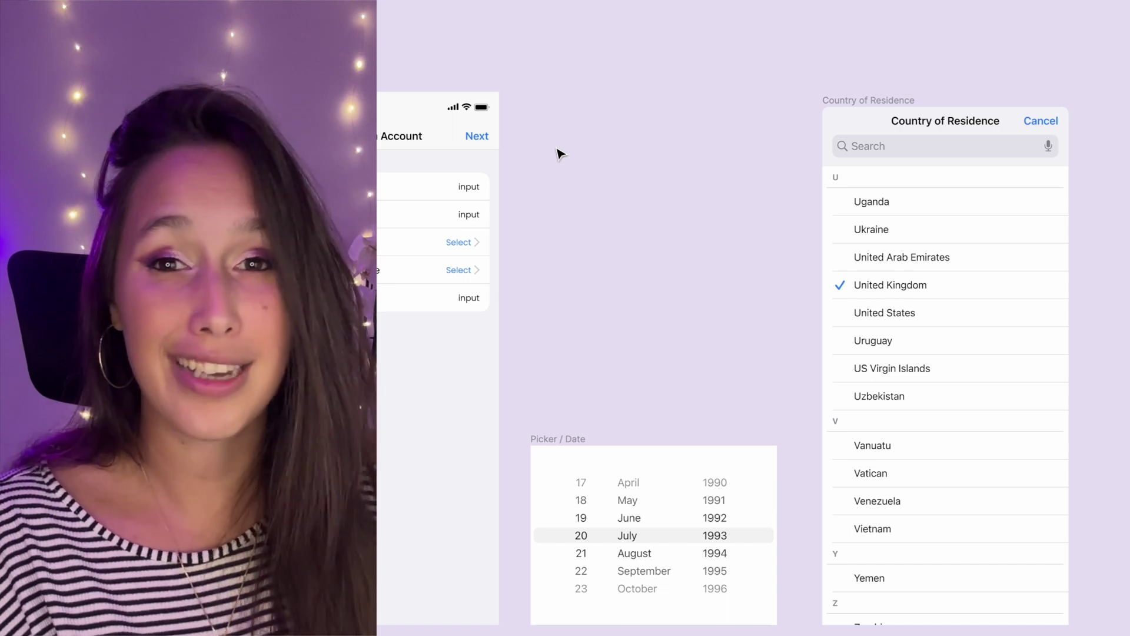
pyautogui.hscroll(-10, 558, 155)
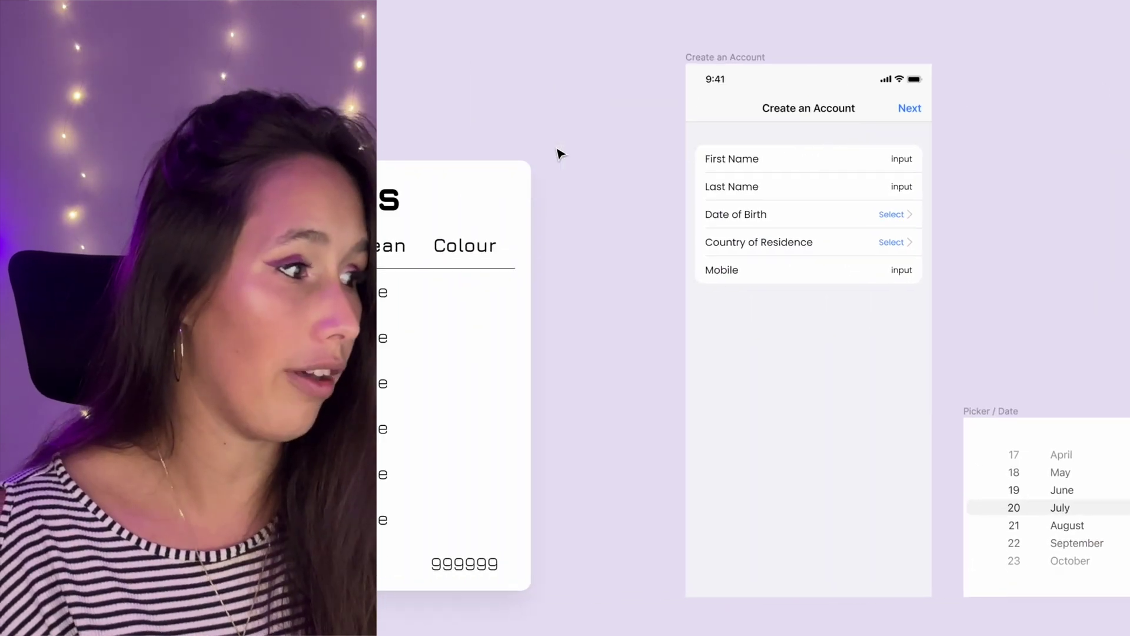
pyautogui.hscroll(-7, 538, 409)
pyautogui.hscroll(-4, 537, 408)
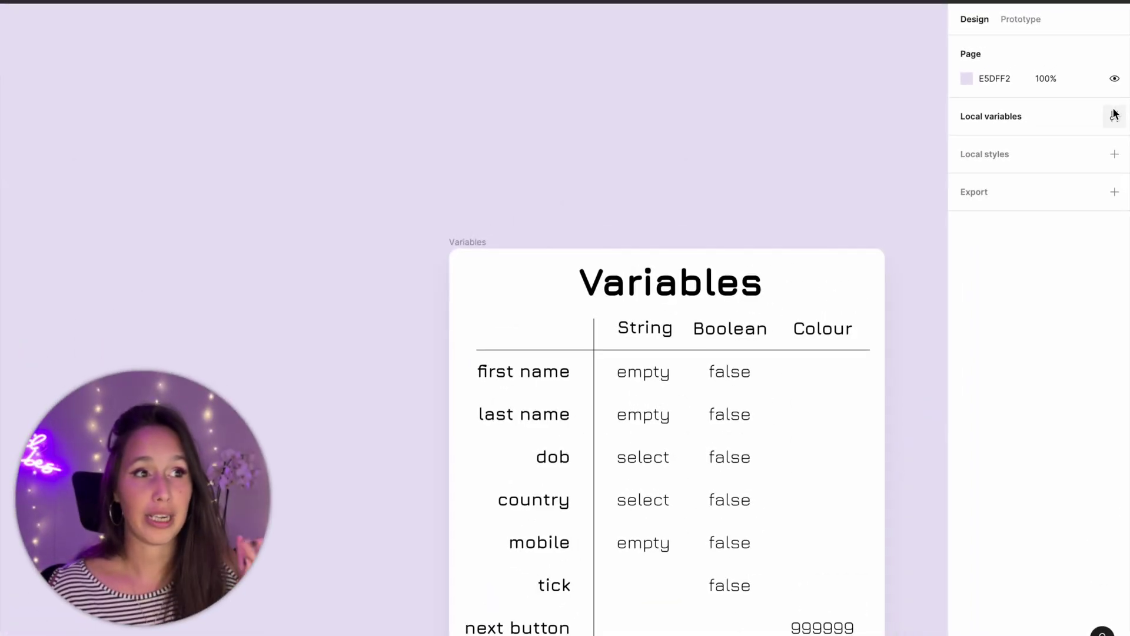
pyautogui.click(1115, 112)
pyautogui.click(720, 220)
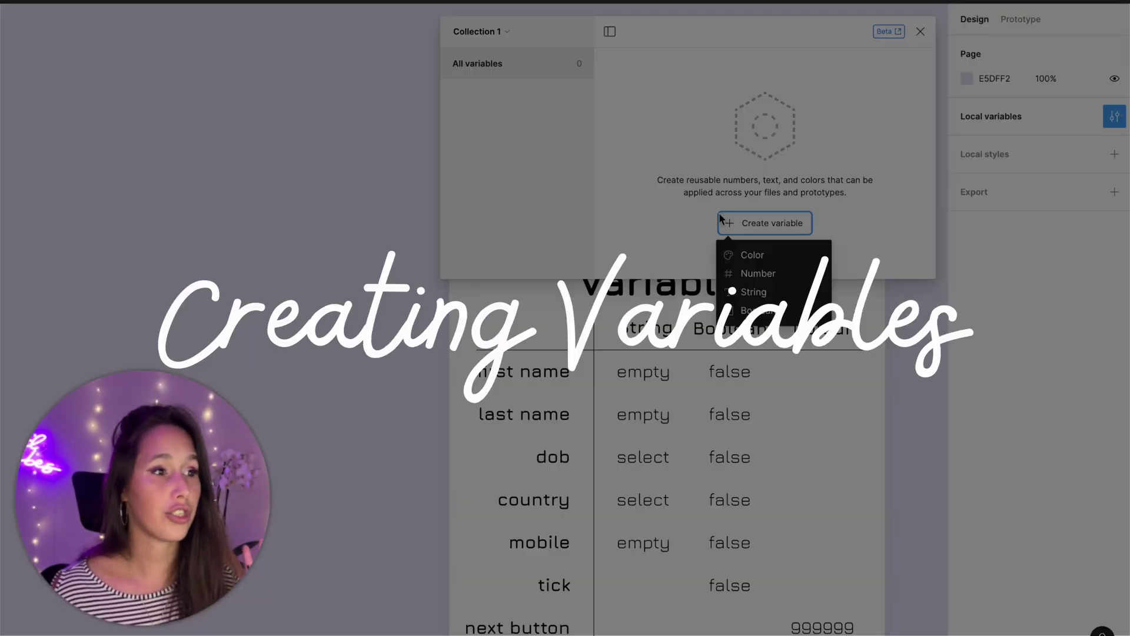
pyautogui.click(746, 288)
pyautogui.write('fir')
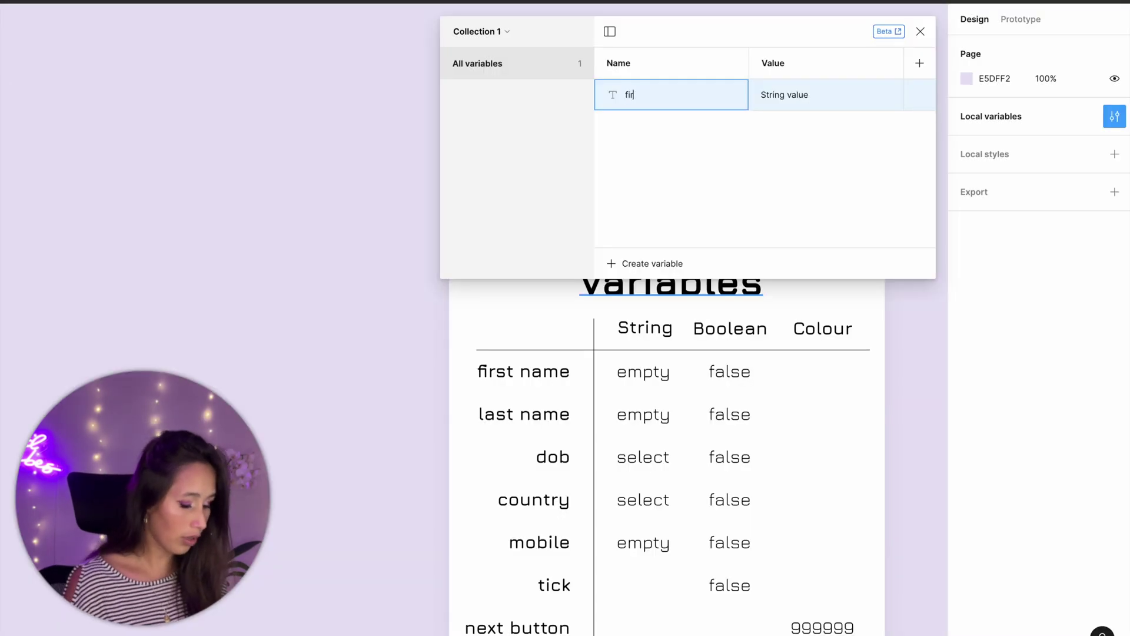
pyautogui.write('st name')
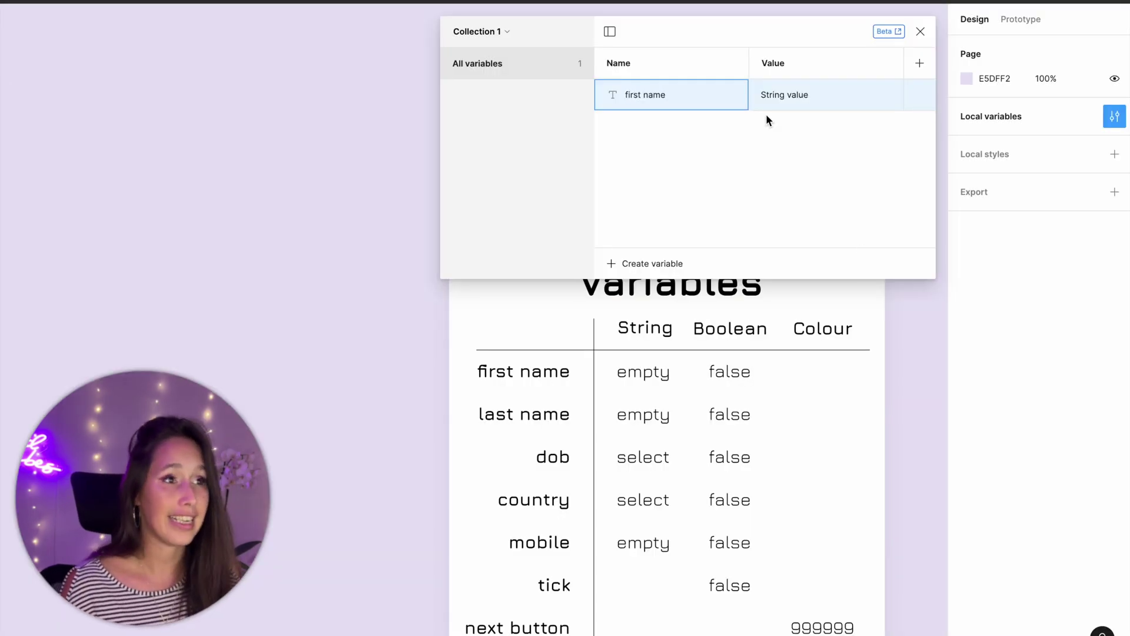
pyautogui.click(771, 95)
pyautogui.press('BackSpace')
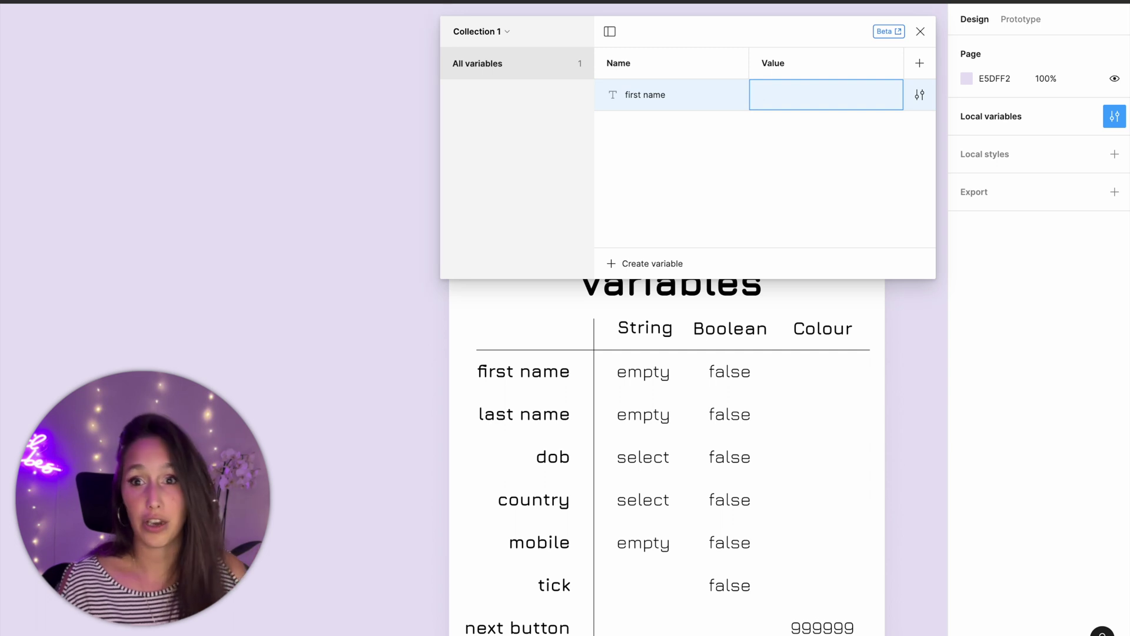
pyautogui.press('Return')
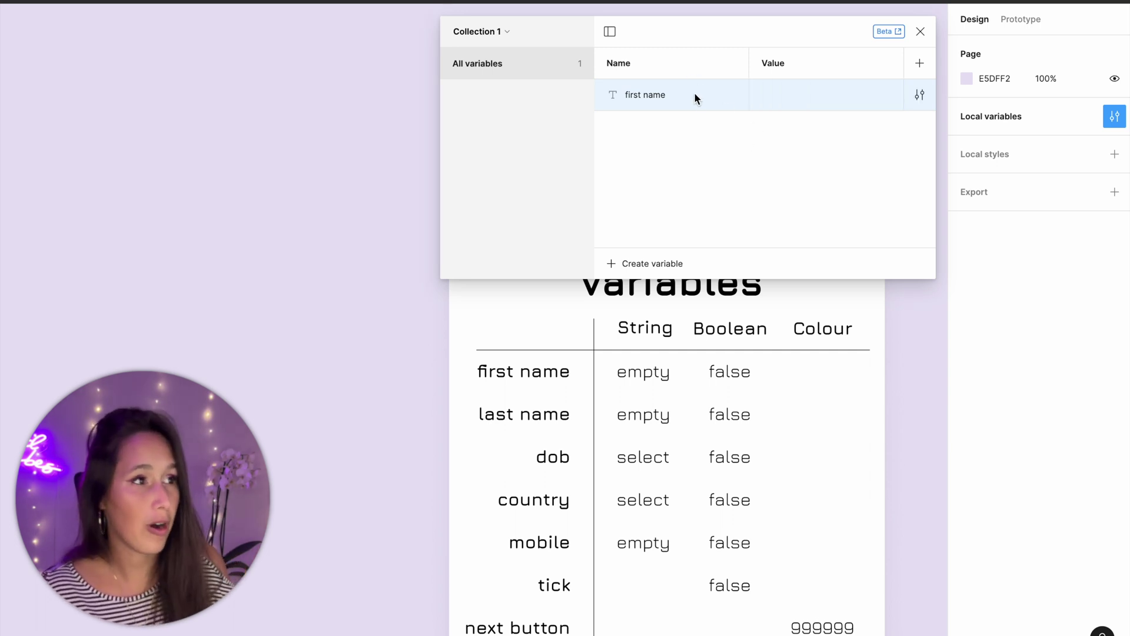
# - Duplicate it into string variables named 'last name' and 'mobile'
pyautogui.rightClick(694, 94)
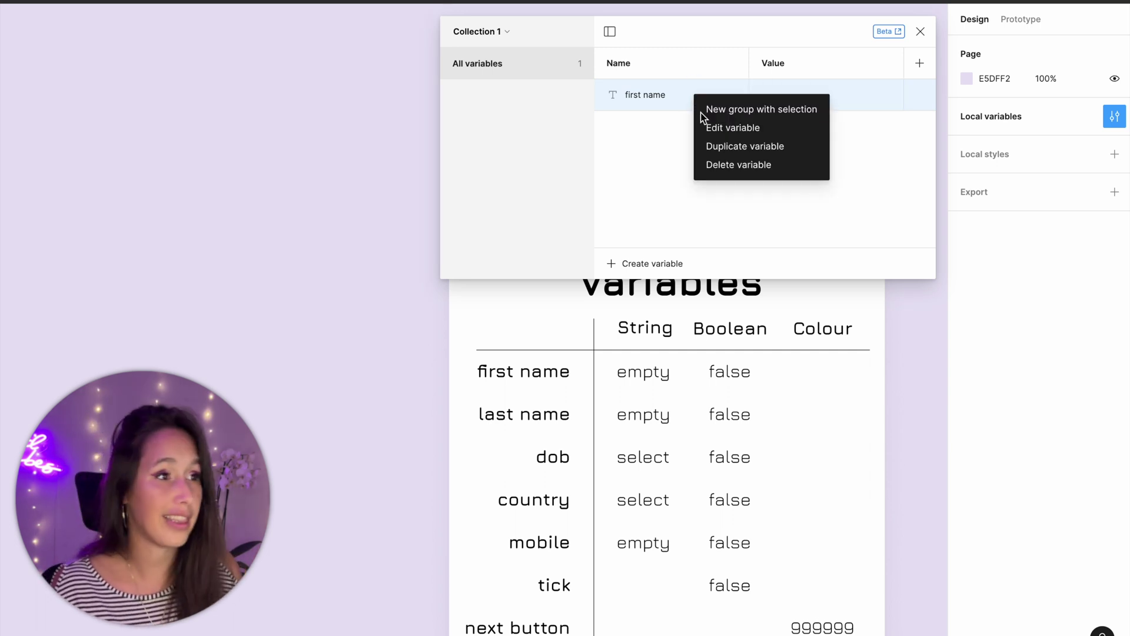
pyautogui.click(715, 149)
pyautogui.write('last n')
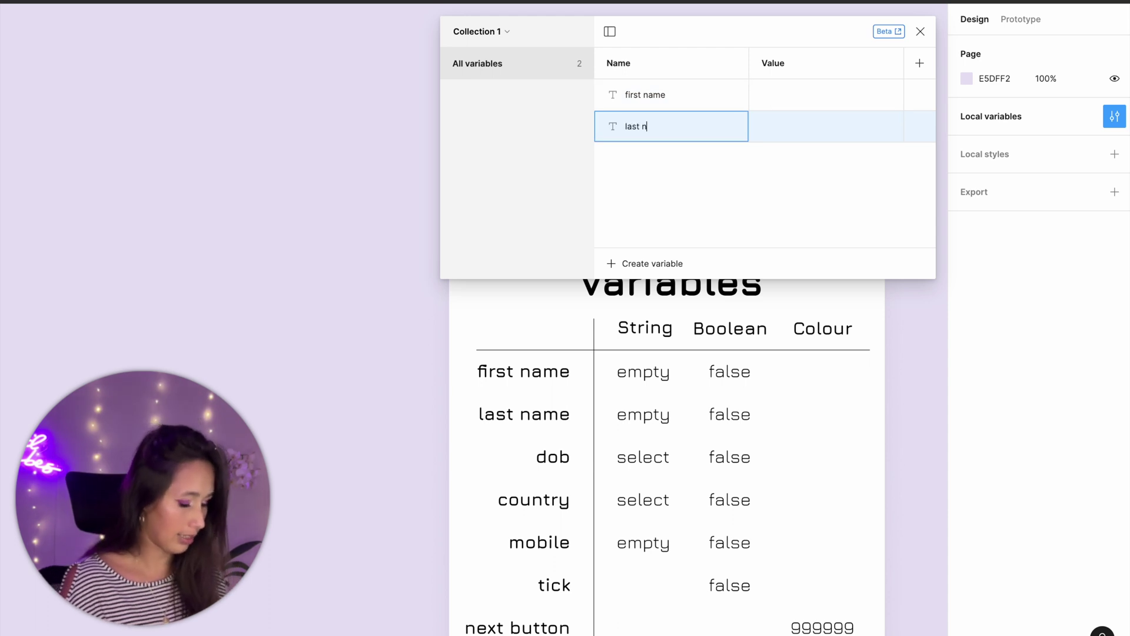
pyautogui.write('ame')
pyautogui.press('Return')
pyautogui.rightClick(672, 118)
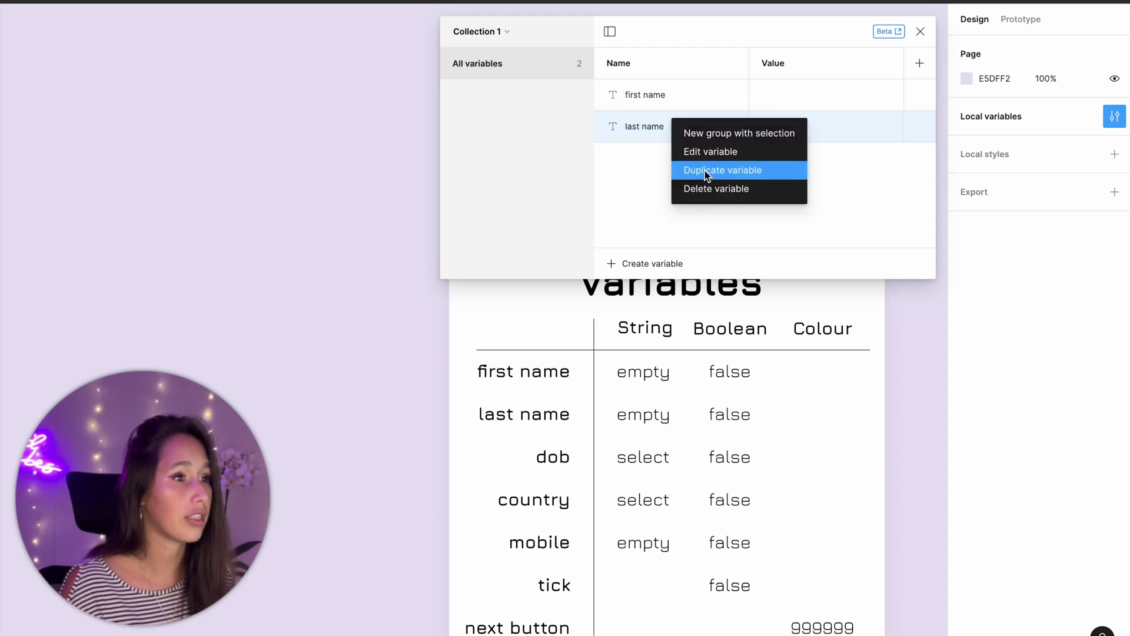
pyautogui.click(706, 171)
pyautogui.write('mobile')
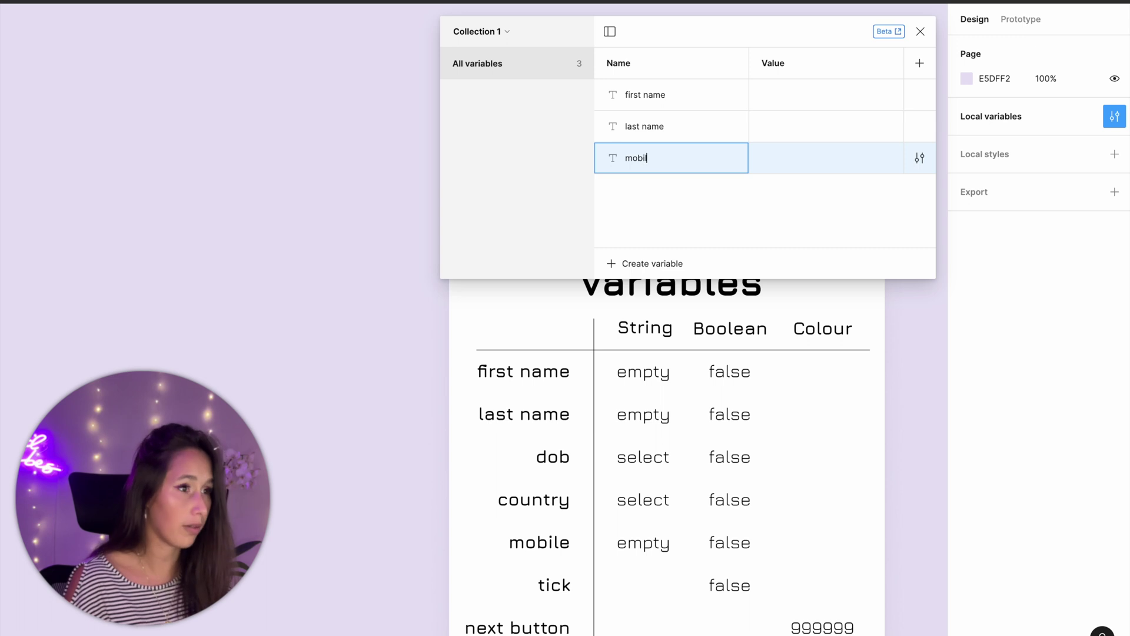
pyautogui.press('Return')
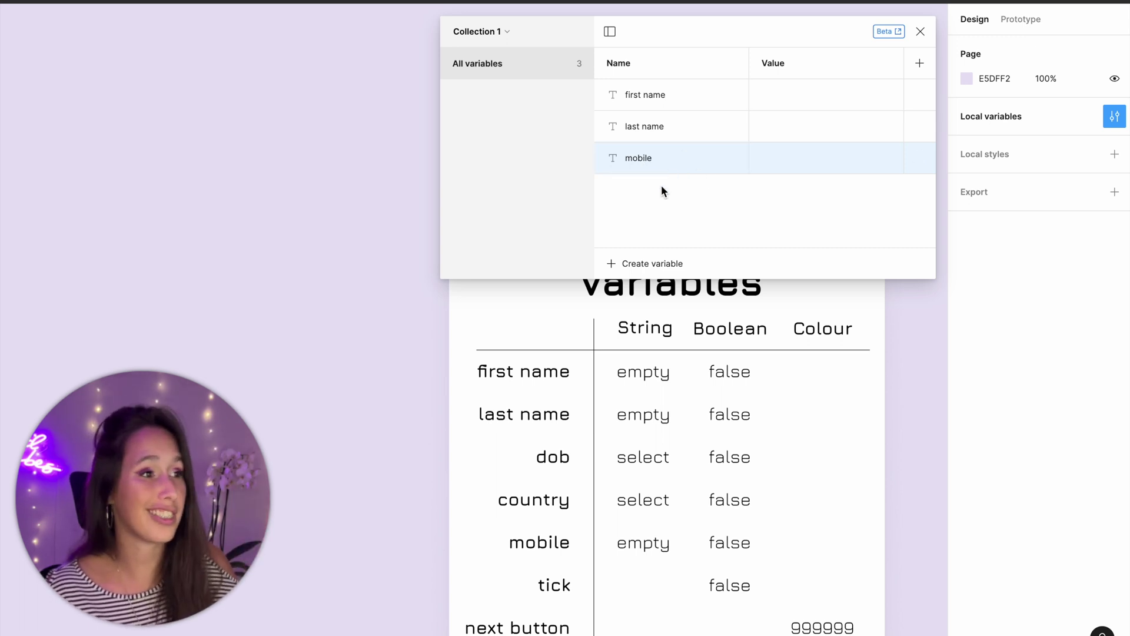
# - Add a string variable 'dob' defaulting to Select and duplicate it as 'county'
pyautogui.click(653, 254)
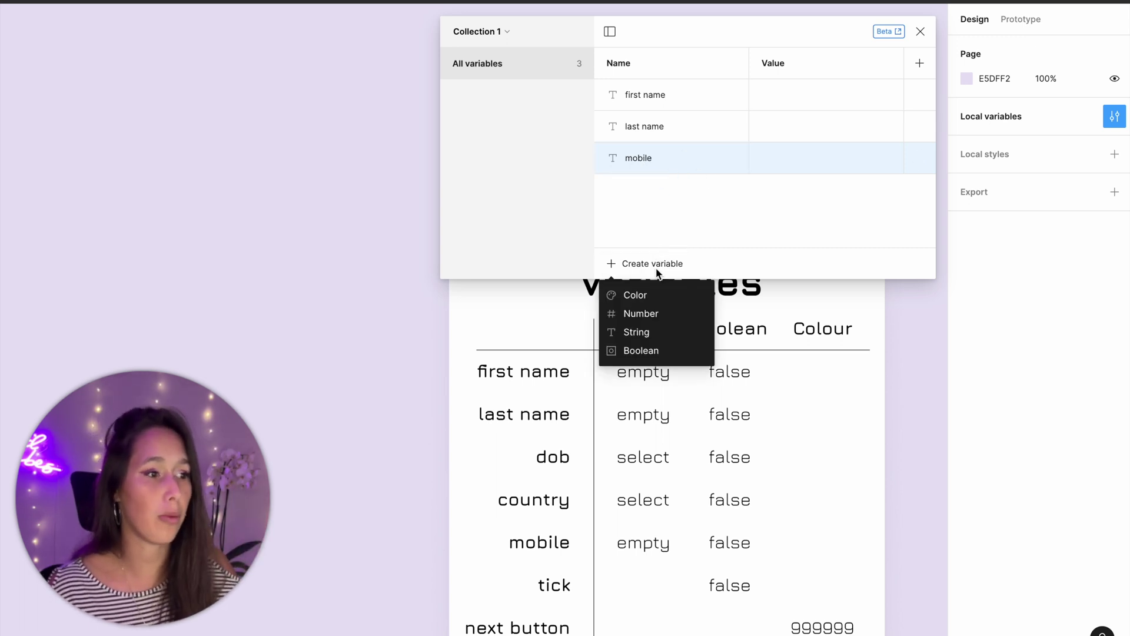
pyautogui.click(644, 337)
pyautogui.write('dob')
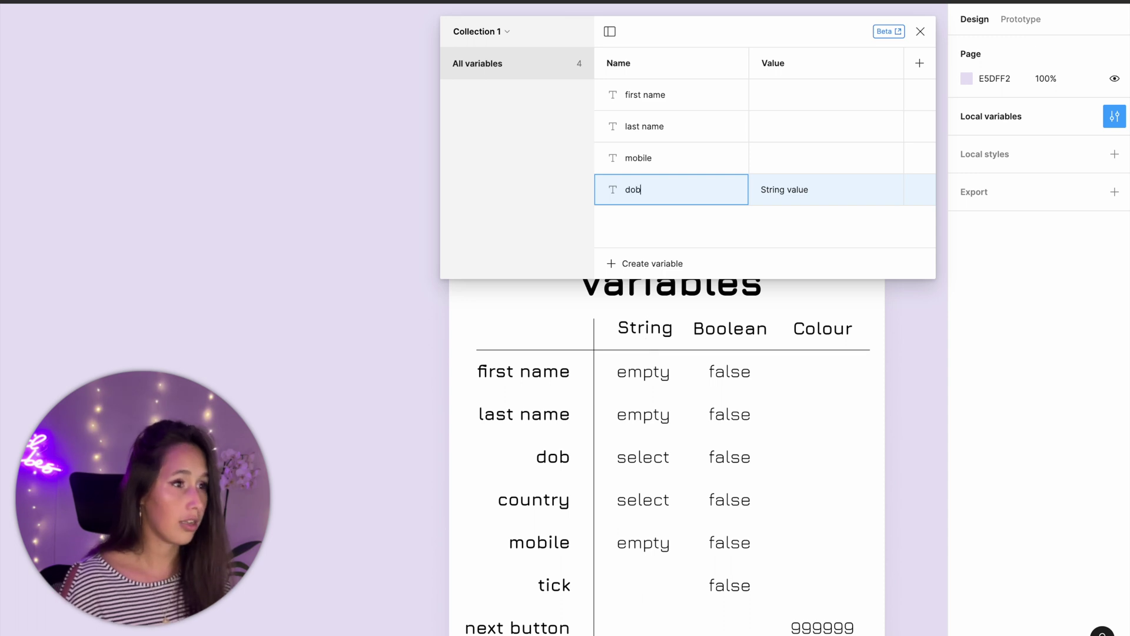
pyautogui.click(783, 190)
pyautogui.write('Select')
pyautogui.rightClick(714, 194)
pyautogui.click(732, 242)
pyautogui.write('county')
pyautogui.press('Return')
# - Move 'mobile' to the bottom of the list and add a new Boolean variable
pyautogui.moveTo(666, 150); pyautogui.dragTo(658, 237)
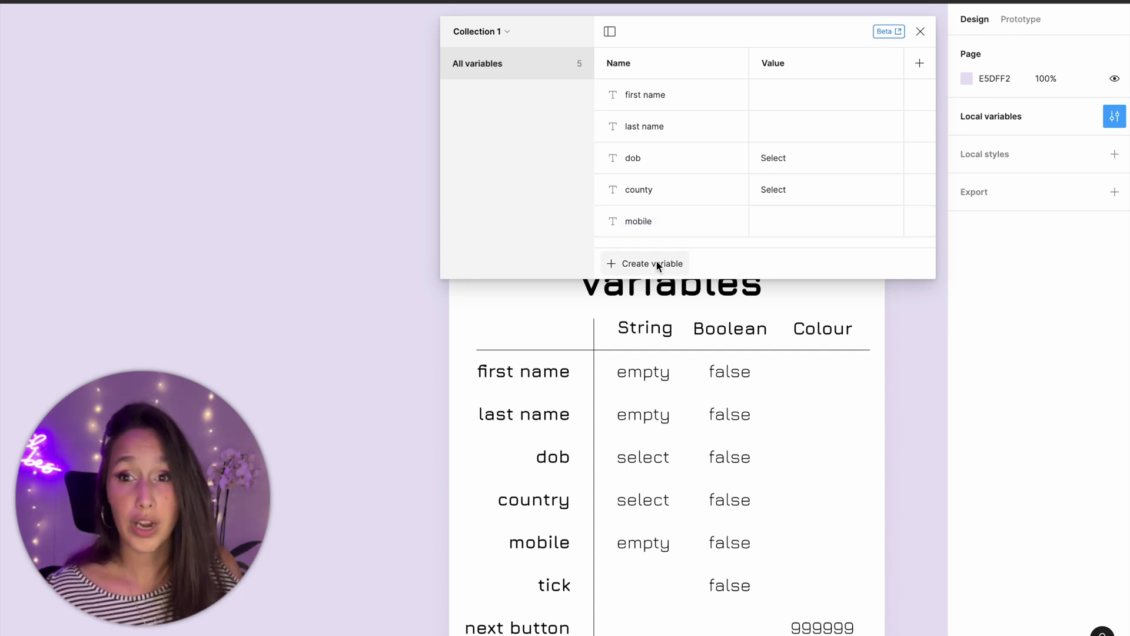
pyautogui.click(656, 263)
pyautogui.click(671, 349)
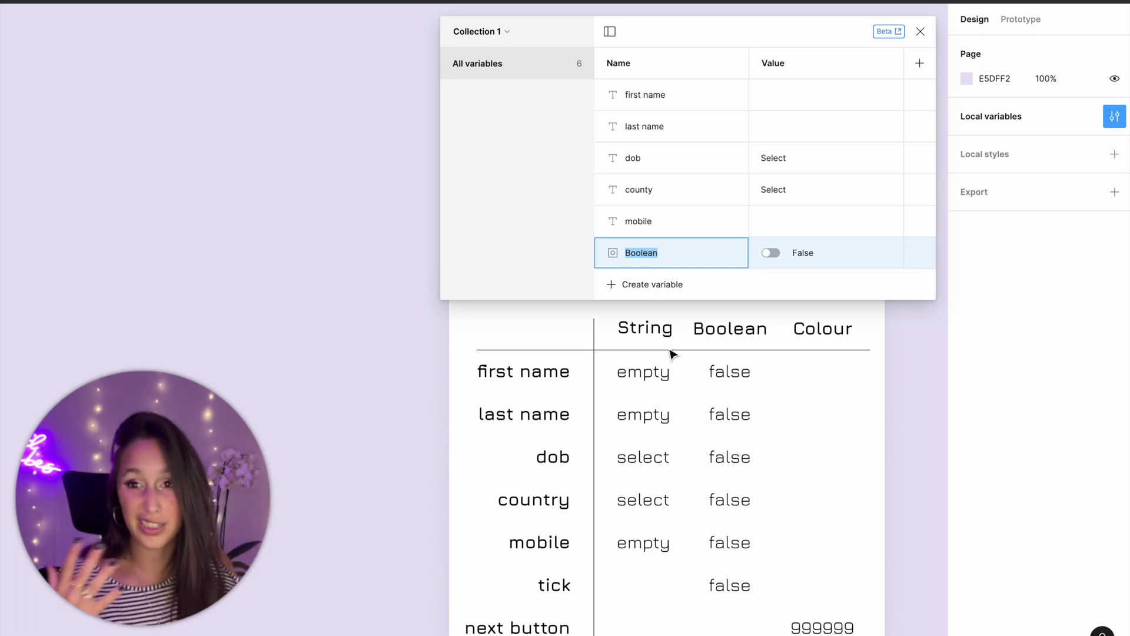
# - Name the Boolean 'f name flag' and duplicate it as 'l name flag' and 'dob flag'
pyautogui.write('f name flag')
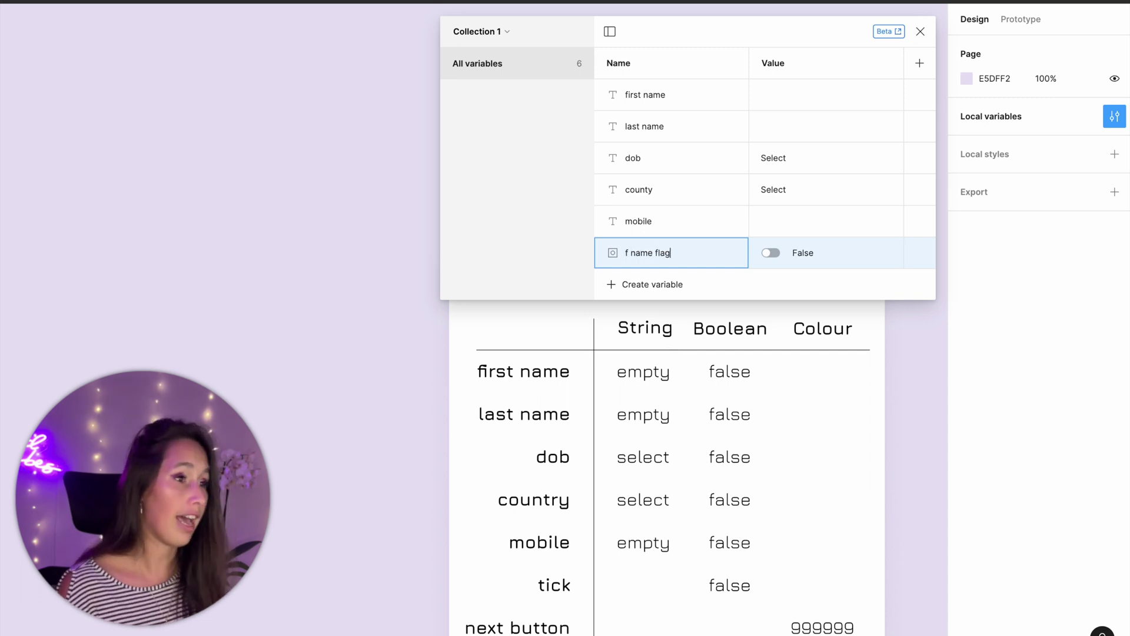
pyautogui.press('Return')
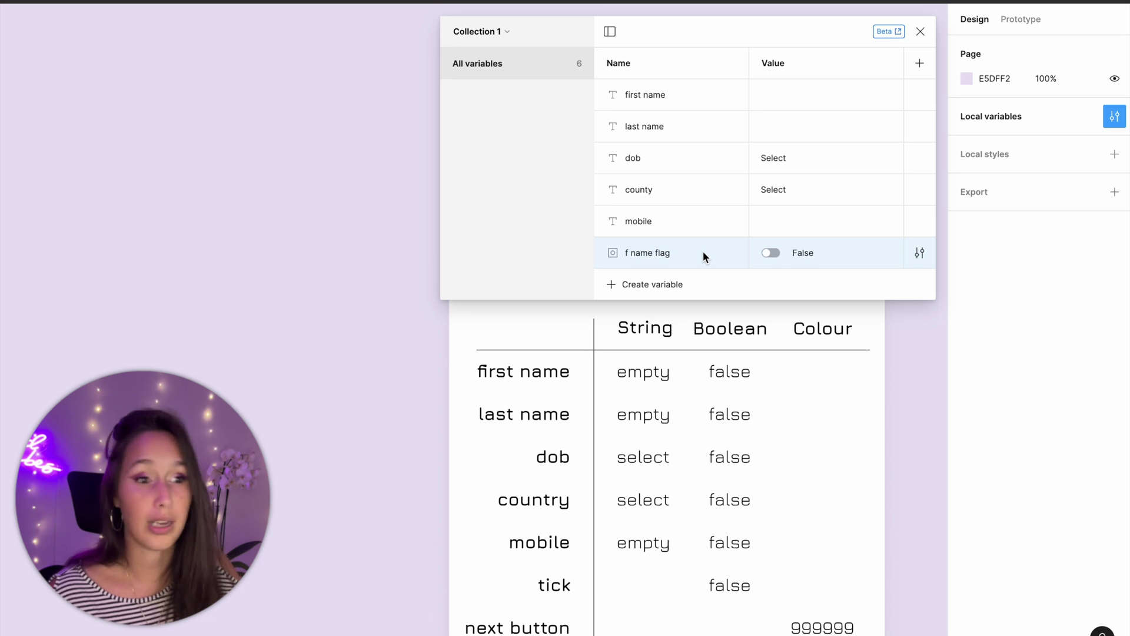
pyautogui.rightClick(703, 252)
pyautogui.click(706, 314)
pyautogui.write('l name flag')
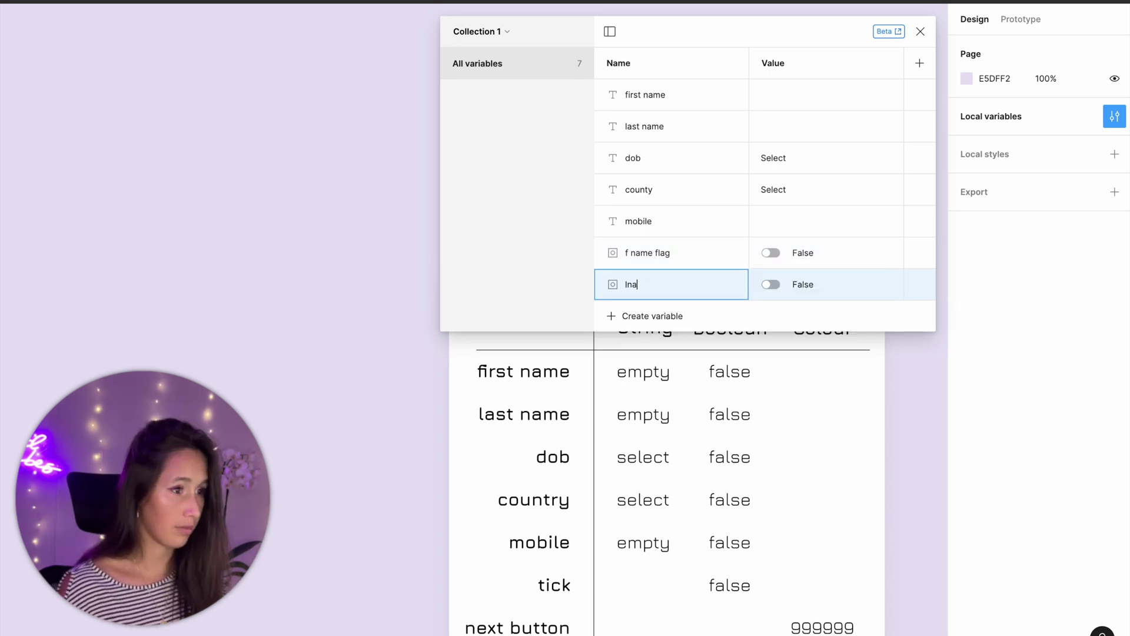
pyautogui.rightClick(725, 292)
pyautogui.click(804, 334)
pyautogui.write('dob flag')
# - Duplicate further to create 'country flag', 'mobile flag' and 'tick' Boolean variables
pyautogui.rightClick(712, 306)
pyautogui.click(720, 348)
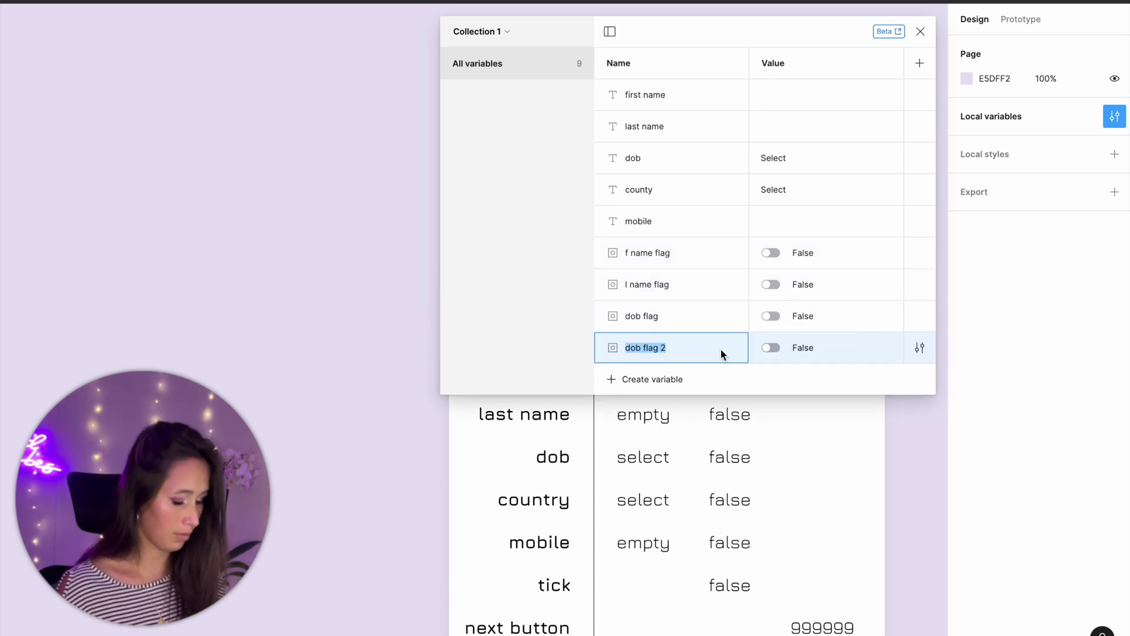
pyautogui.write('country flag')
pyautogui.rightClick(722, 352)
pyautogui.click(736, 400)
pyautogui.write('mobile flag')
pyautogui.rightClick(736, 383)
pyautogui.click(752, 433)
pyautogui.write('tick')
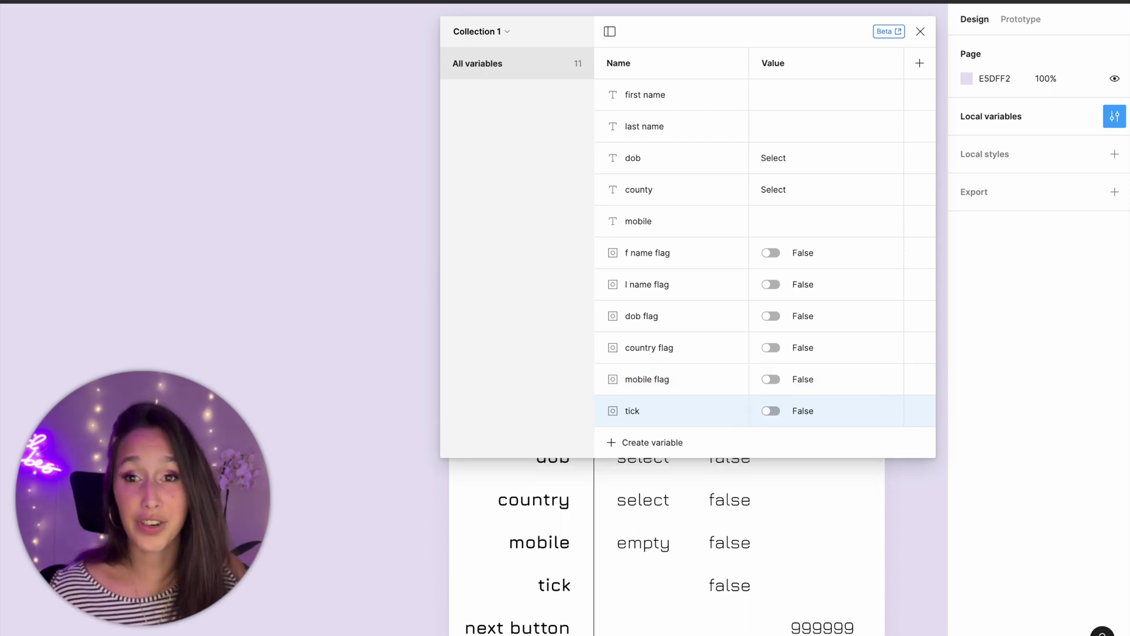
# - Create a Color variable 'next button' with hex value 999999
pyautogui.click(660, 442)
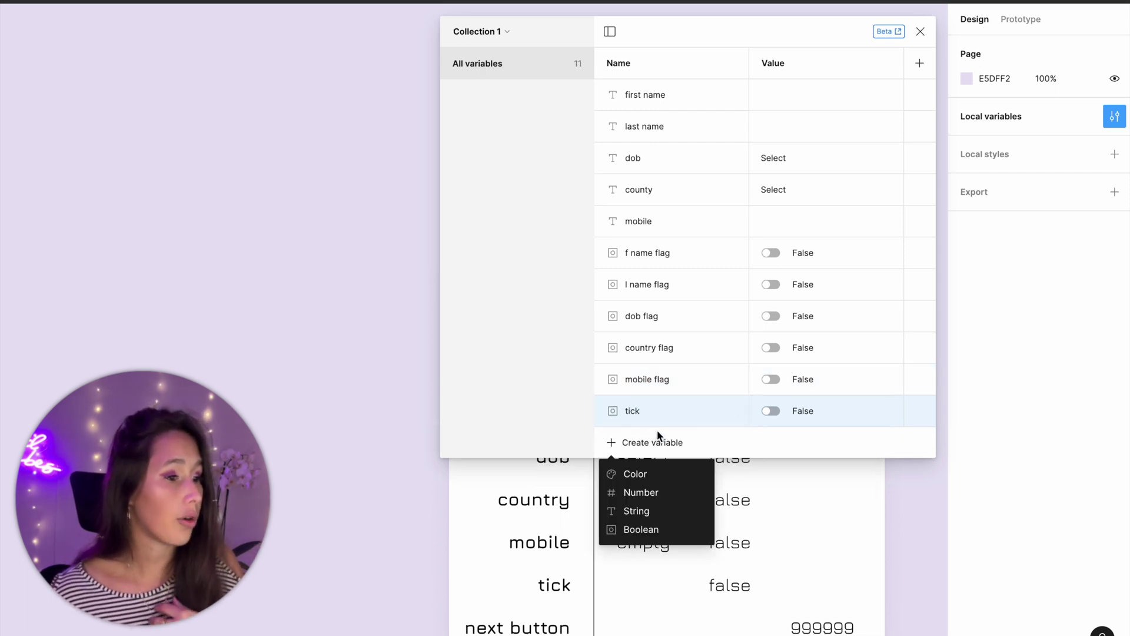
pyautogui.click(655, 474)
pyautogui.write('ns')
pyautogui.press('BackSpace')
pyautogui.write('ext button')
pyautogui.click(806, 446)
pyautogui.moveTo(806, 446); pyautogui.dragTo(779, 446)
pyautogui.write('999999')
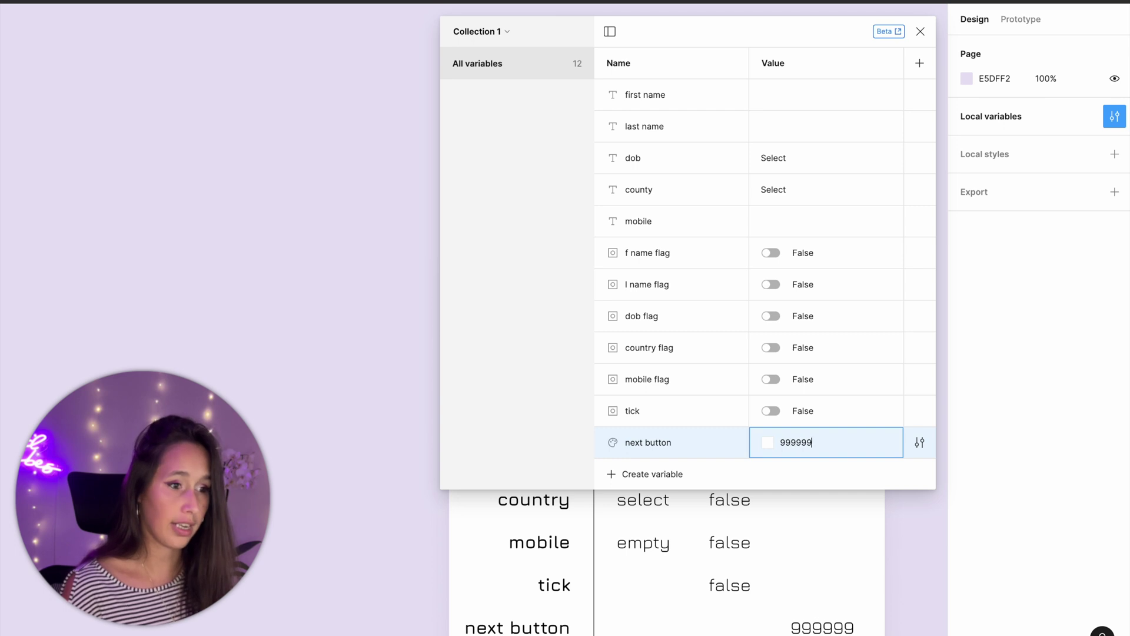
pyautogui.press('Return')
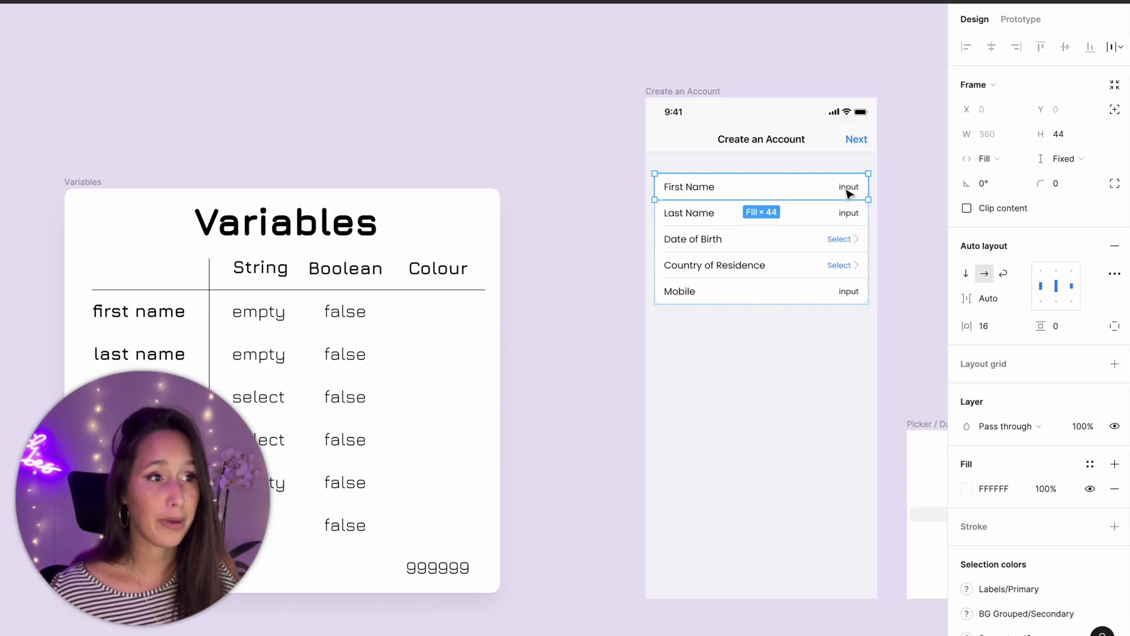
# - Bind the First Name and Last Name input texts to the 'first name' and 'last name' variables
pyautogui.doubleClick(848, 188)
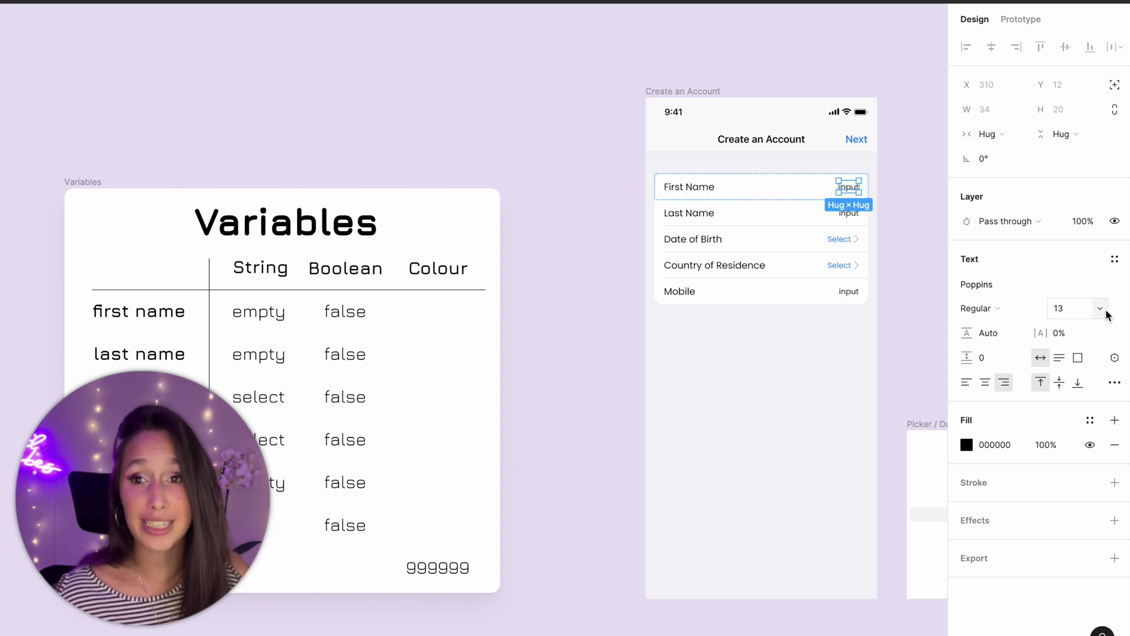
pyautogui.click(1115, 358)
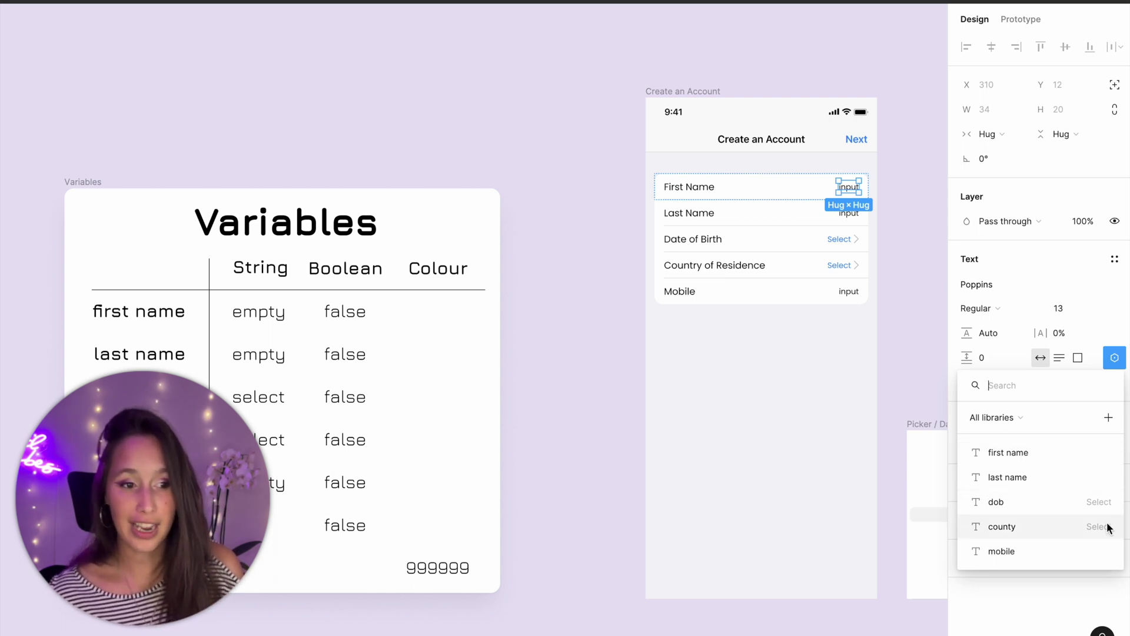
pyautogui.click(1102, 444)
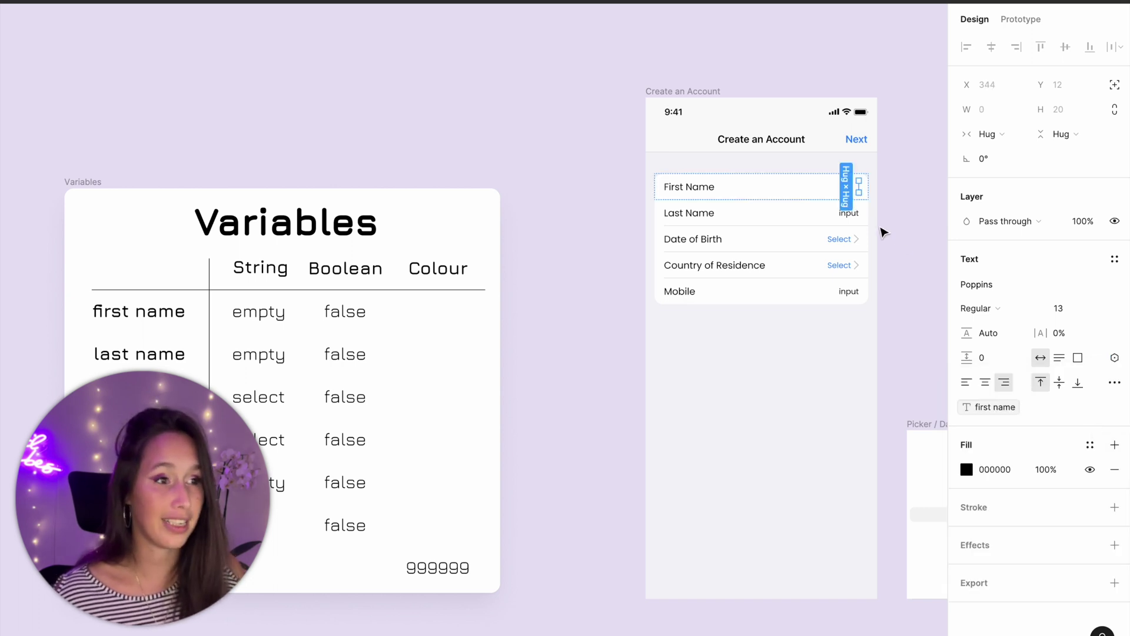
pyautogui.doubleClick(853, 214)
pyautogui.click(1109, 363)
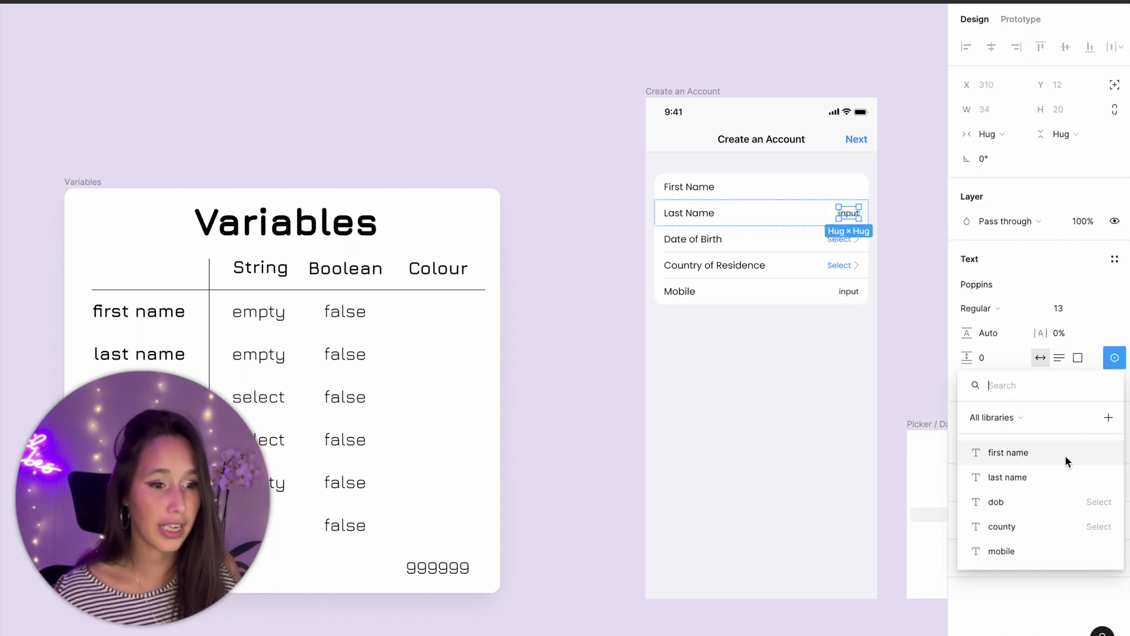
pyautogui.click(1042, 479)
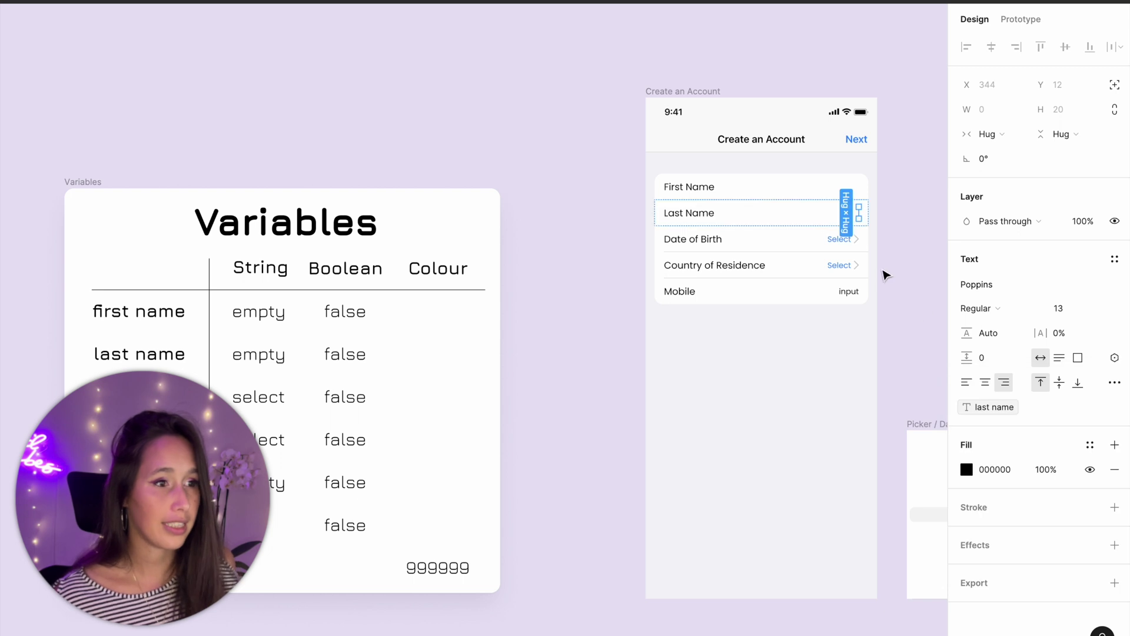
# - Bind the Date of Birth, Country of Residence and Mobile texts to 'dob', 'county' and 'mobile'
pyautogui.keyDown('super'); pyautogui.click(839, 242); pyautogui.keyUp('super')
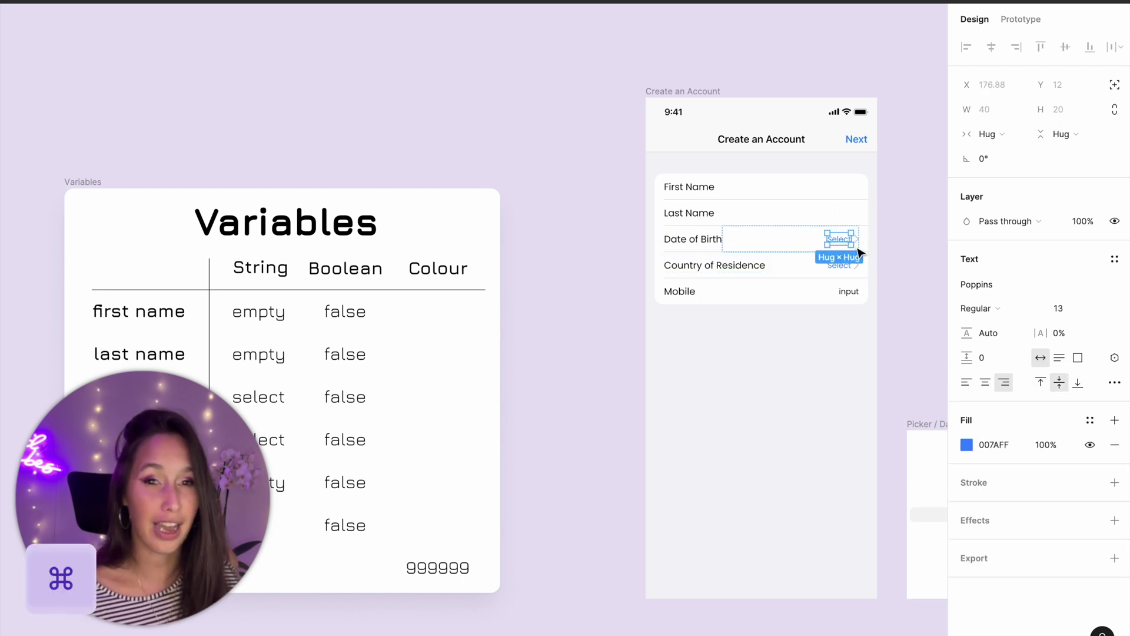
pyautogui.click(1114, 357)
pyautogui.click(1028, 502)
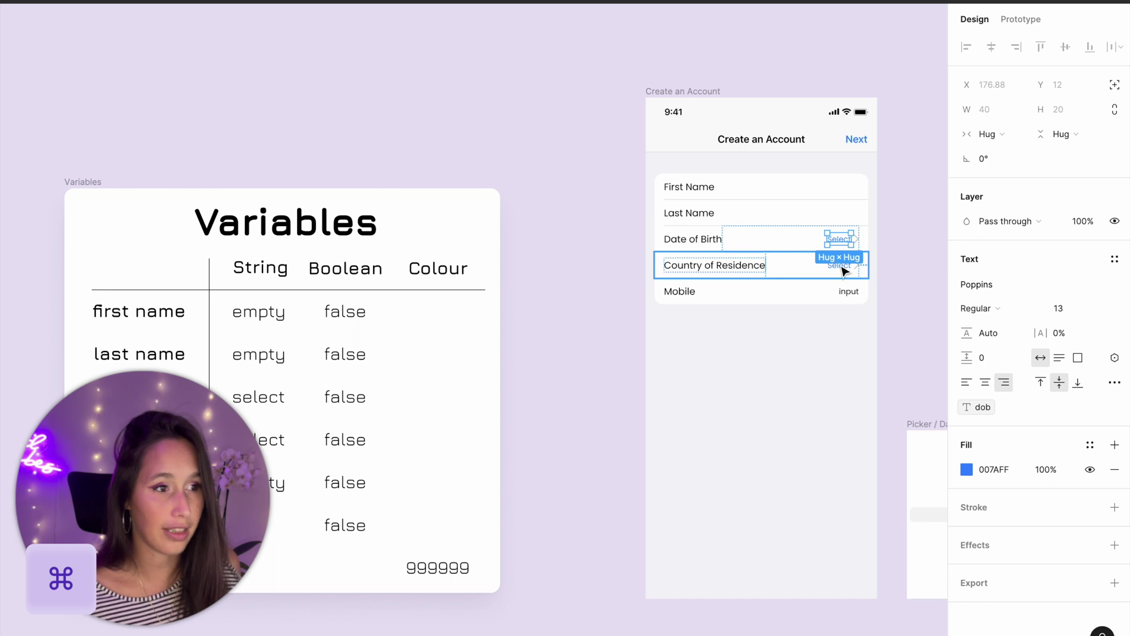
pyautogui.click(841, 266)
pyautogui.keyDown('super'); pyautogui.click(841, 265); pyautogui.keyUp('super')
pyautogui.click(1114, 358)
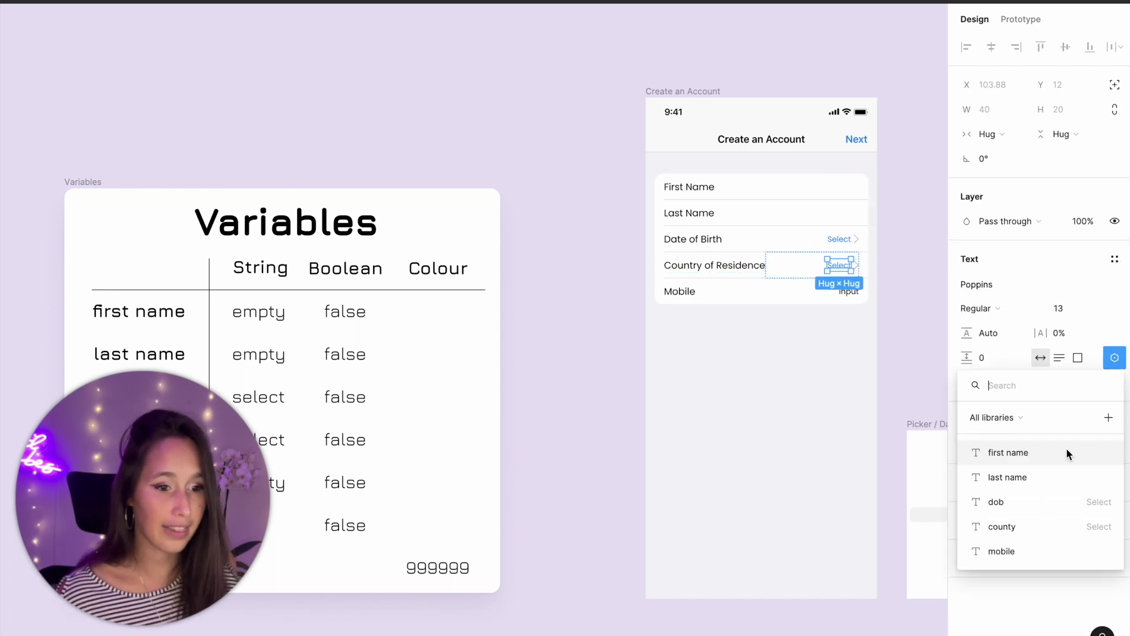
pyautogui.click(1033, 521)
pyautogui.keyDown('super'); pyautogui.click(853, 293); pyautogui.keyUp('super')
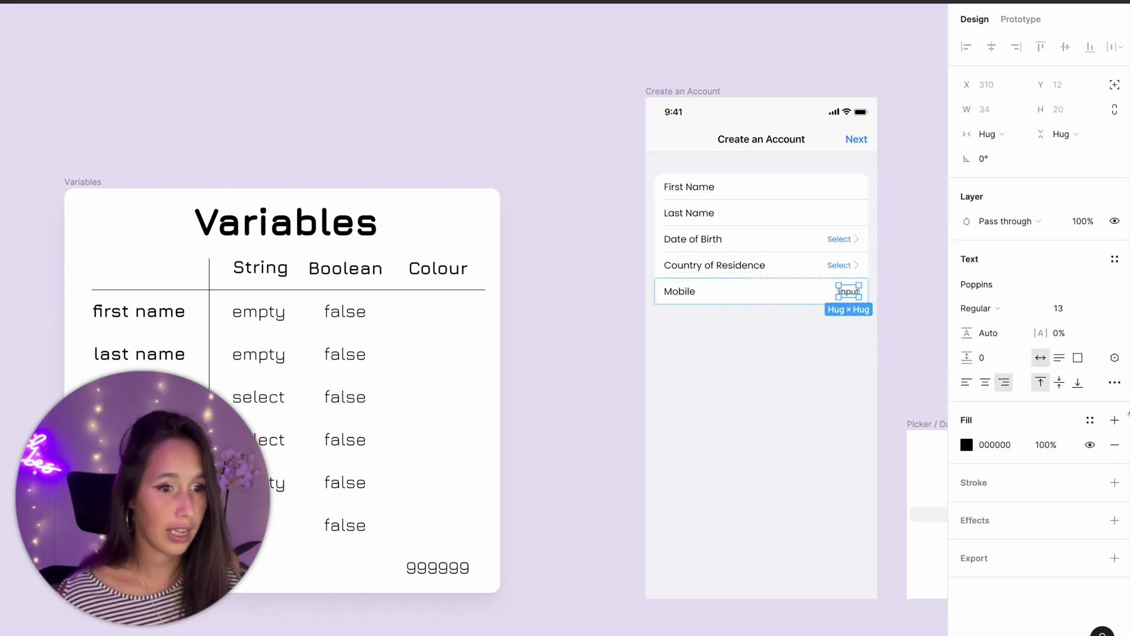
pyautogui.click(1114, 357)
pyautogui.click(1027, 547)
pyautogui.click(906, 242)
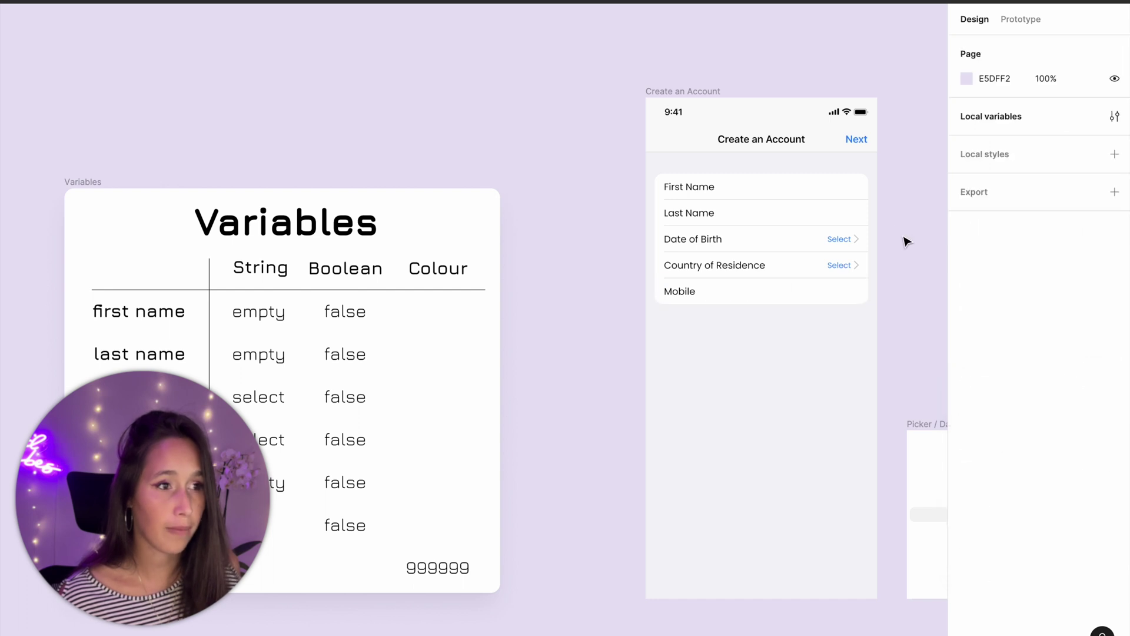
pyautogui.keyDown('super'); pyautogui.click(862, 143); pyautogui.keyUp('super')
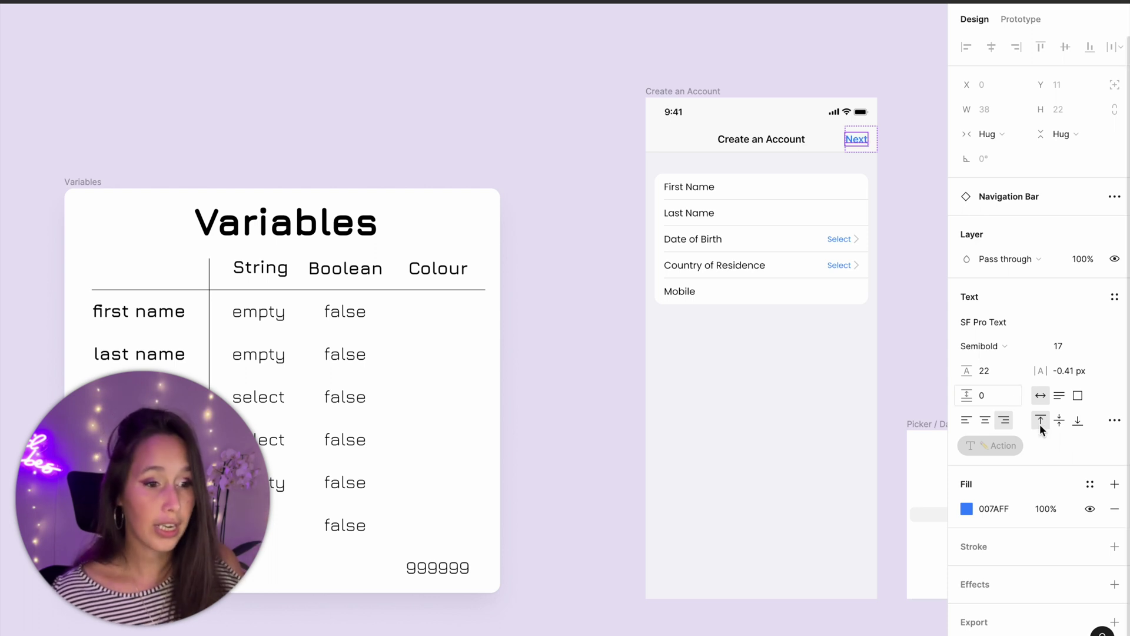
# - Fill the Next label with the 'next button' colour
pyautogui.click(1090, 485)
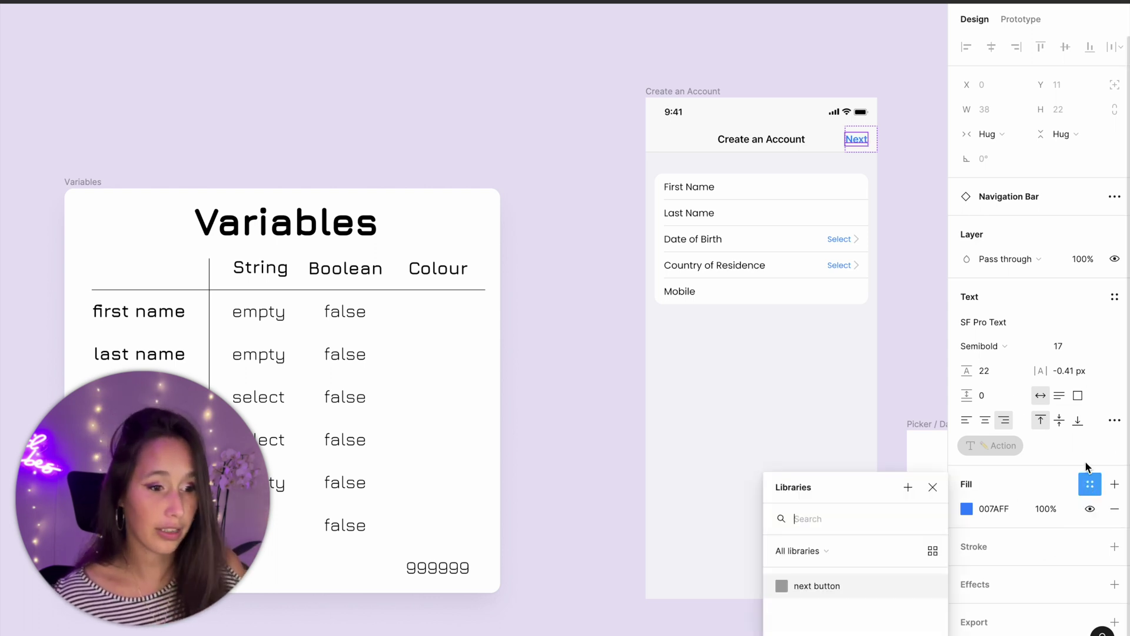
pyautogui.click(801, 591)
pyautogui.click(915, 343)
pyautogui.hscroll(15, 857, 315)
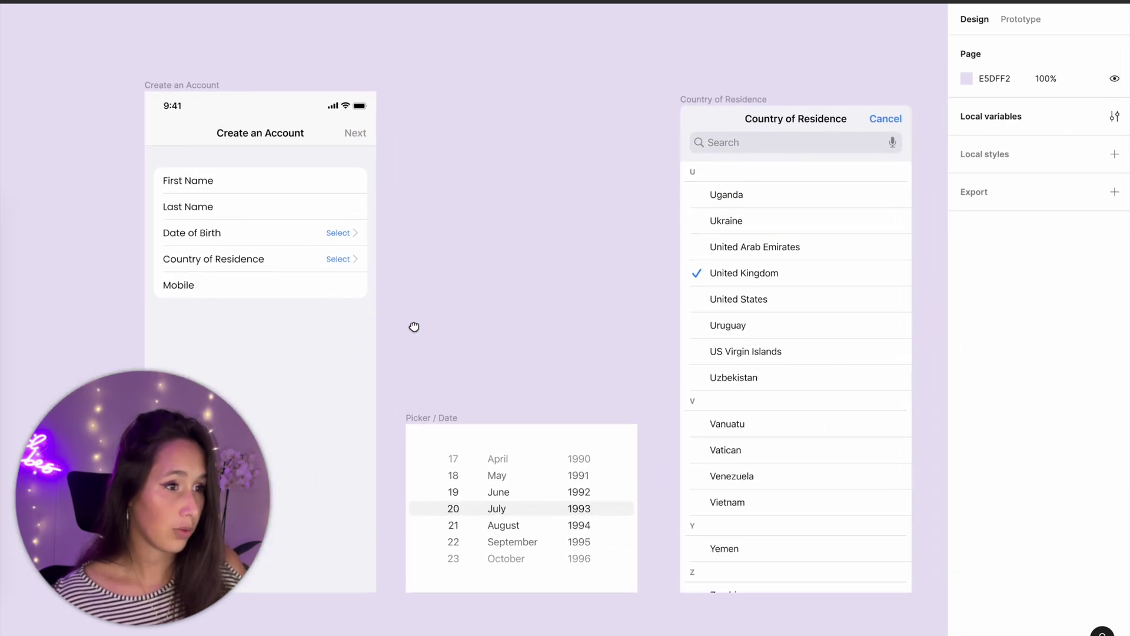
# - Tie the United Kingdom checkmark's layer visibility to the 'tick' Boolean variable
pyautogui.keyDown('super'); pyautogui.click(675, 276); pyautogui.keyUp('super')
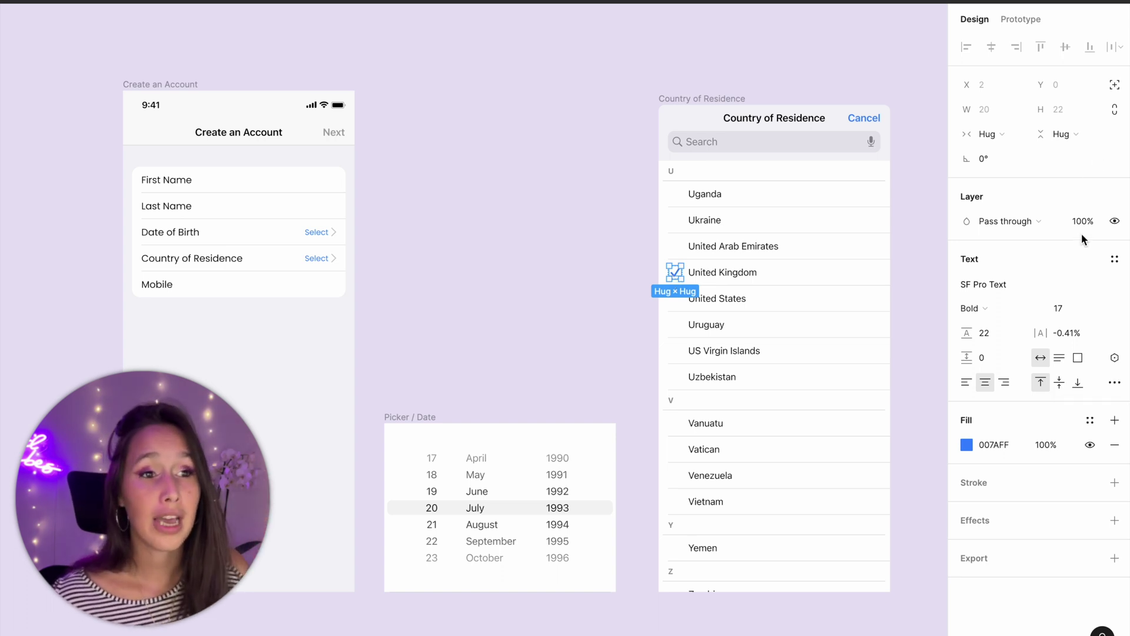
pyautogui.click(1115, 222)
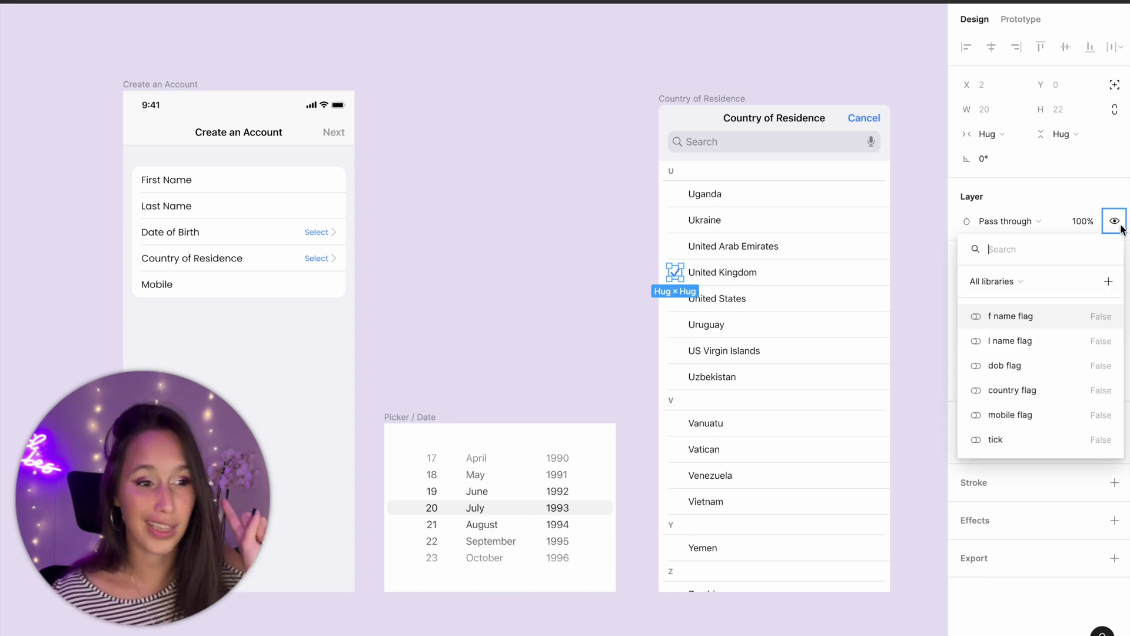
pyautogui.click(1015, 432)
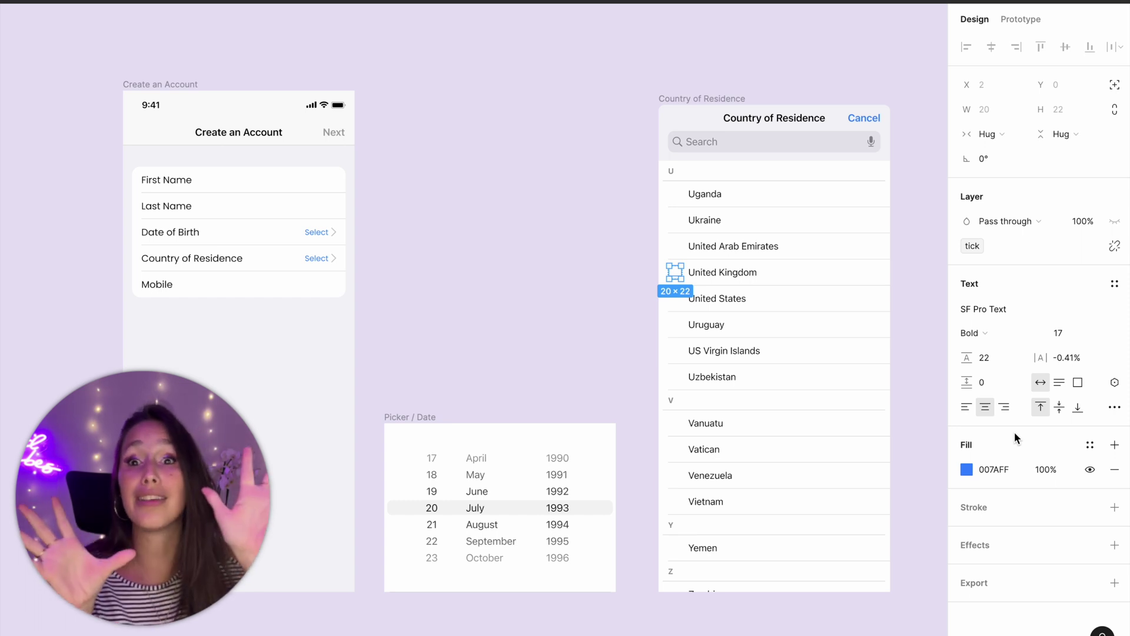
pyautogui.click(582, 351)
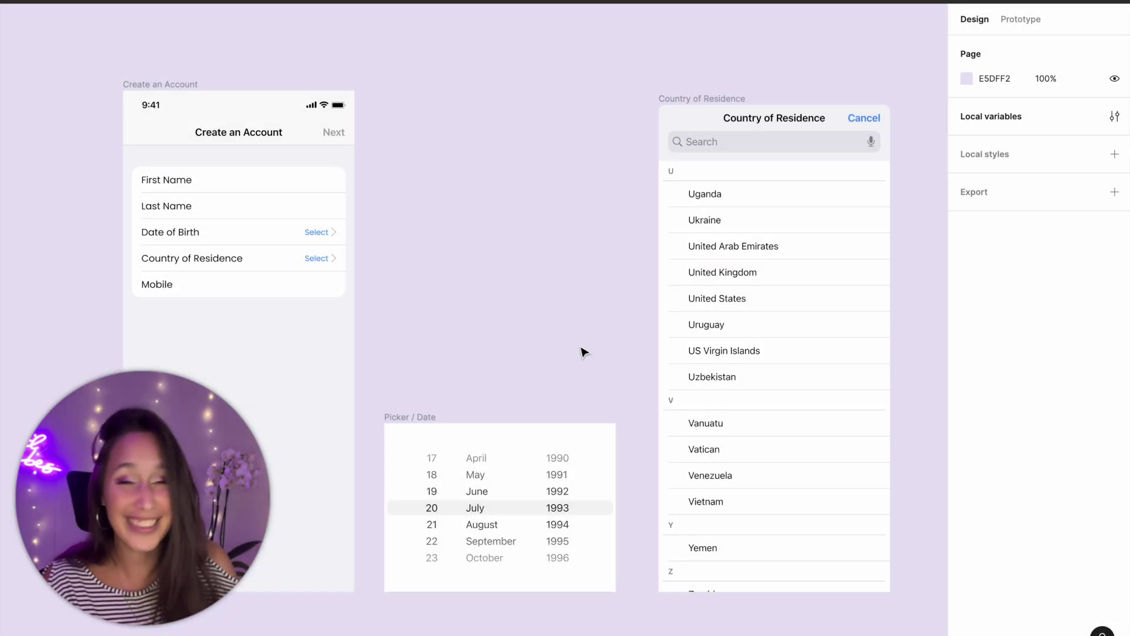
# - Make the Date of Birth row open Picker / Date as an overlay moving in upward
pyautogui.doubleClick(264, 244)
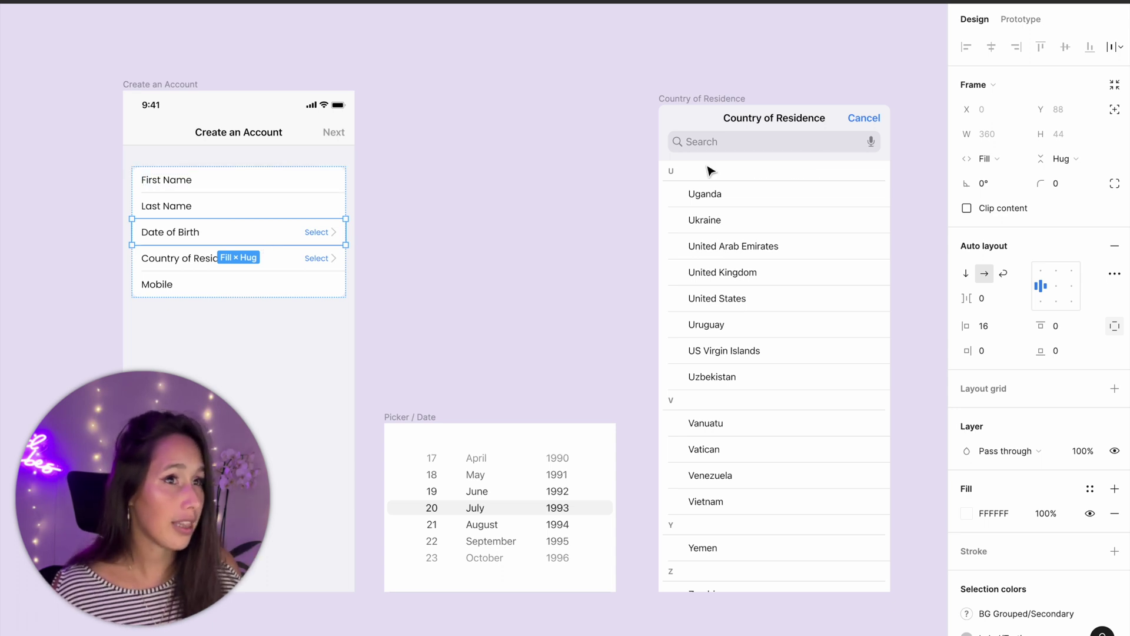
pyautogui.hotkey('shift', 'e')
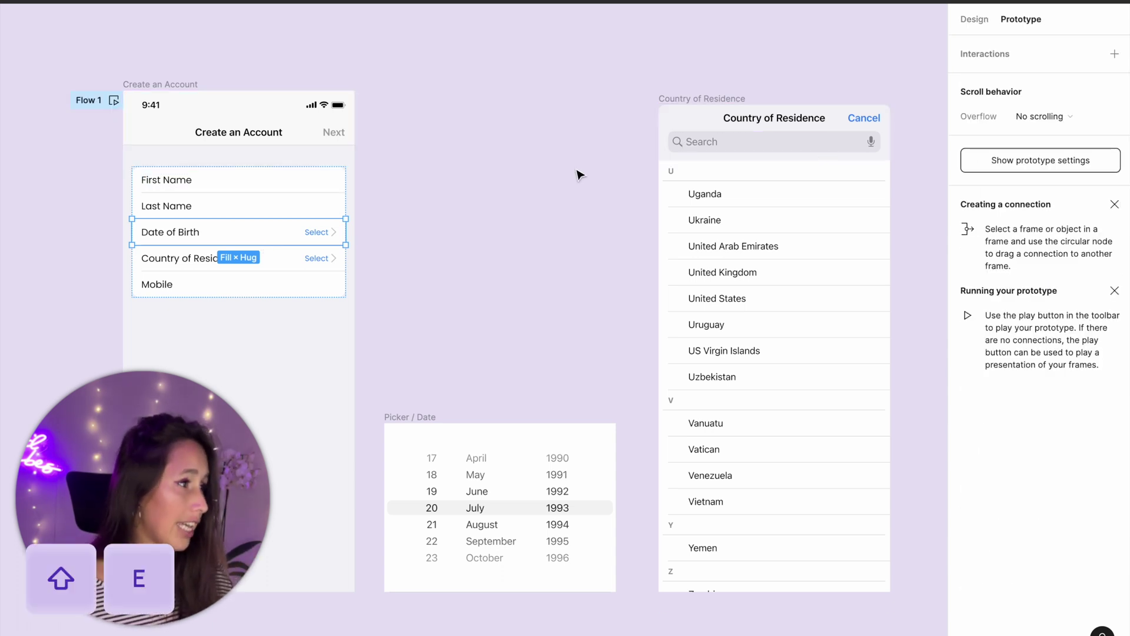
pyautogui.moveTo(345, 232); pyautogui.dragTo(494, 444)
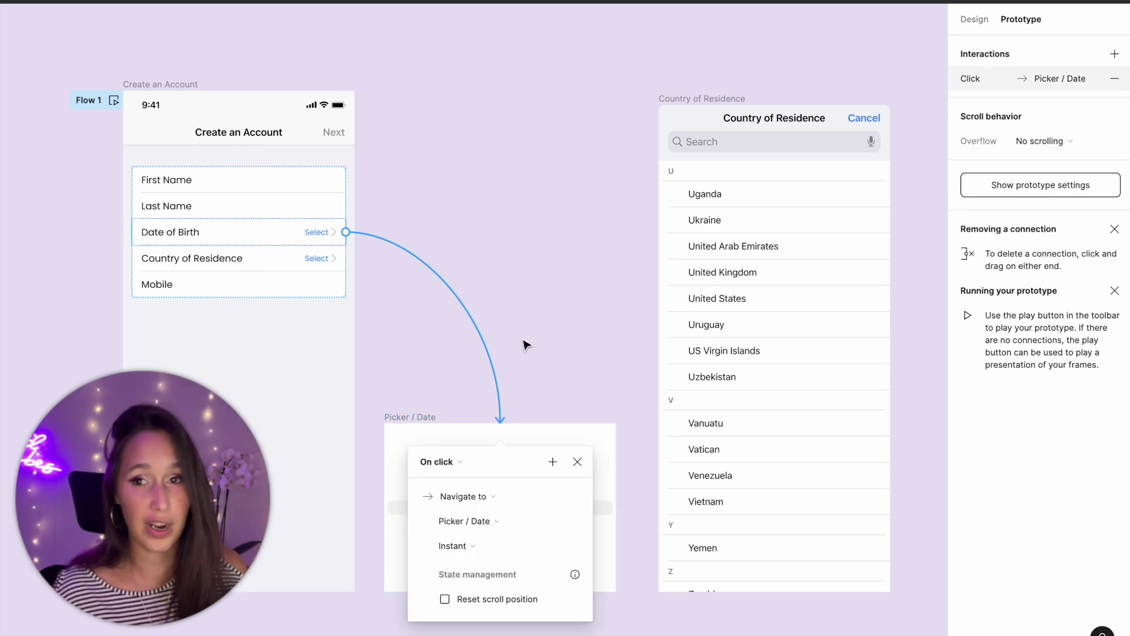
pyautogui.moveTo(482, 470); pyautogui.dragTo(514, 202)
pyautogui.click(501, 229)
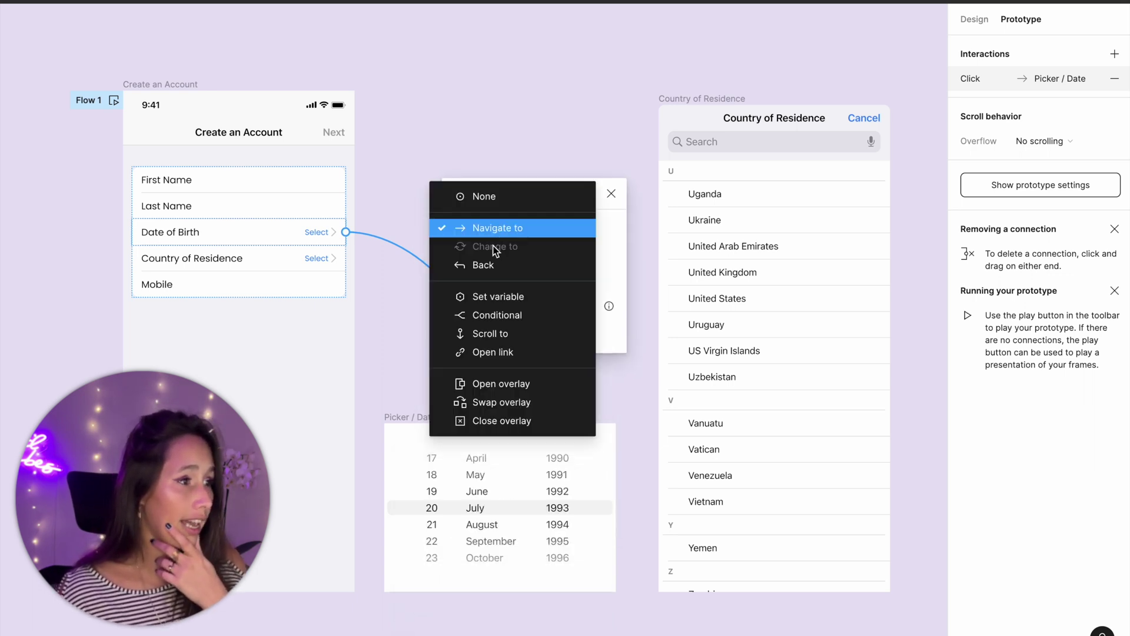
pyautogui.click(497, 384)
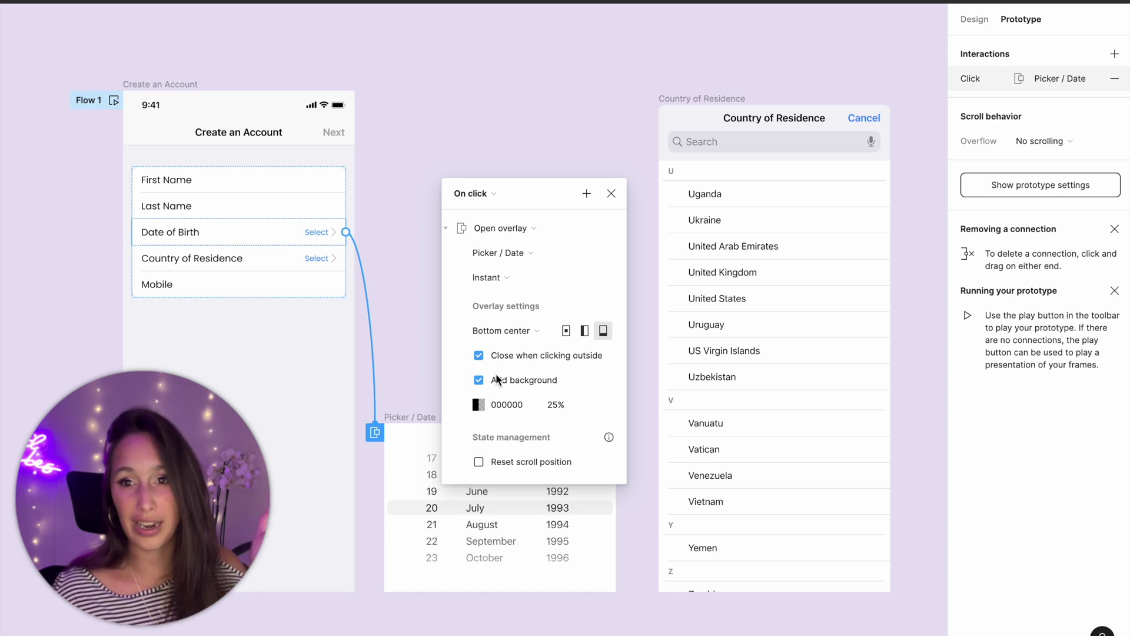
pyautogui.click(513, 279)
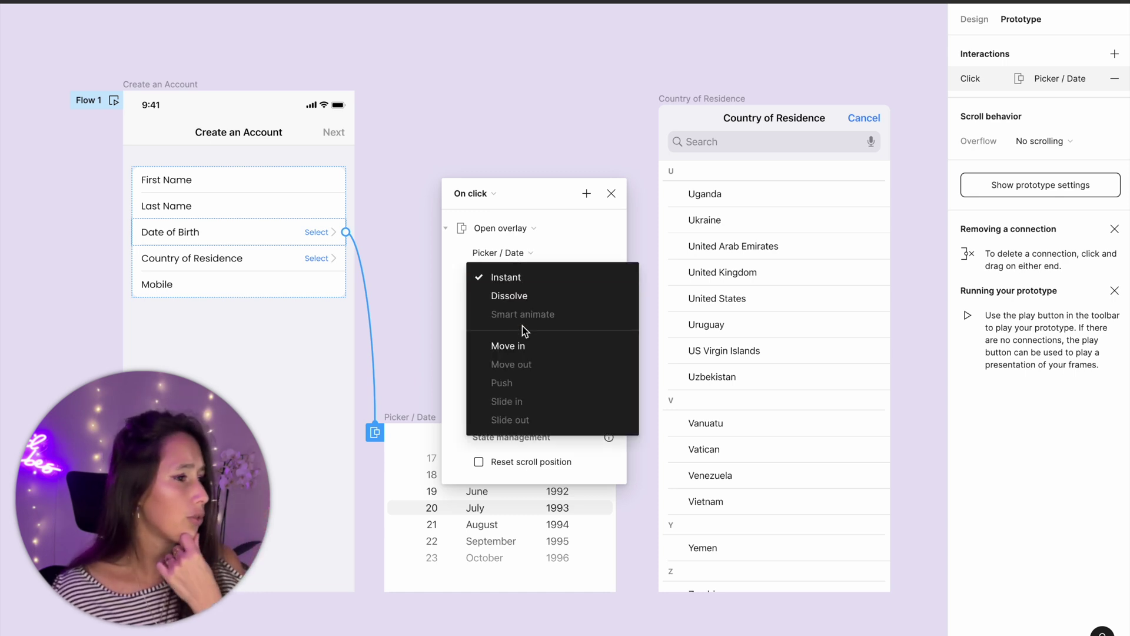
pyautogui.click(524, 346)
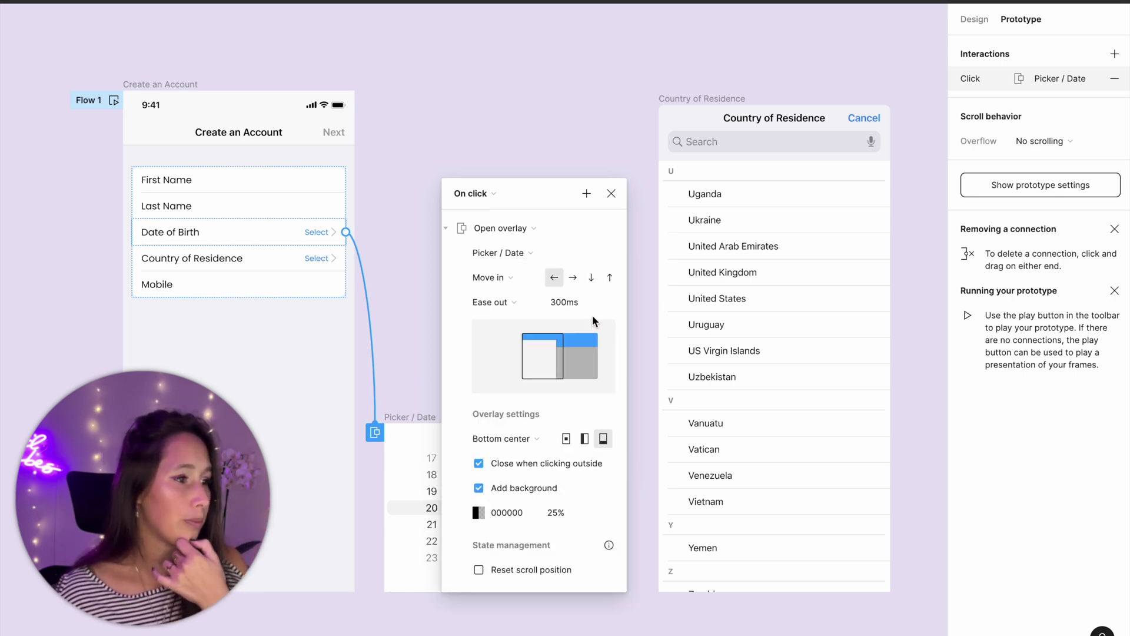
pyautogui.click(608, 275)
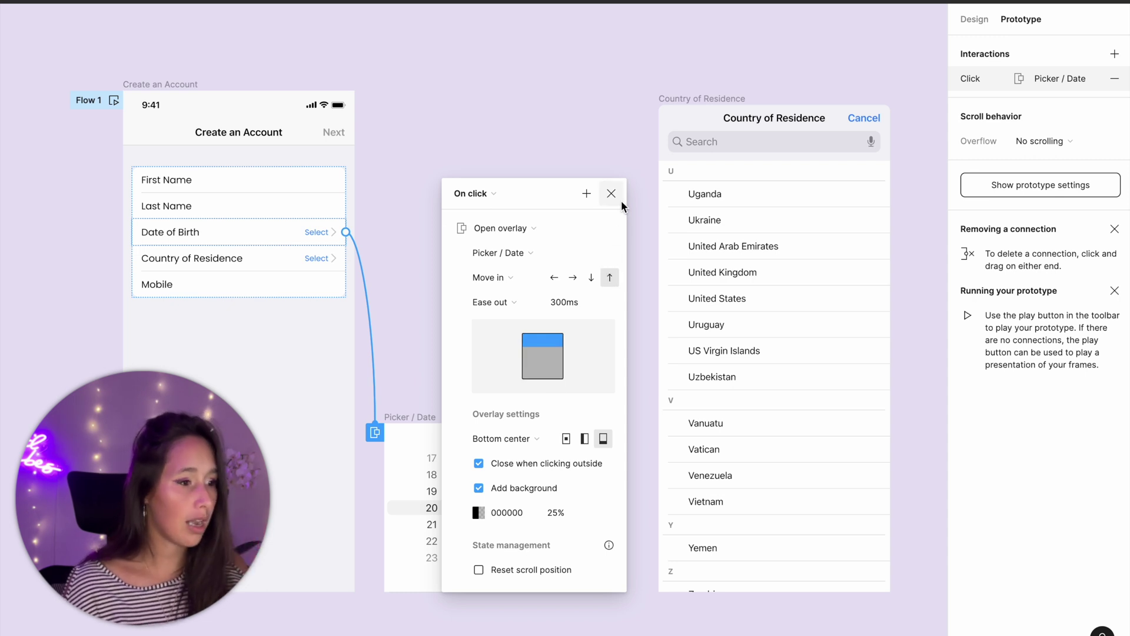
pyautogui.click(620, 201)
# - Make the Country of Residence row open the Country of Residence frame as an overlay
pyautogui.click(260, 260)
pyautogui.moveTo(345, 258); pyautogui.dragTo(674, 266)
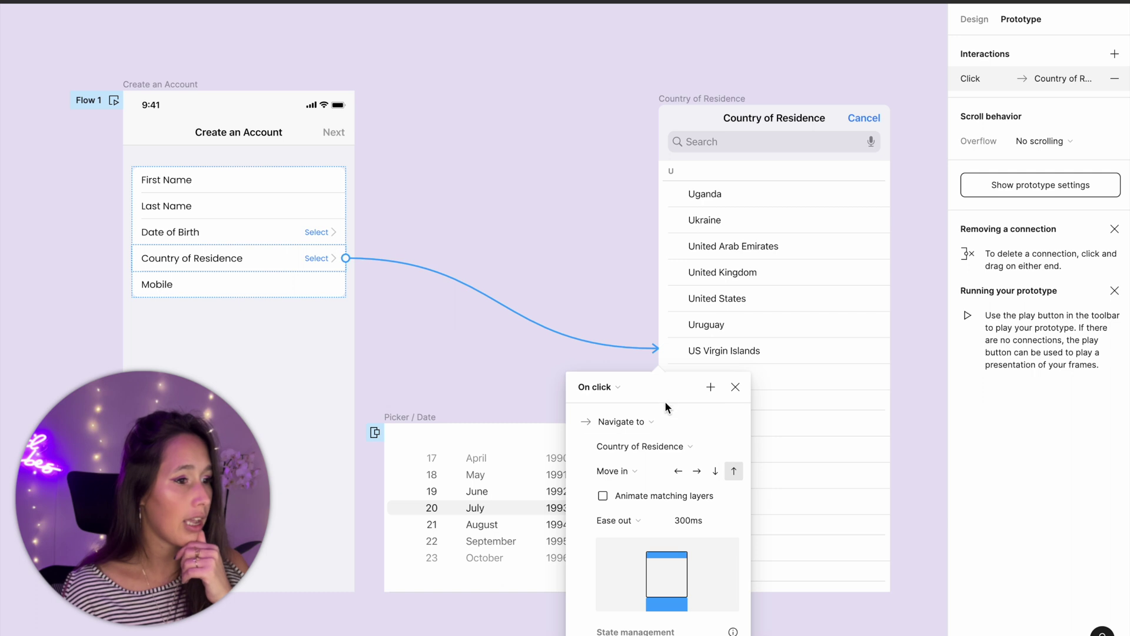
pyautogui.click(633, 175)
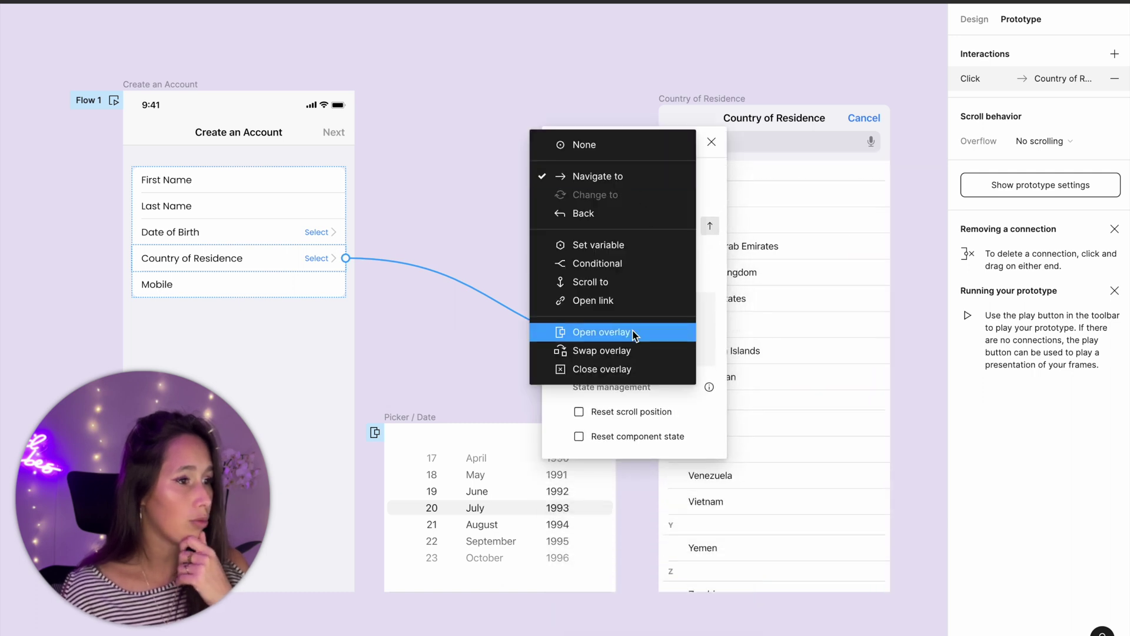
pyautogui.click(632, 333)
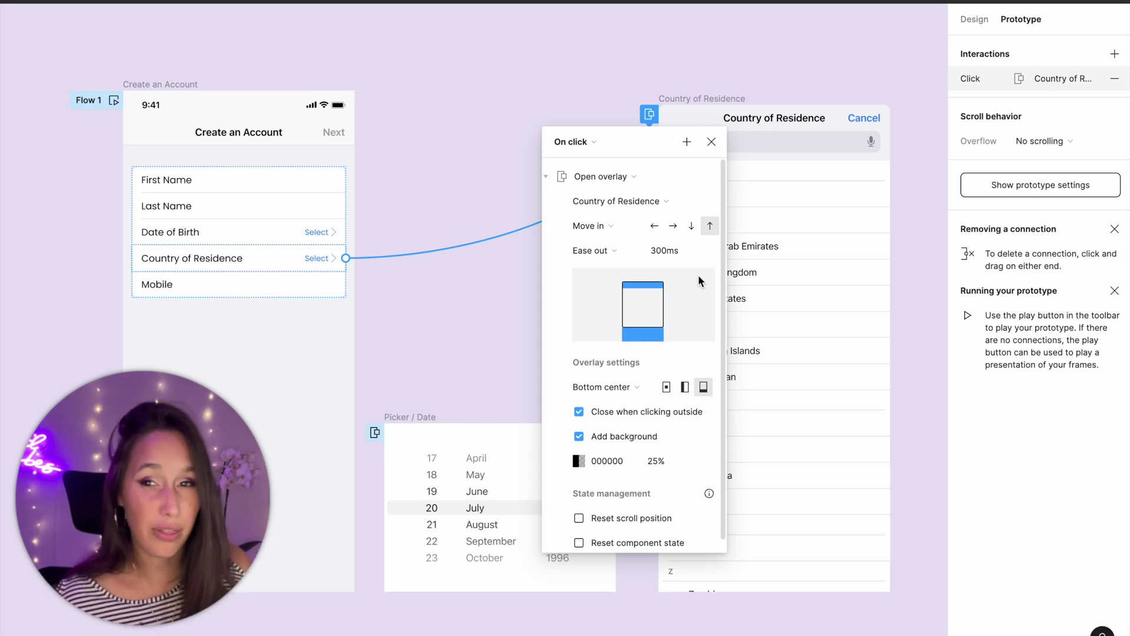
pyautogui.click(713, 141)
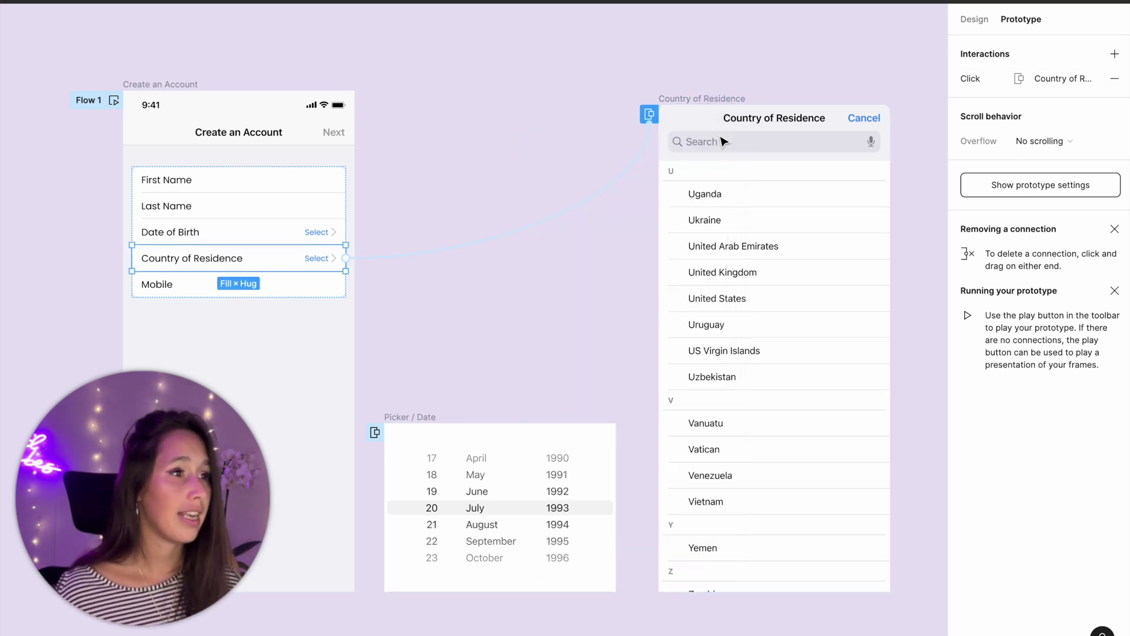
pyautogui.click(499, 55)
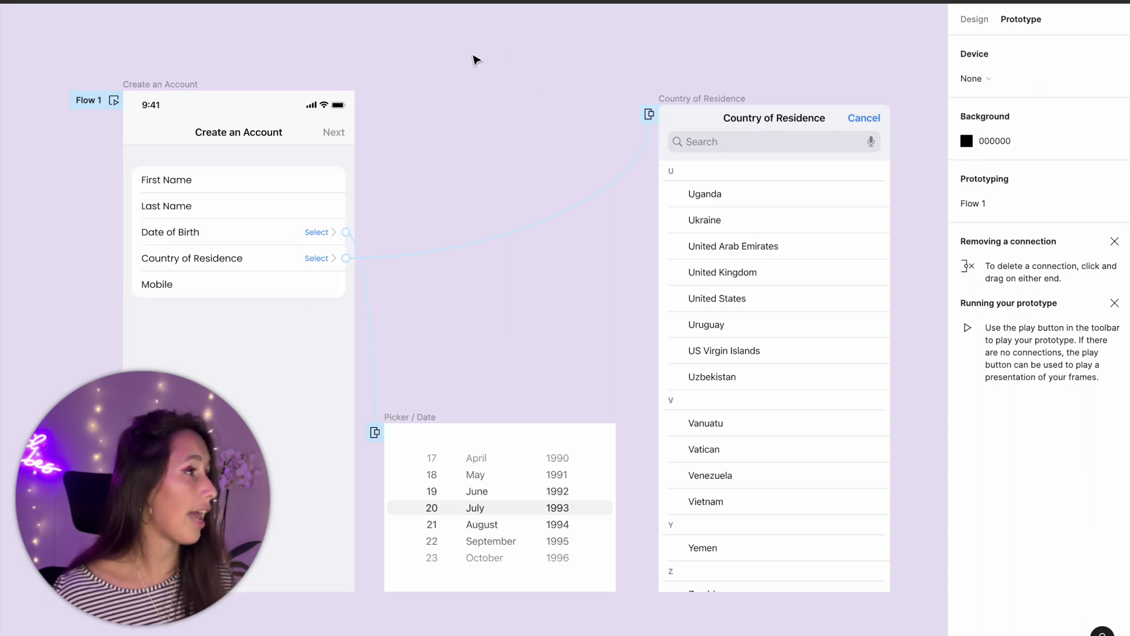
# - Preview the Create an Account frame, tapping the Date of Birth and Country of Residence rows
pyautogui.click(183, 87)
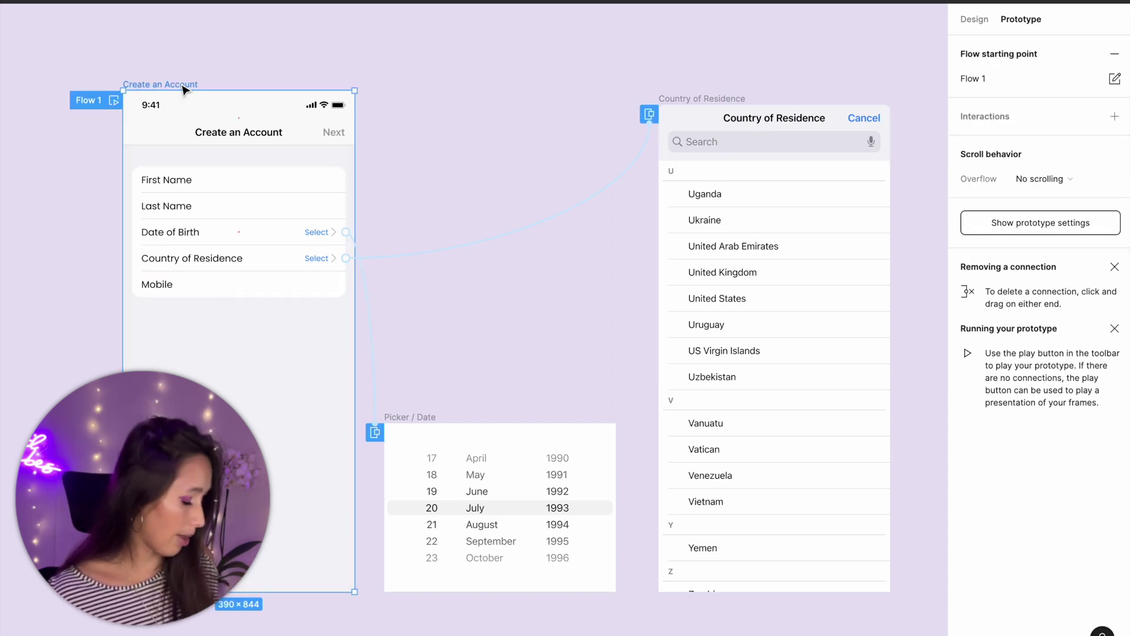
pyautogui.hotkey('shift', 'space')
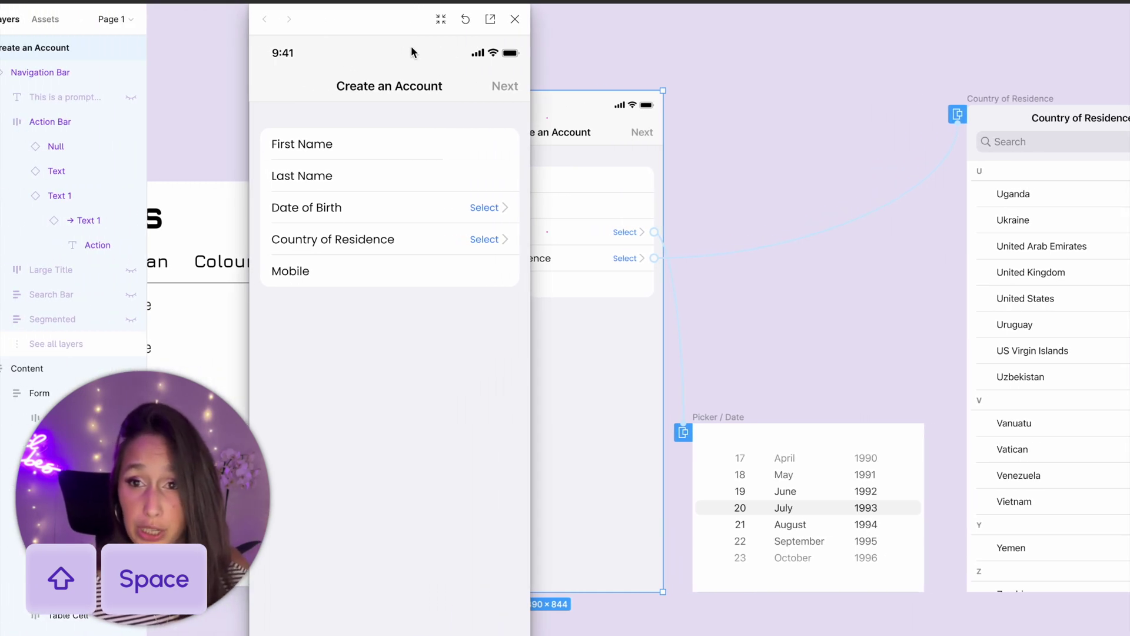
pyautogui.click(505, 208)
pyautogui.click(471, 238)
pyautogui.click(484, 239)
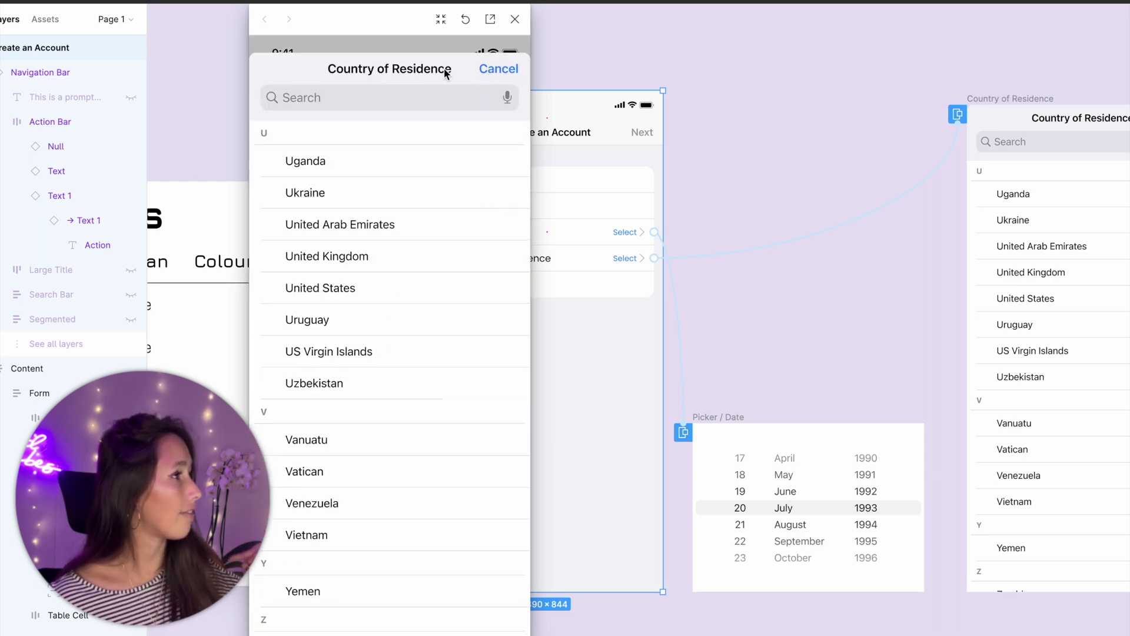
pyautogui.click(416, 52)
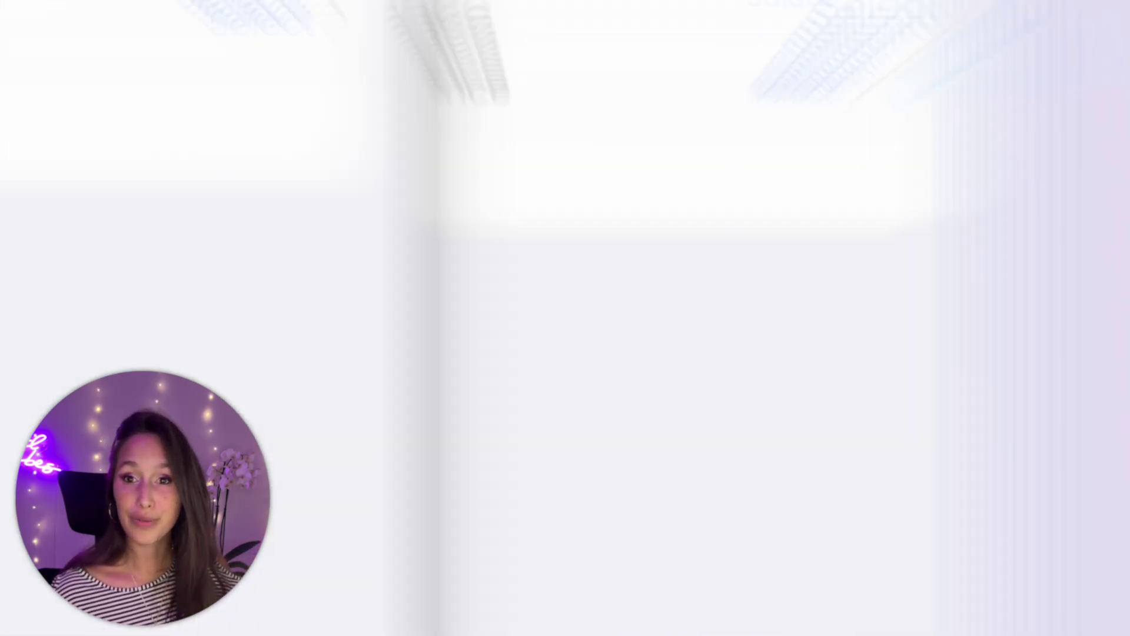
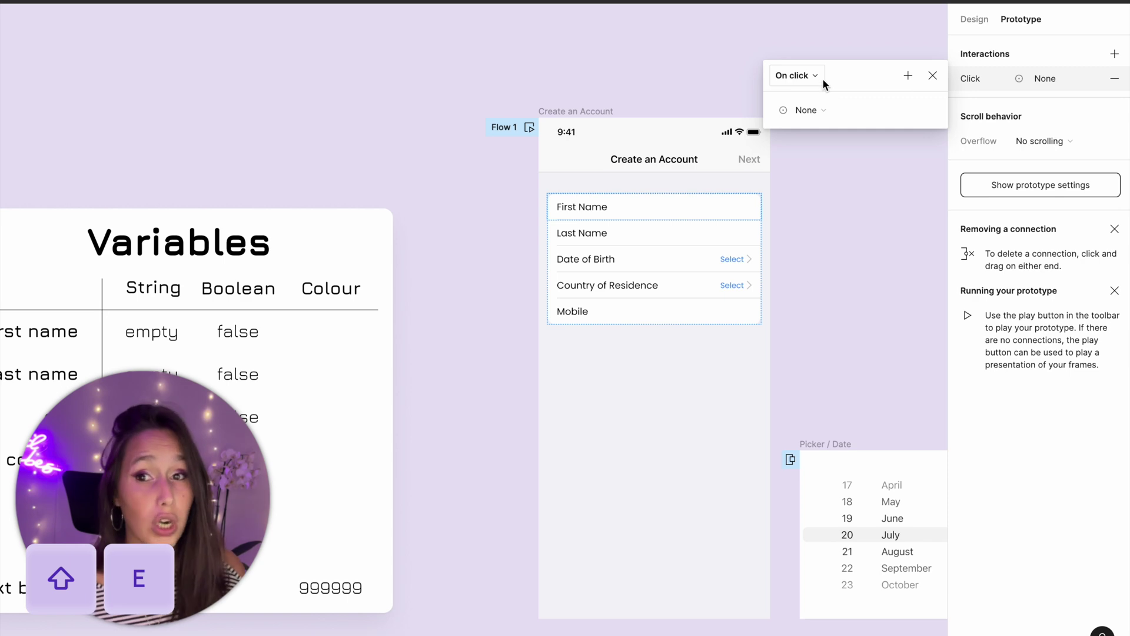
# - Make the First Name click run Set variable, assigning a sample first name to 'first name'
pyautogui.click(820, 109)
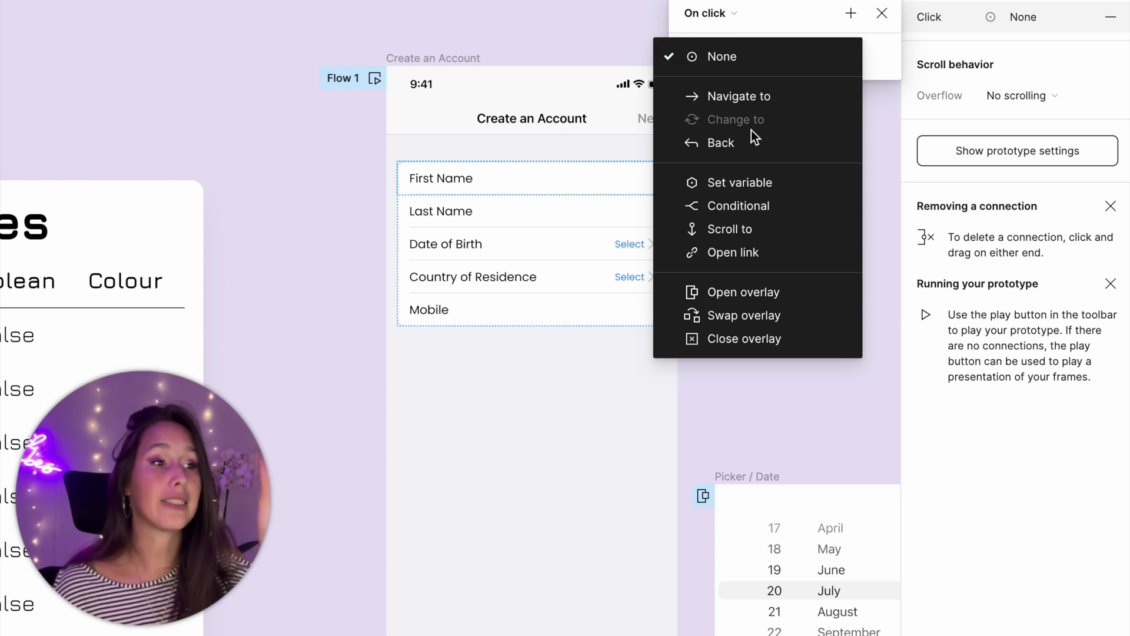
pyautogui.click(761, 181)
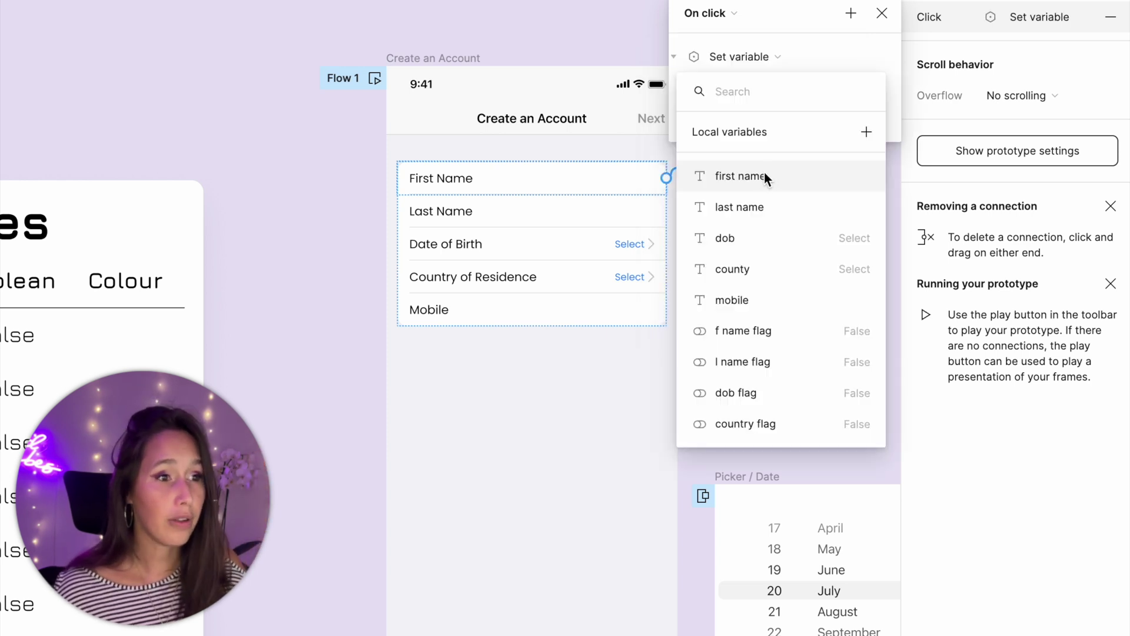
pyautogui.click(764, 176)
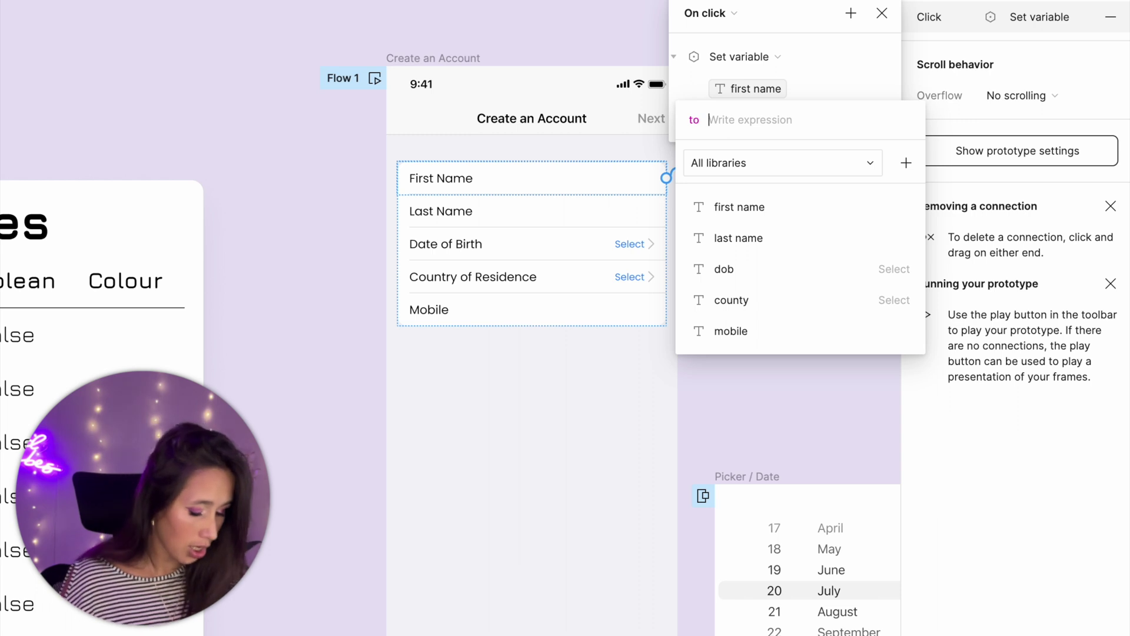
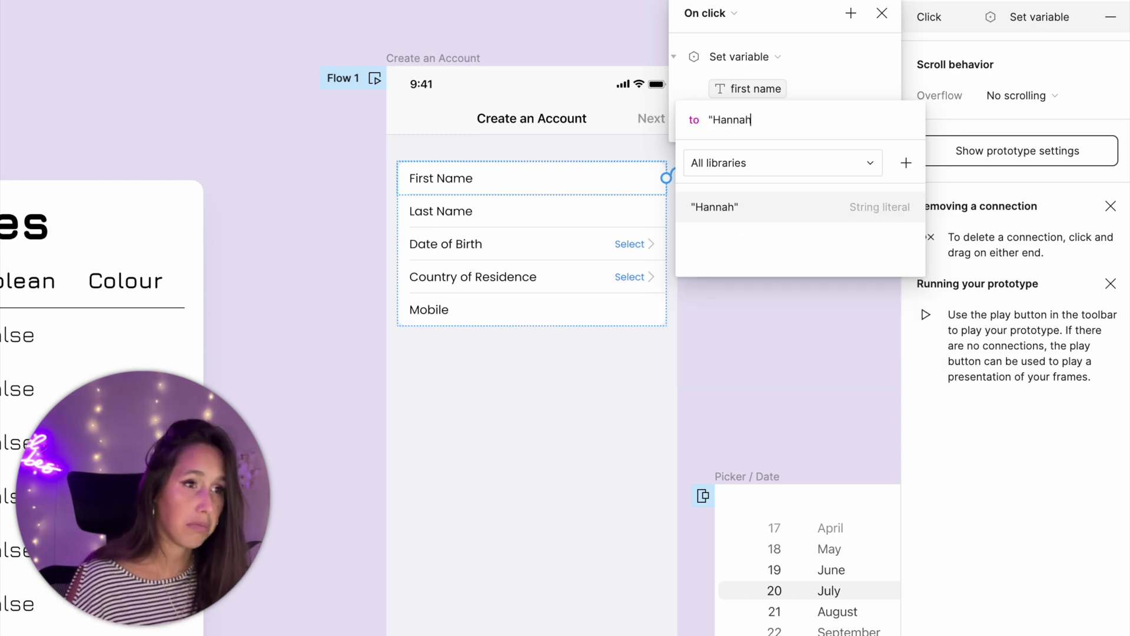
pyautogui.write('"')
pyautogui.press('Return')
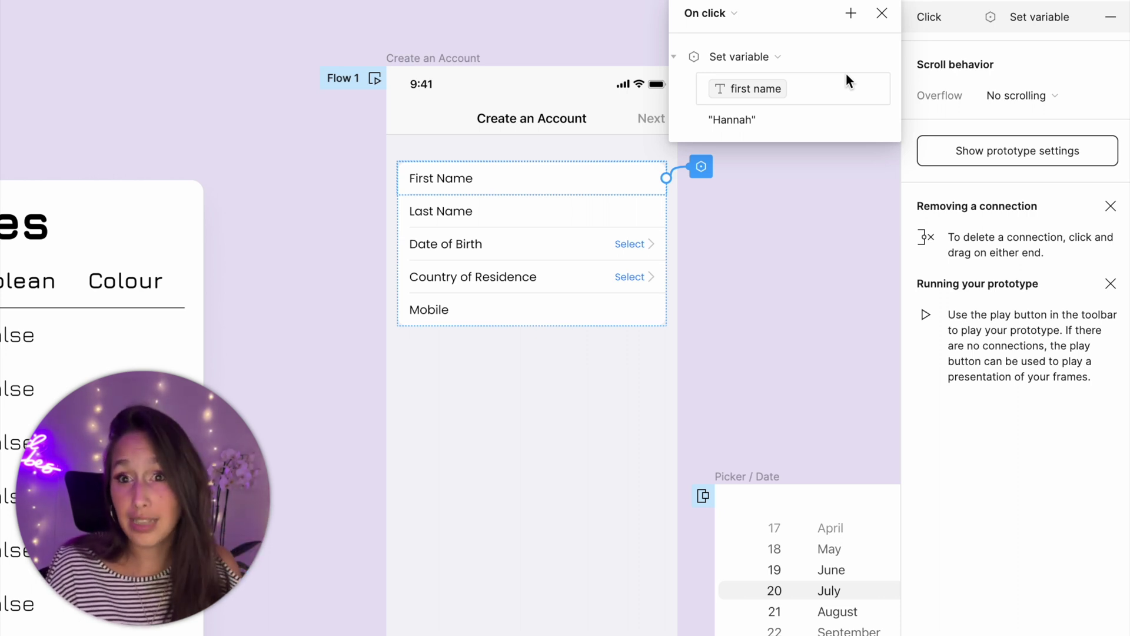
# - Add a second Set variable action that sets 'f name flag' to true
pyautogui.click(847, 13)
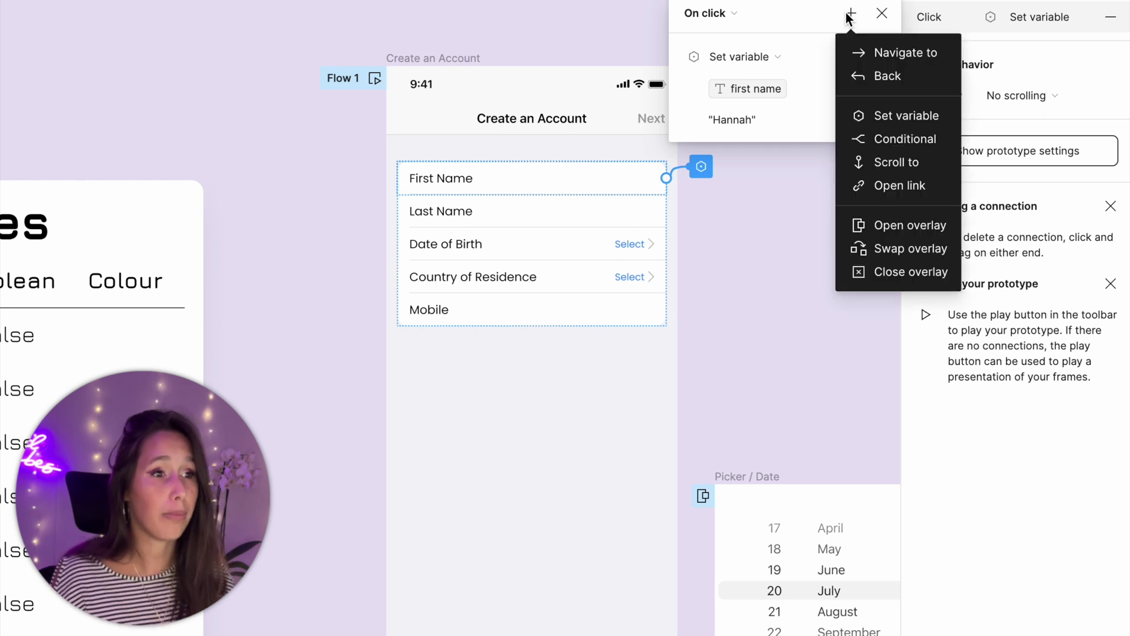
pyautogui.click(888, 120)
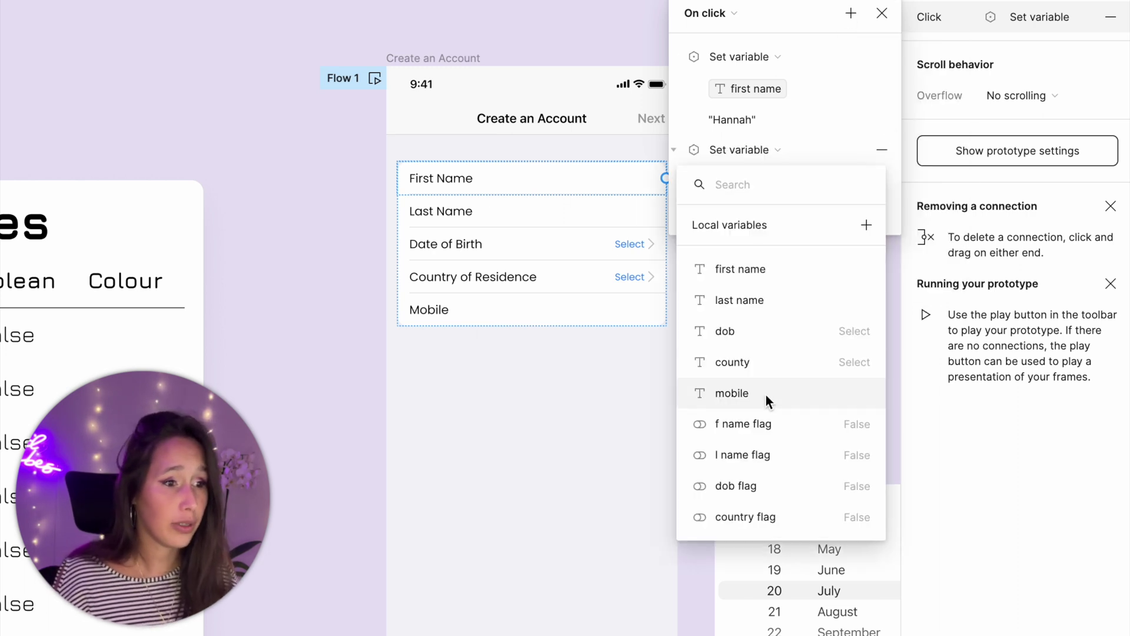
pyautogui.click(766, 426)
pyautogui.click(750, 309)
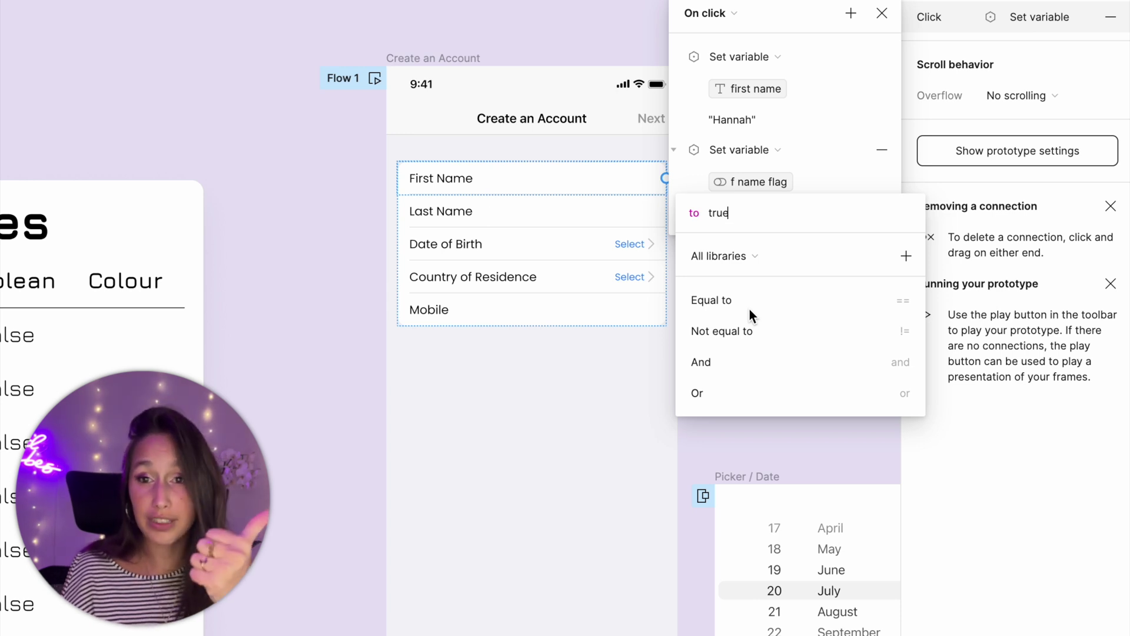
pyautogui.press('Return')
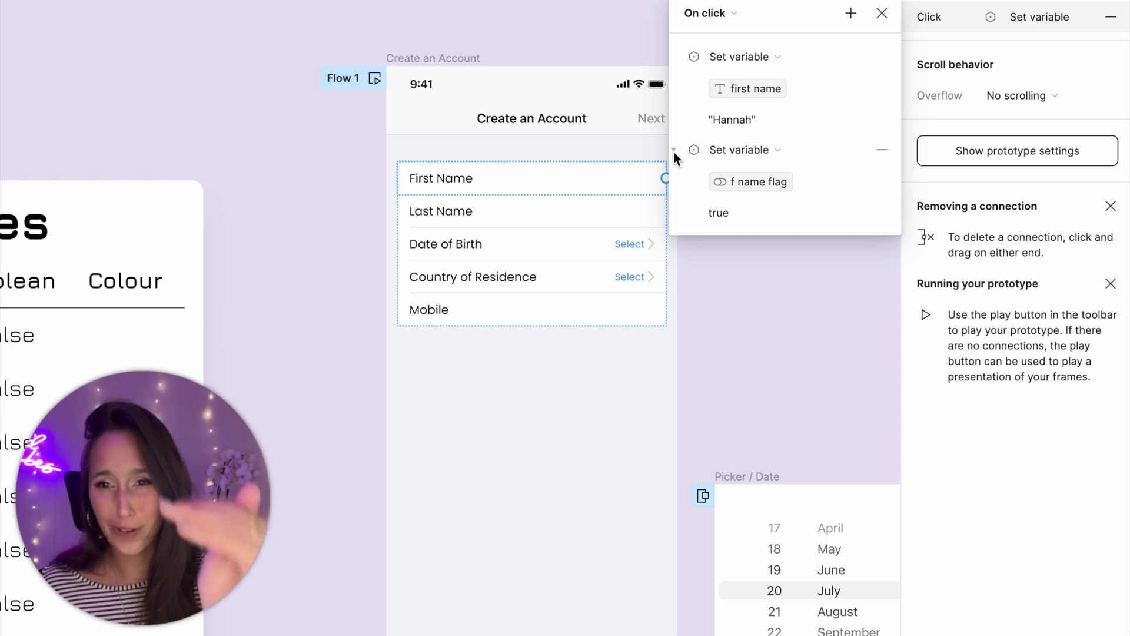
pyautogui.hscroll(5, 517, 116)
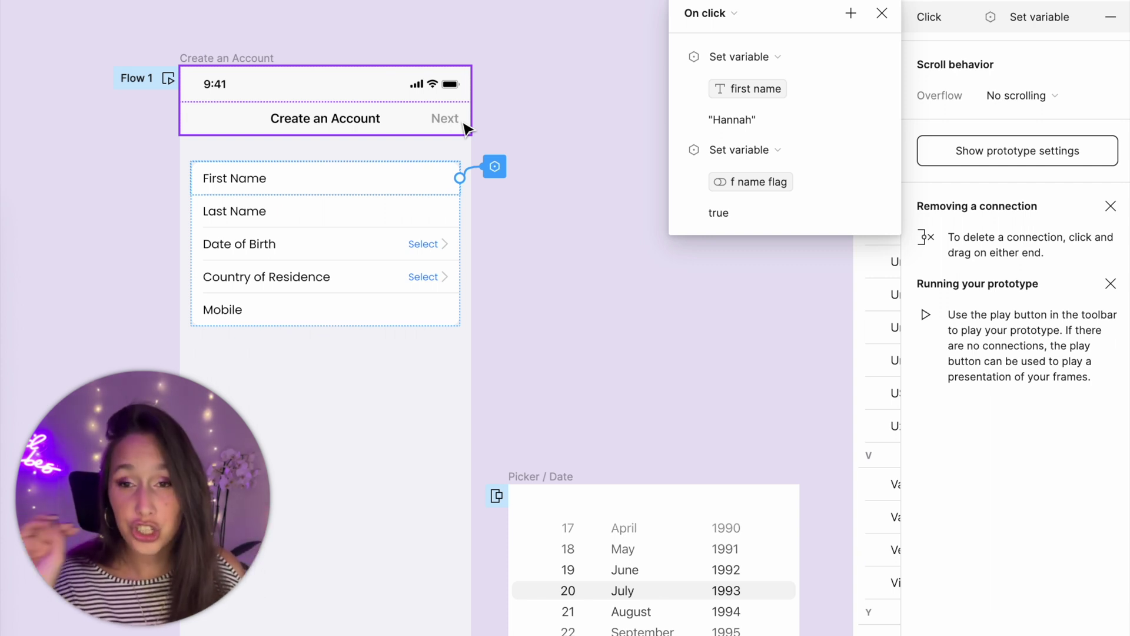
# - Add a Conditional requiring f name, l name, dob, country and mobile flags to equal true
pyautogui.click(850, 13)
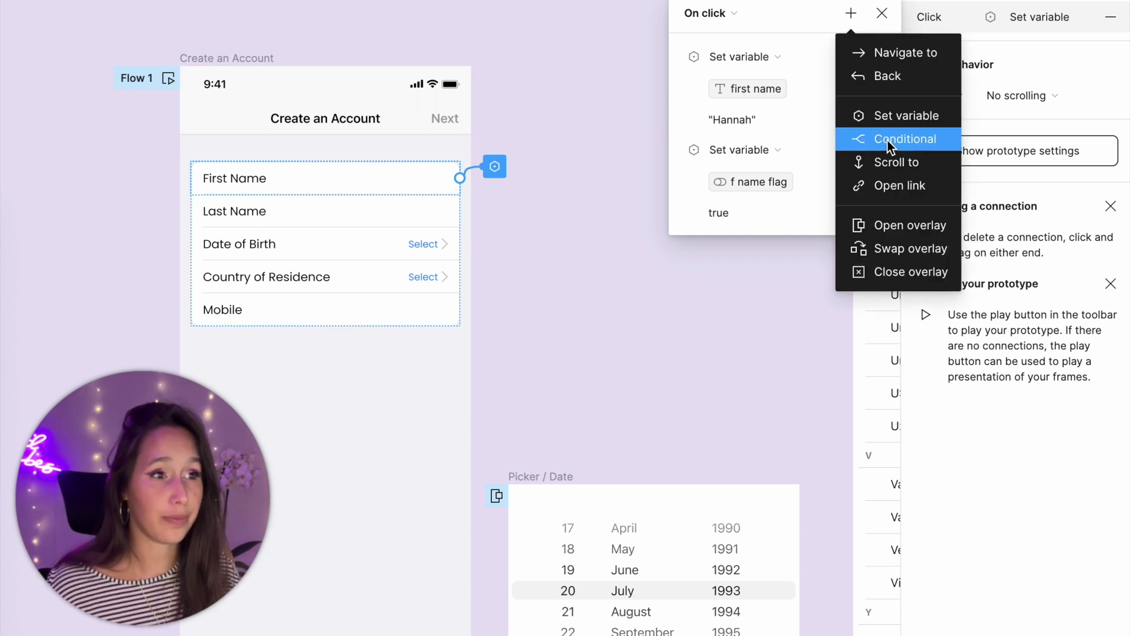
pyautogui.click(888, 139)
pyautogui.click(701, 274)
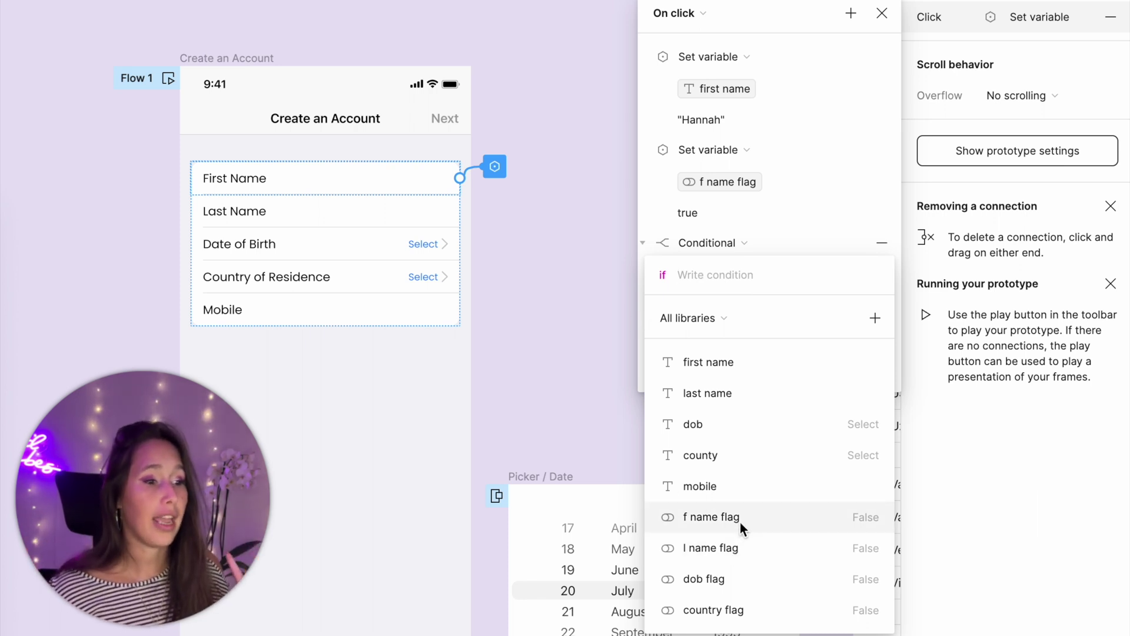
pyautogui.click(764, 516)
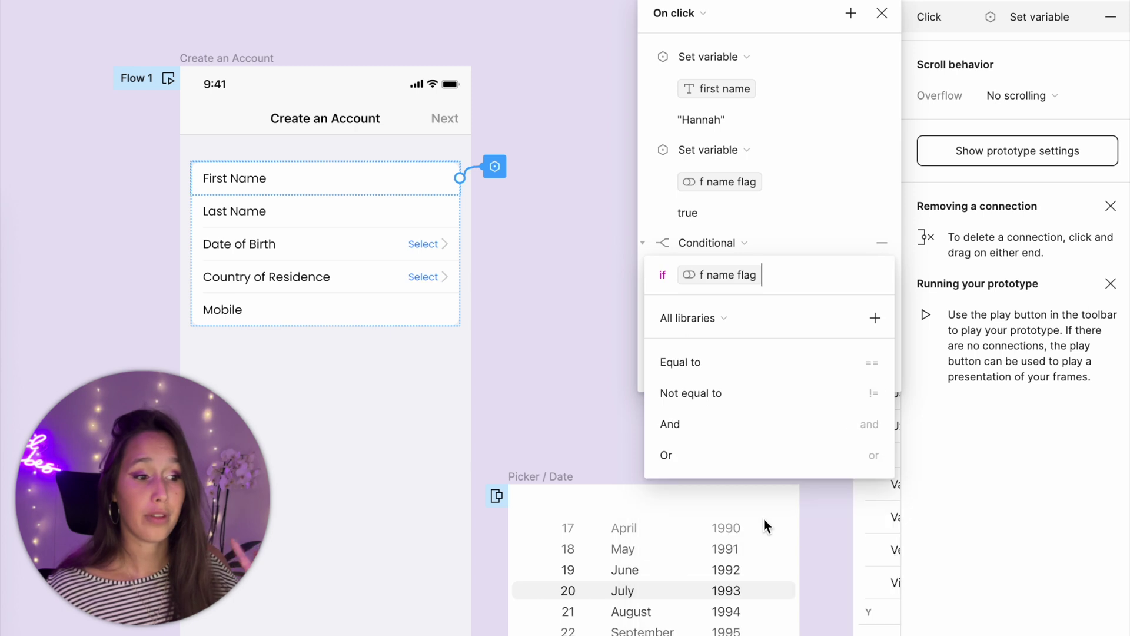
pyautogui.click(730, 424)
pyautogui.click(731, 606)
pyautogui.click(715, 423)
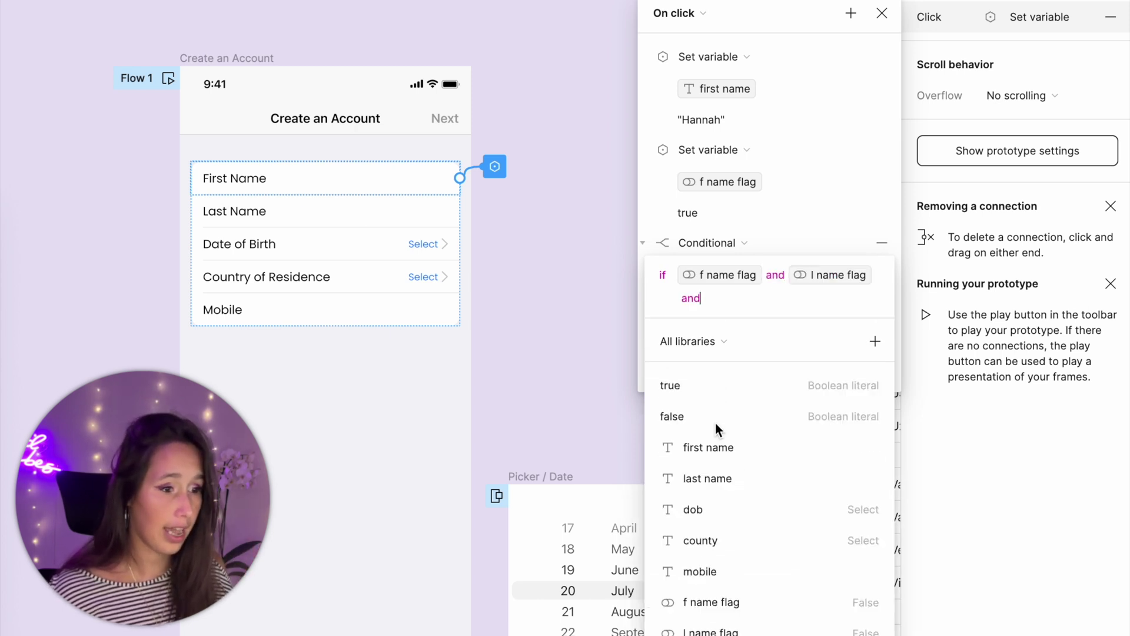
pyautogui.scroll(-2, 725, 606)
pyautogui.click(726, 606)
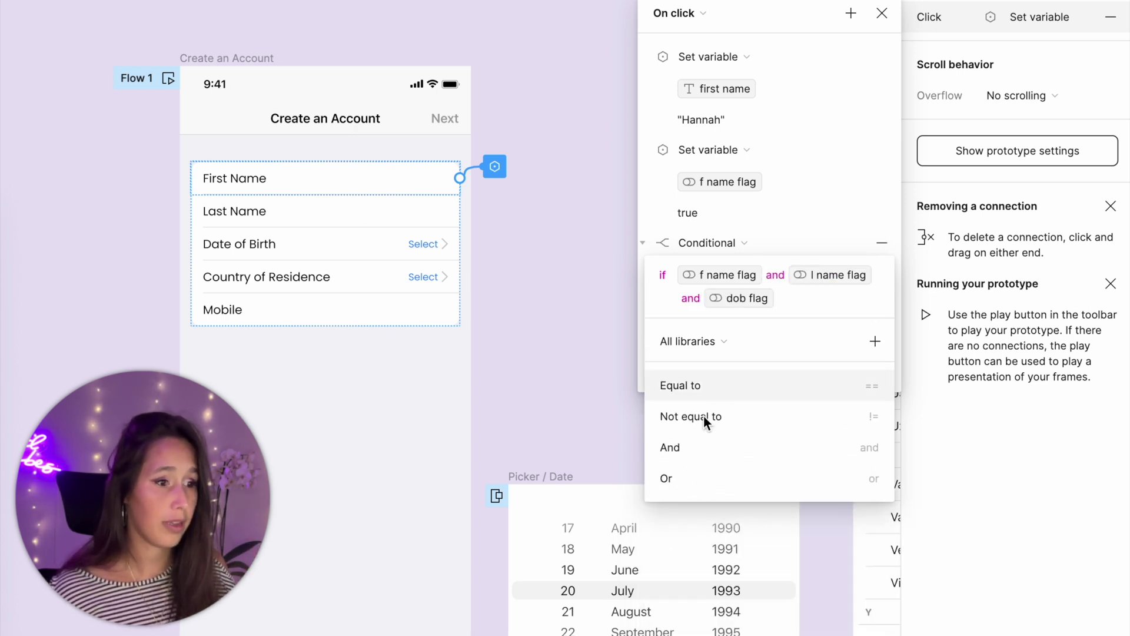
pyautogui.click(704, 446)
pyautogui.scroll(-2, 733, 598)
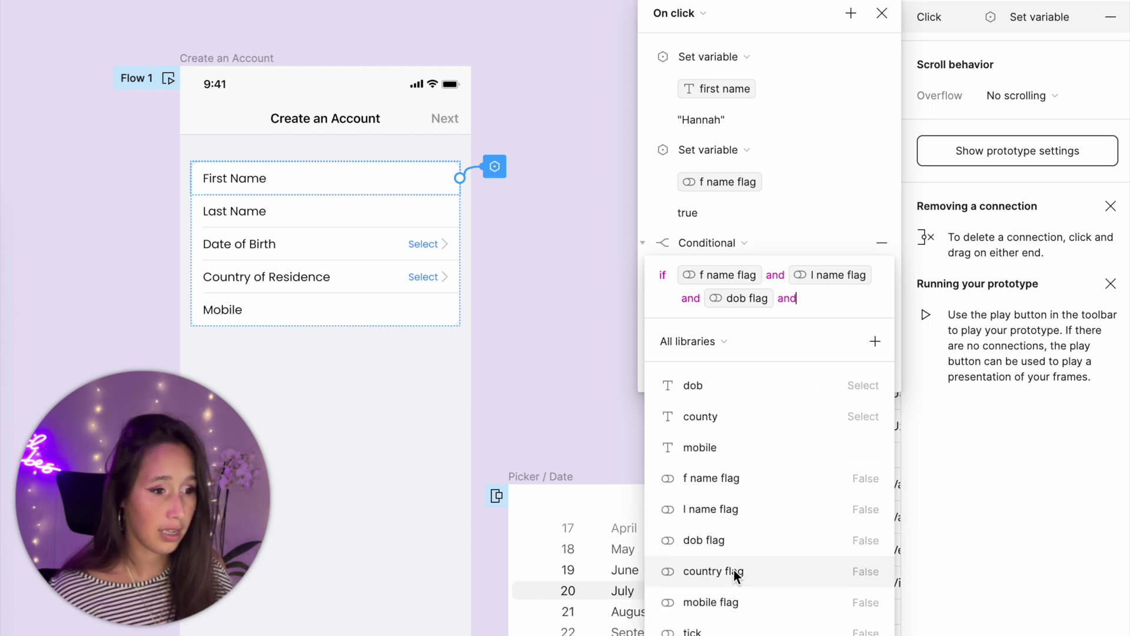
pyautogui.click(733, 571)
pyautogui.click(668, 443)
pyautogui.scroll(-2, 736, 626)
pyautogui.click(735, 626)
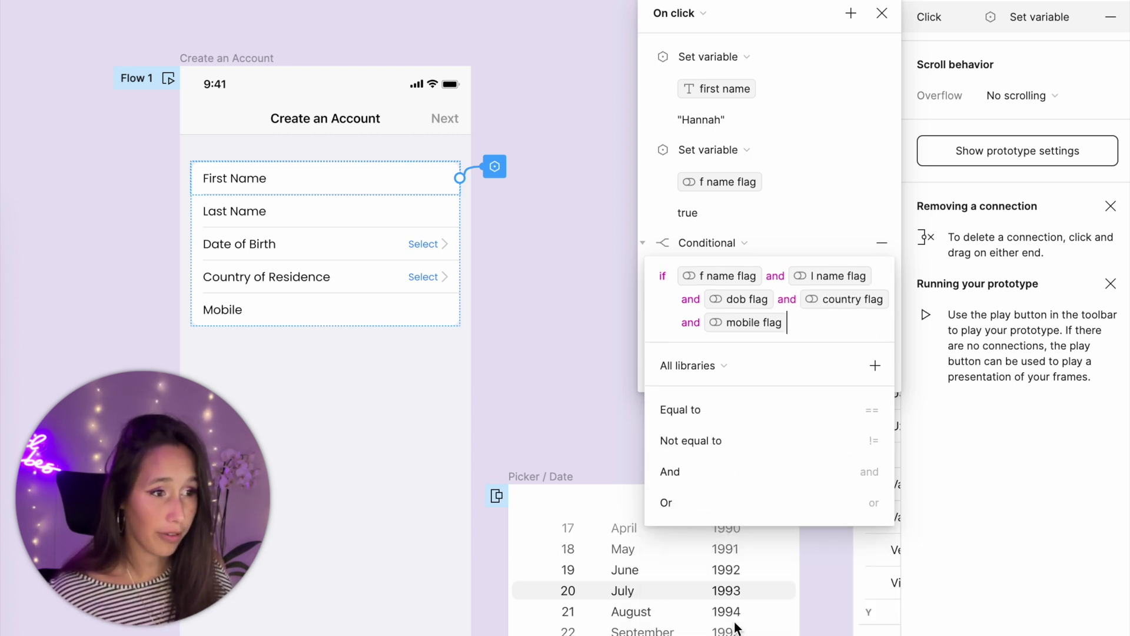
pyautogui.click(744, 415)
pyautogui.click(742, 406)
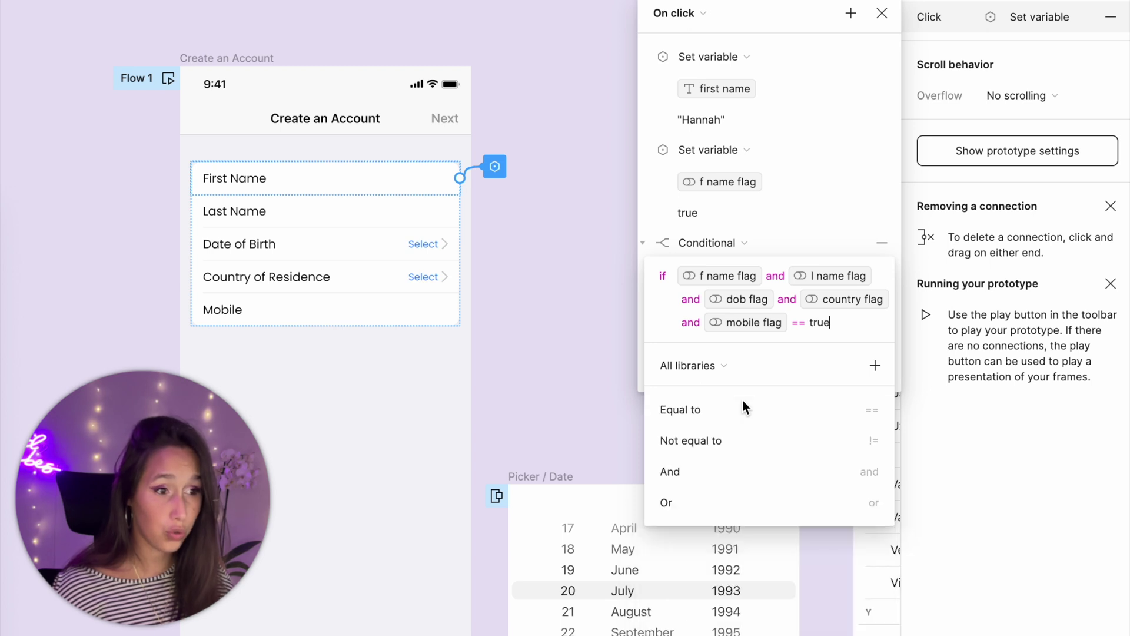
pyautogui.click(646, 291)
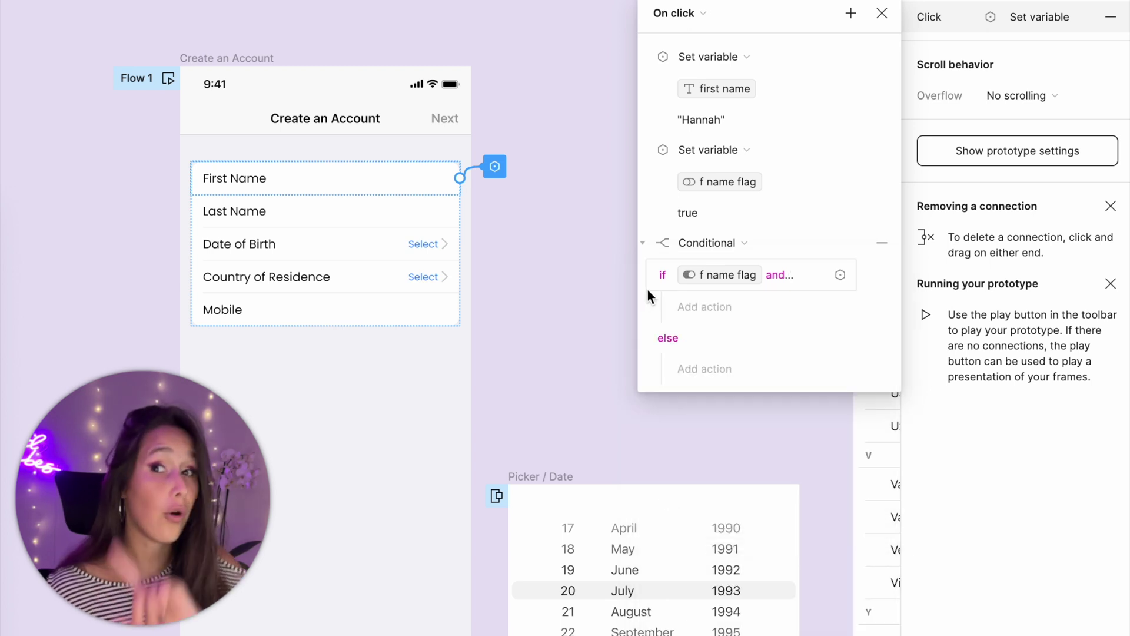
# - In the if branch, set the next button colour variable to blue 0047FF
pyautogui.click(716, 312)
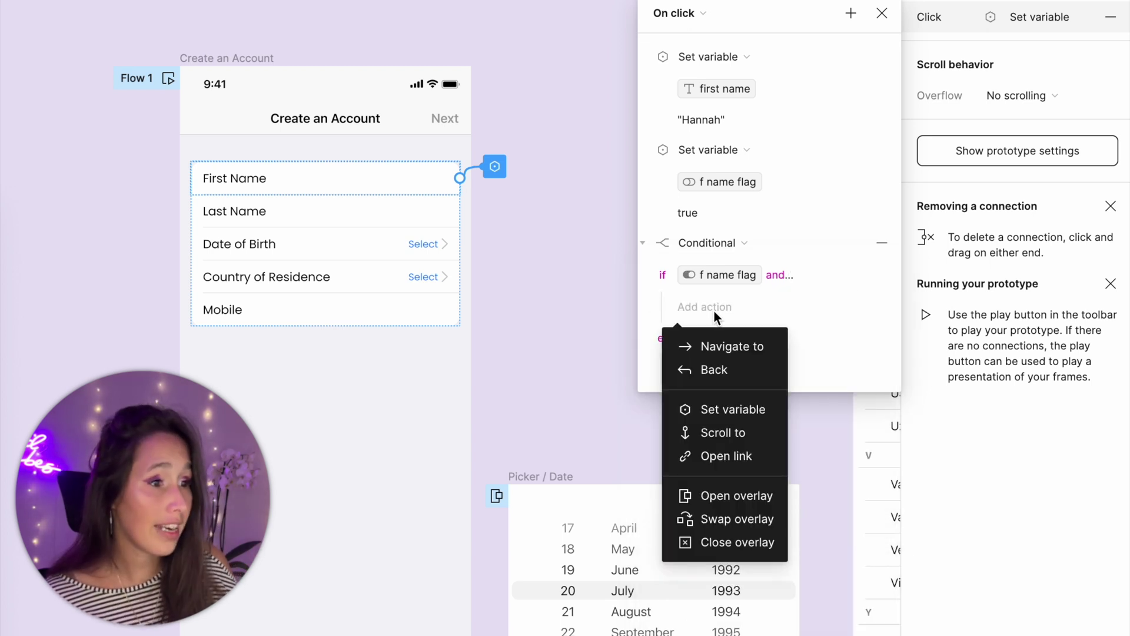
pyautogui.click(733, 415)
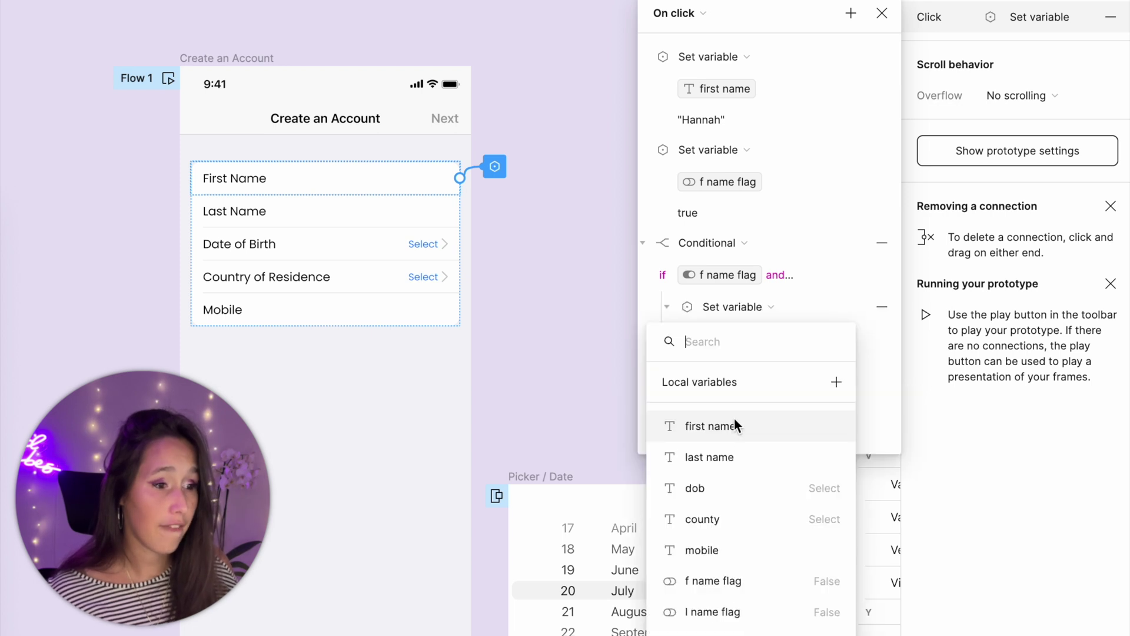
pyautogui.scroll(-3, 729, 529)
pyautogui.click(730, 618)
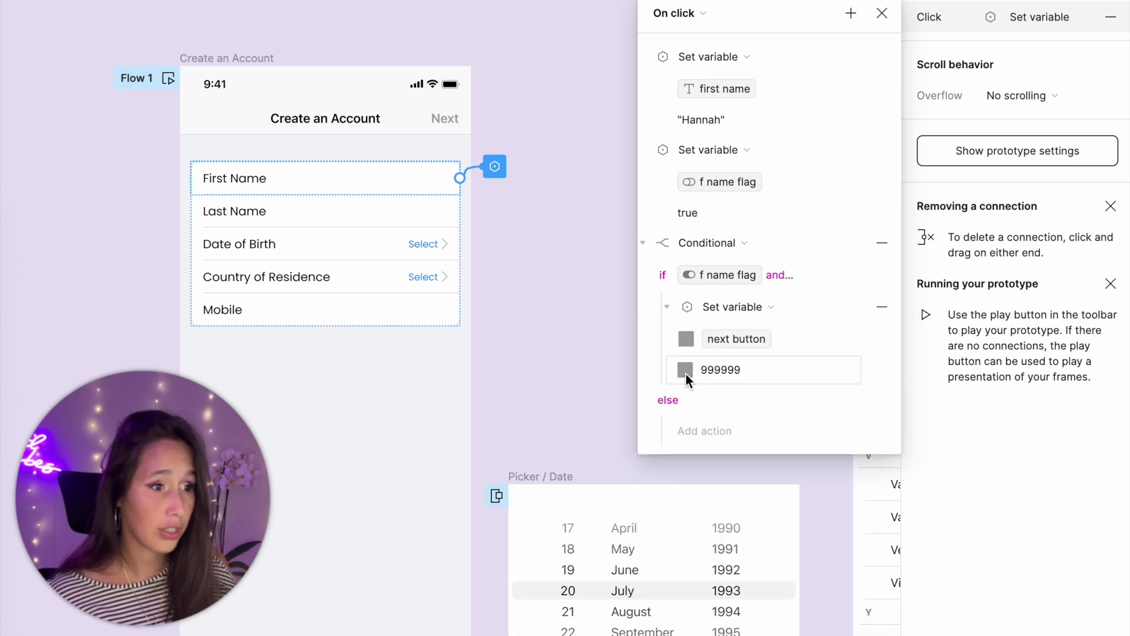
pyautogui.click(686, 369)
pyautogui.write('0047FF')
pyautogui.click(882, 235)
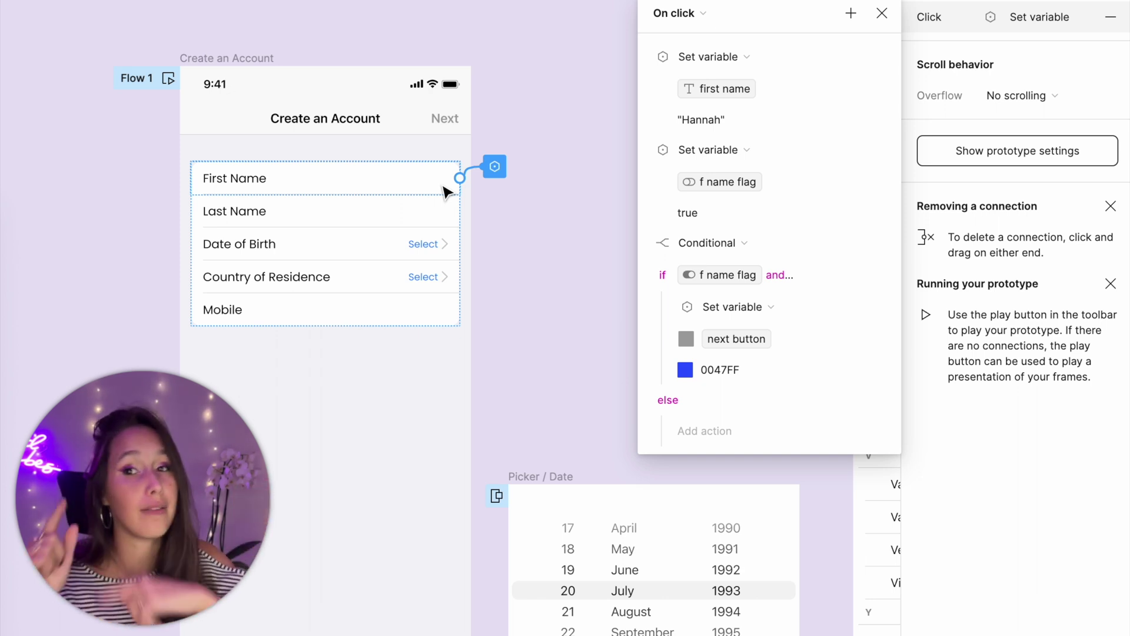
# - Copy the First Name click interaction and paste it onto the Last Name through Mobile rows
pyautogui.click(882, 13)
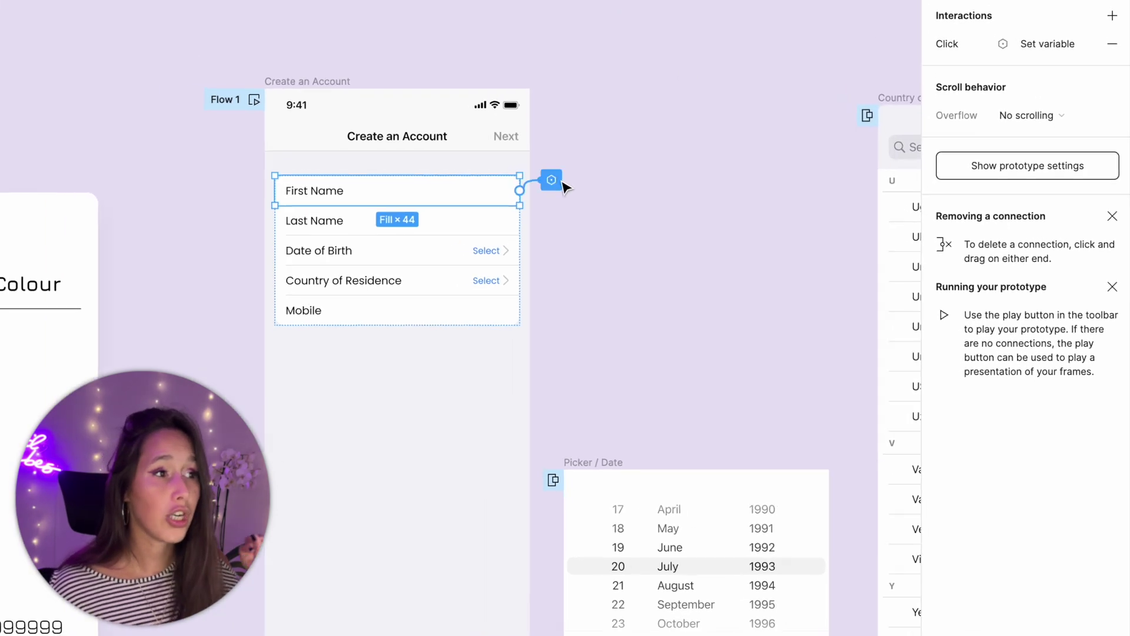
pyautogui.click(939, 45)
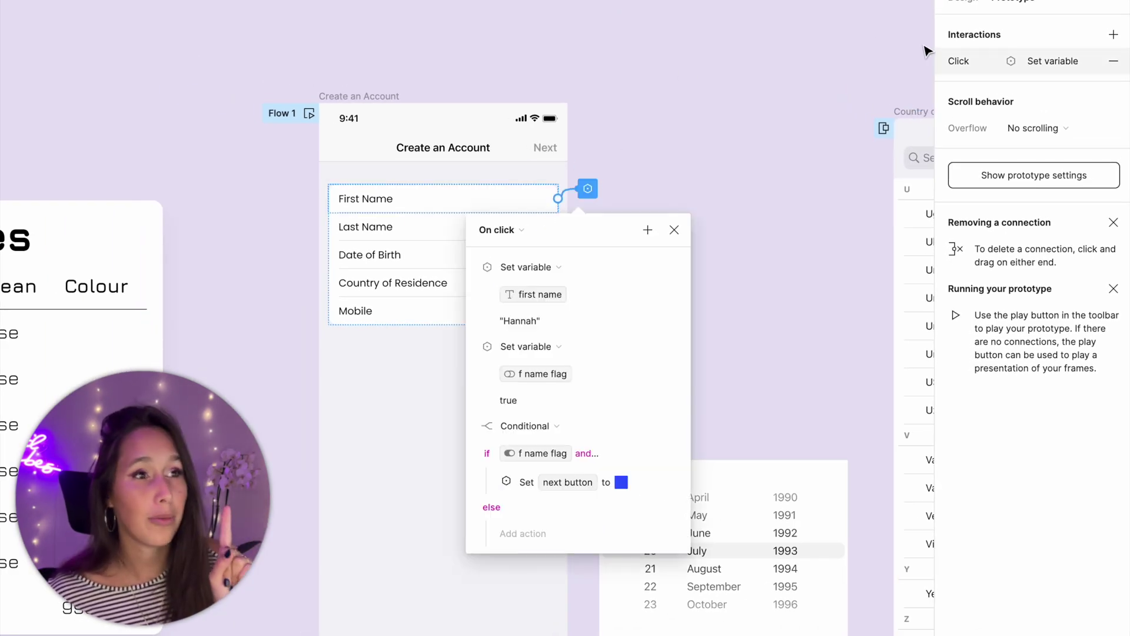
pyautogui.click(940, 62)
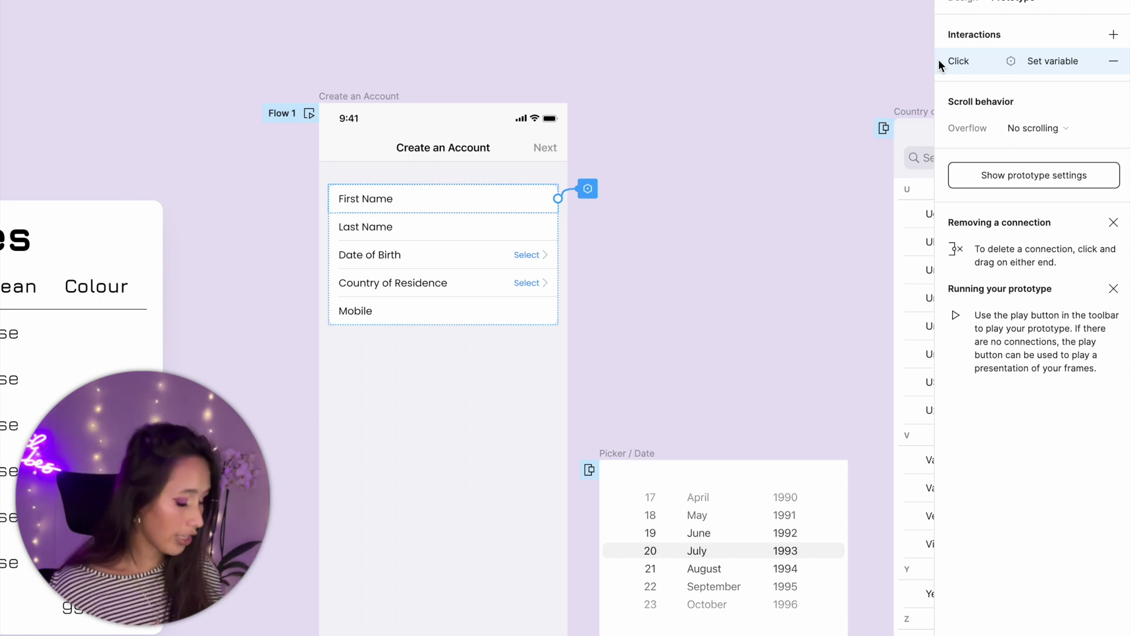
pyautogui.press('super+c')
pyautogui.click(485, 233)
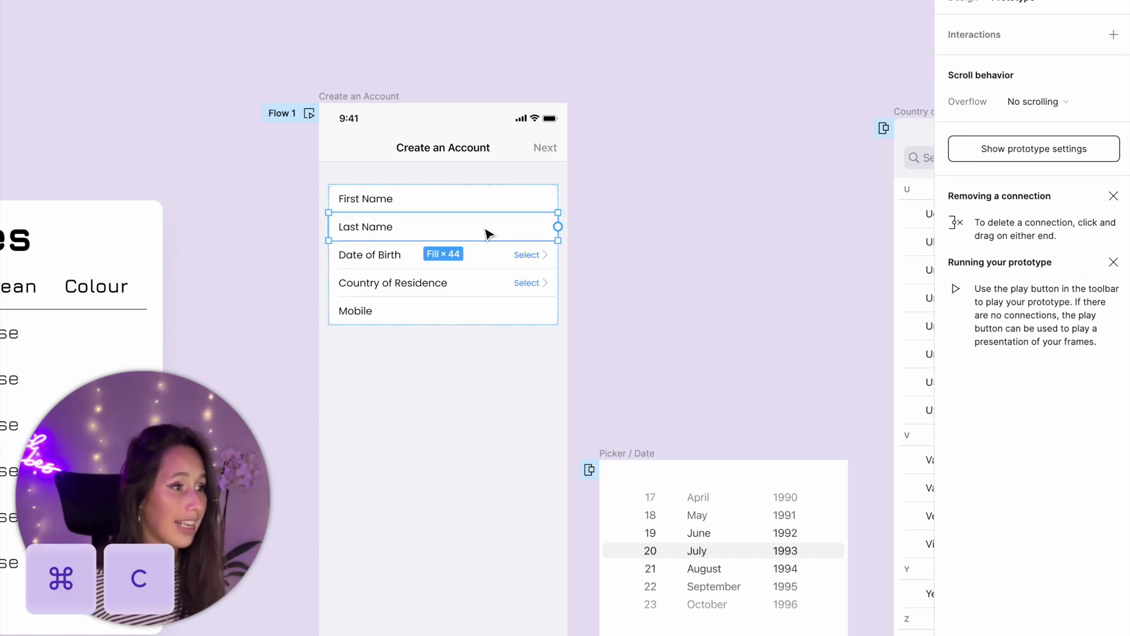
pyautogui.keyDown('shift'); pyautogui.click(504, 323); pyautogui.keyUp('shift')
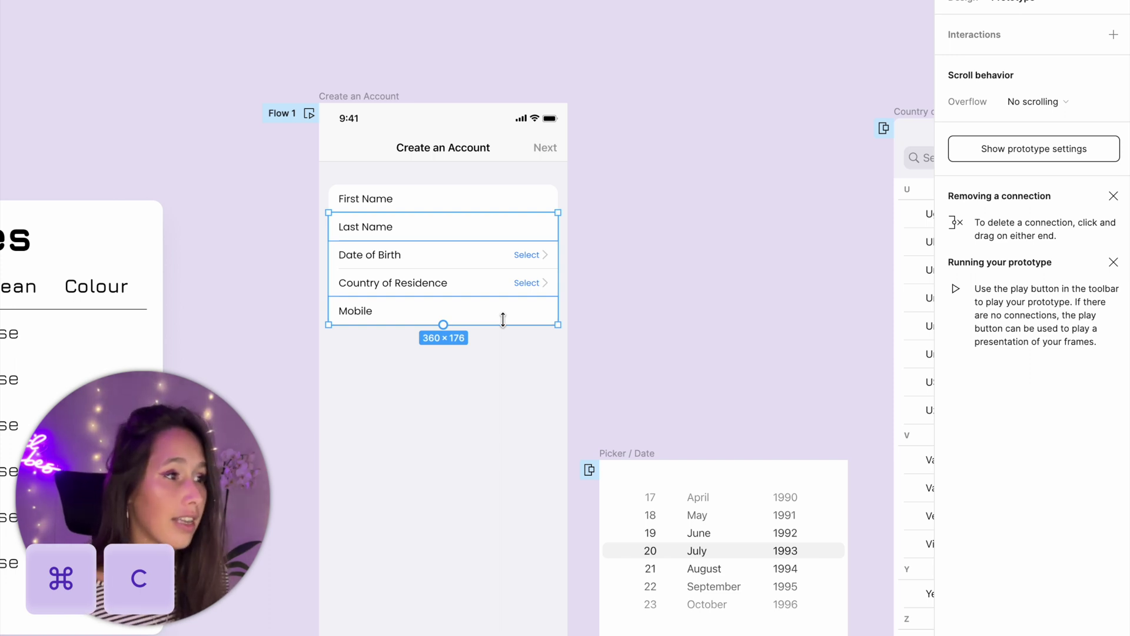
pyautogui.press('super+v')
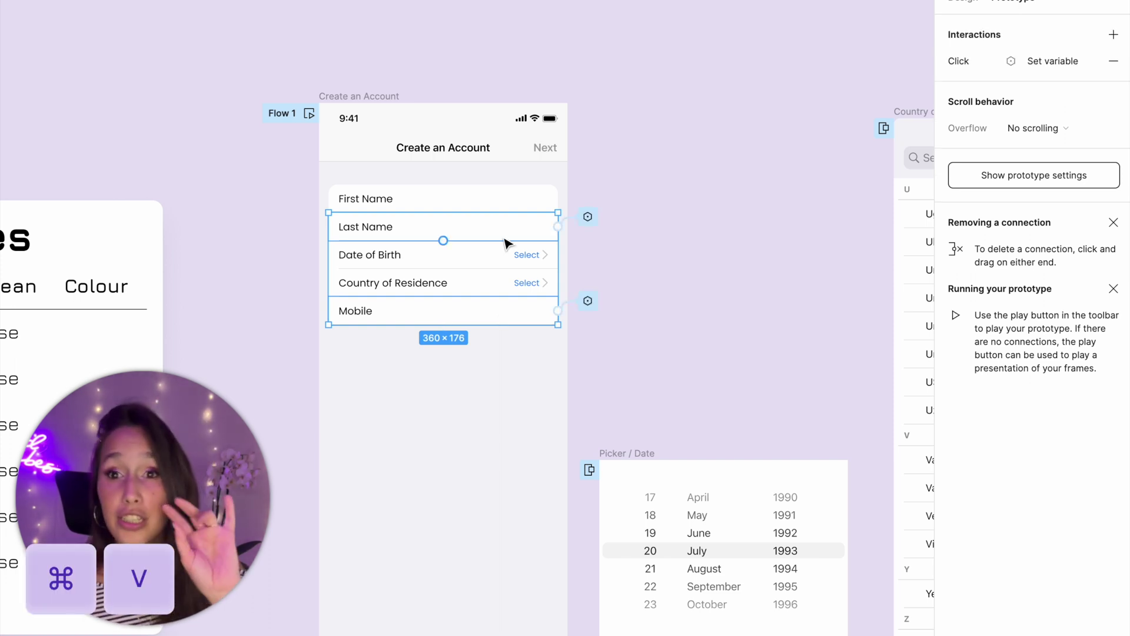
pyautogui.click(588, 216)
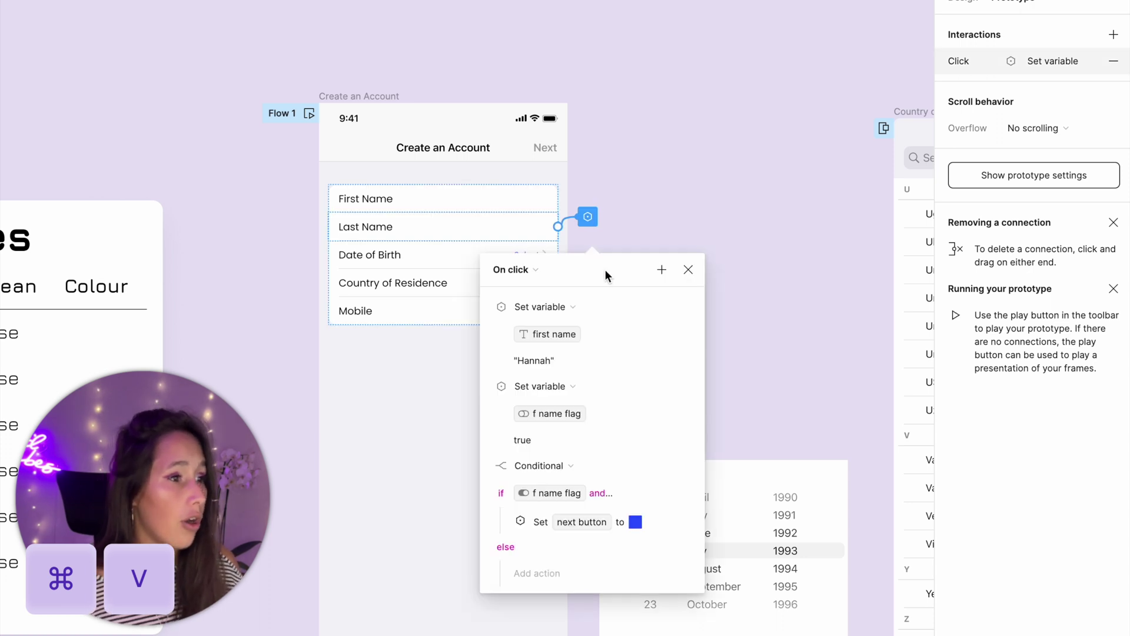
# - Make the Last Name click set 'last name' to a sample surname and 'l name flag' to true
pyautogui.moveTo(605, 270); pyautogui.dragTo(746, 154)
pyautogui.click(705, 218)
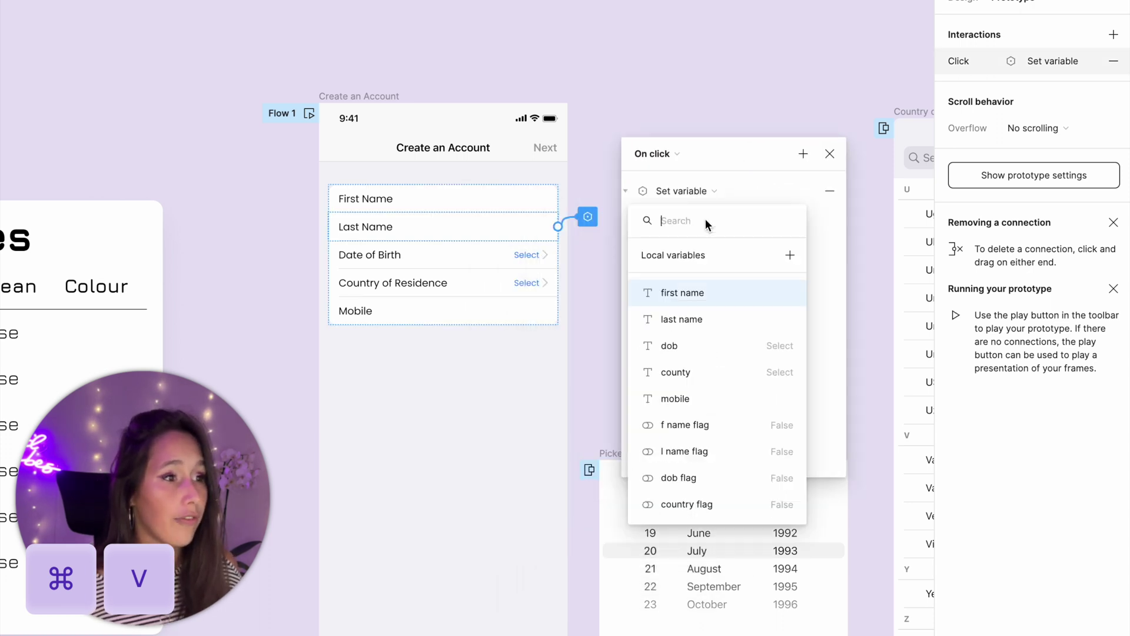
pyautogui.click(700, 309)
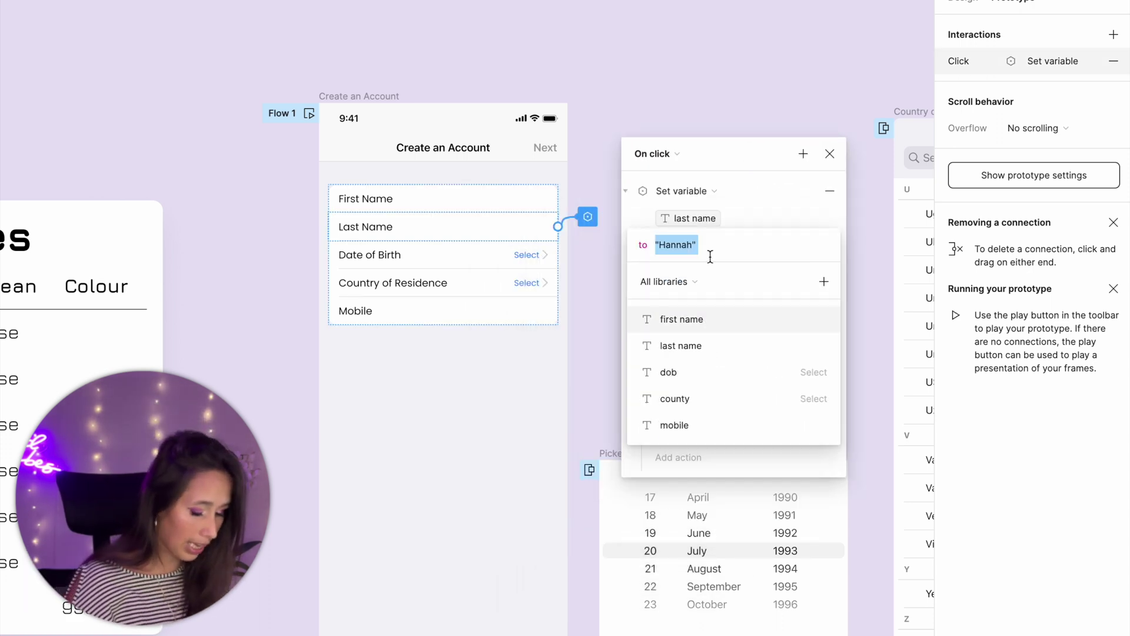
pyautogui.press('BackSpace')
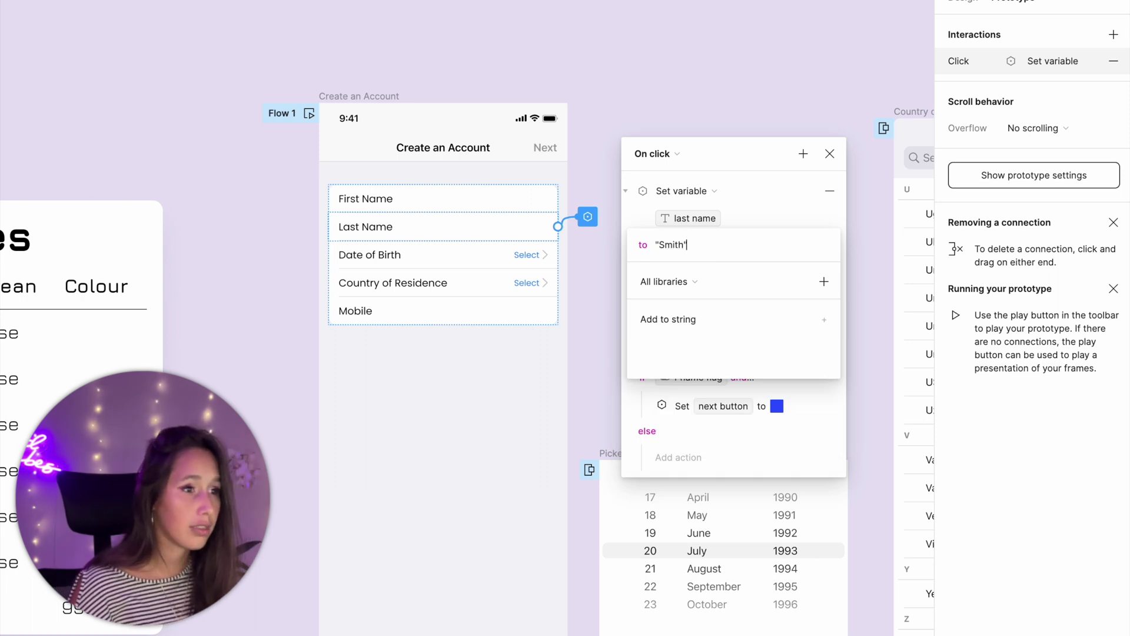
pyautogui.press('Return')
pyautogui.click(674, 294)
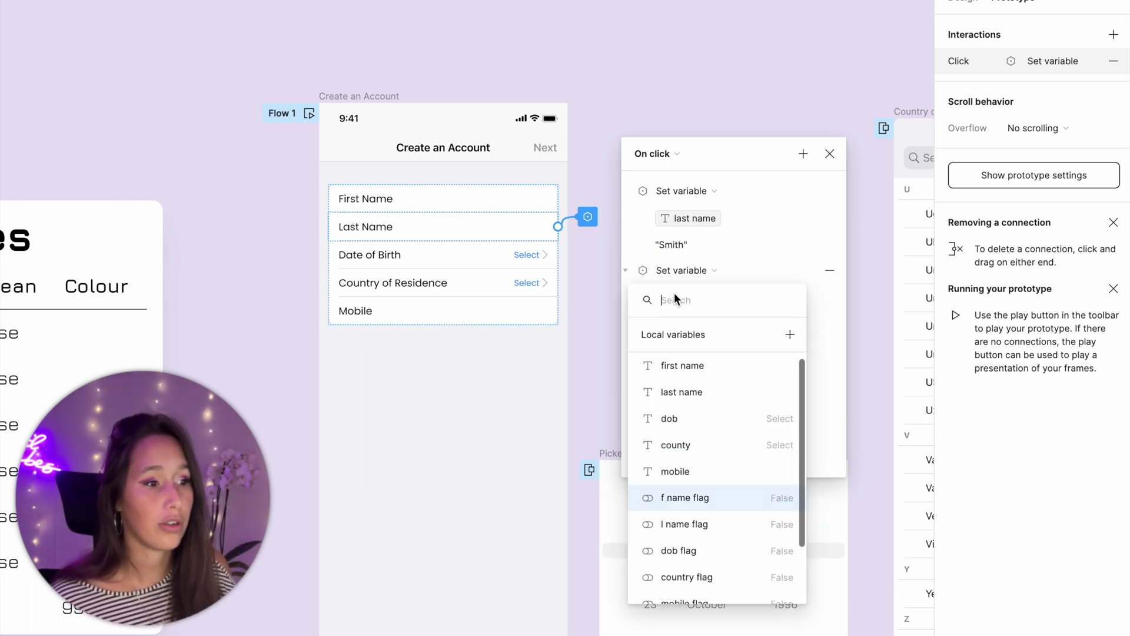
pyautogui.click(686, 524)
pyautogui.click(772, 291)
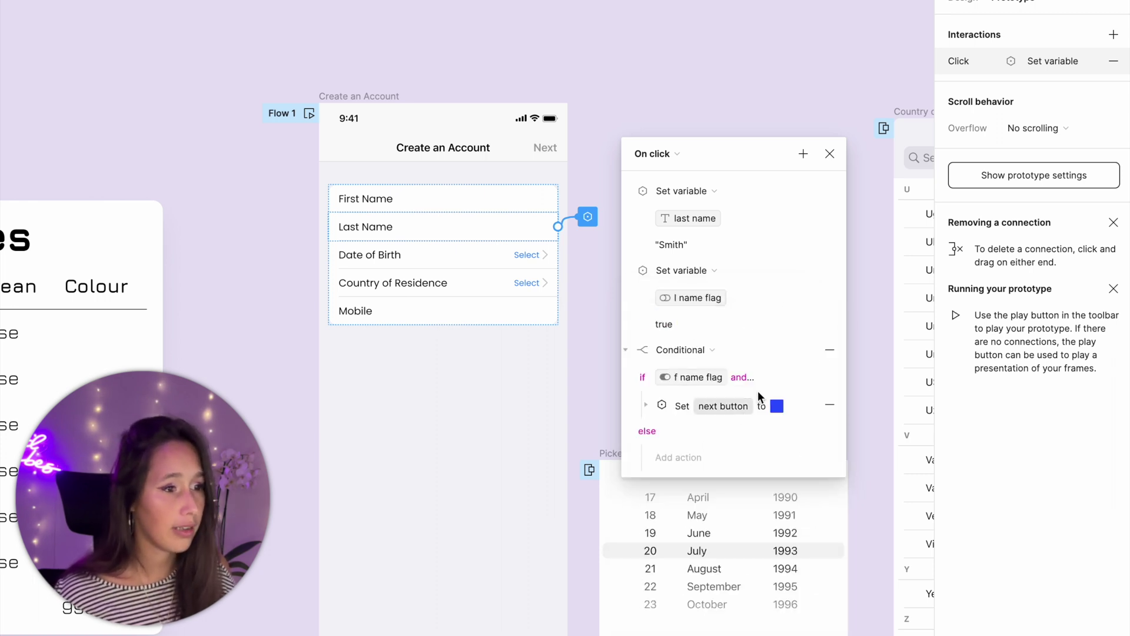
pyautogui.click(597, 275)
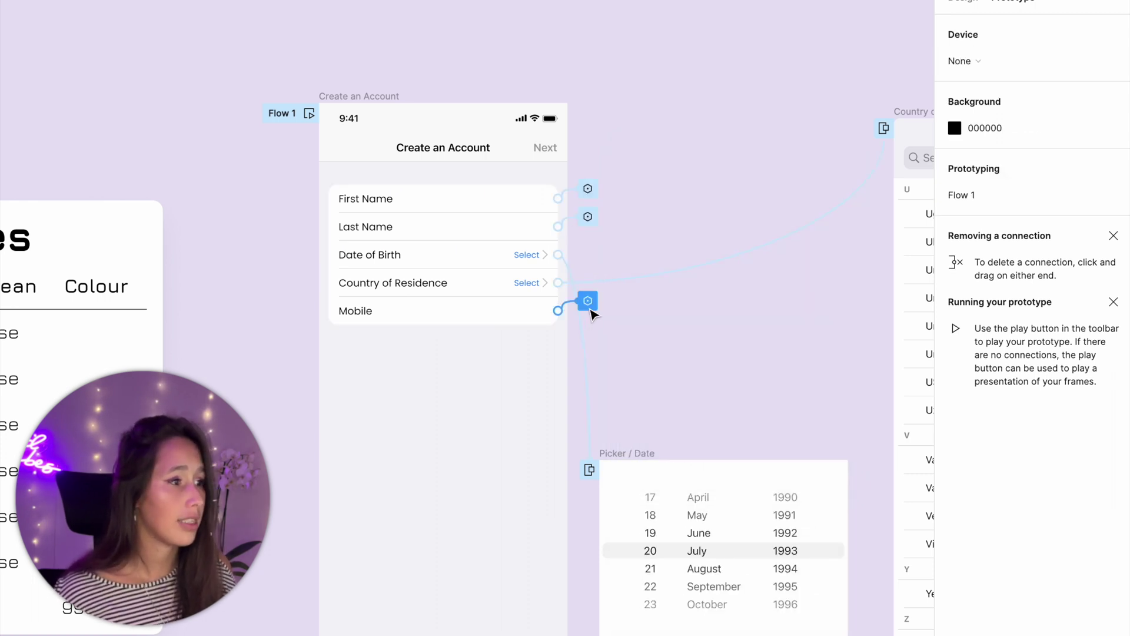
# - Make the Mobile click set 'mobile' to a sample phone number and 'mobile flag' to true
pyautogui.click(588, 301)
pyautogui.moveTo(602, 351); pyautogui.dragTo(725, 167)
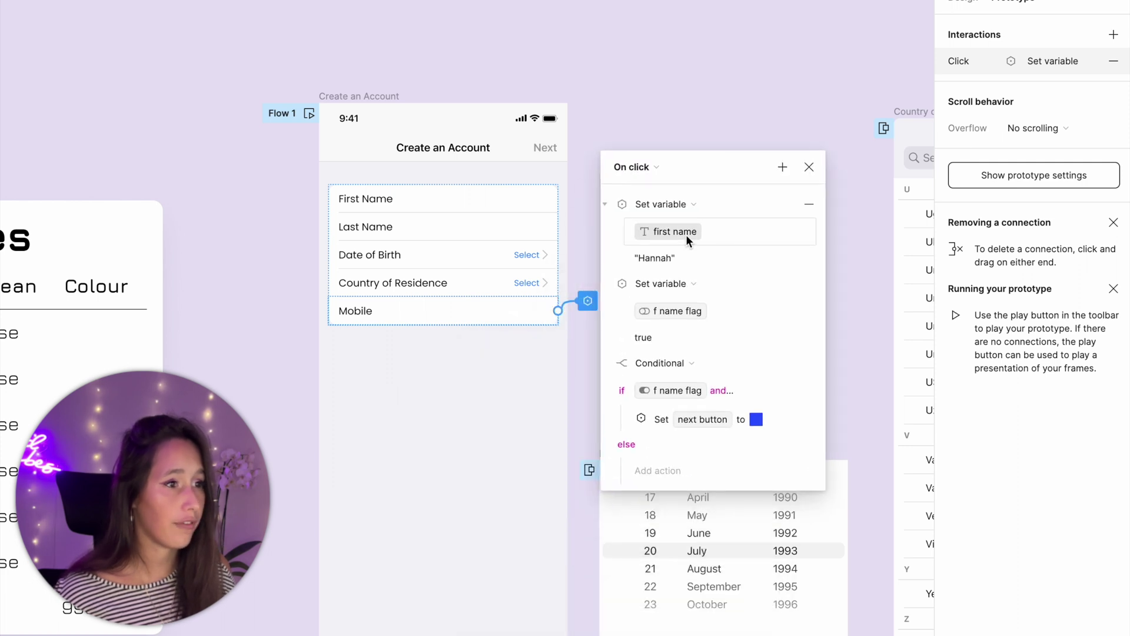
pyautogui.click(686, 235)
pyautogui.click(640, 413)
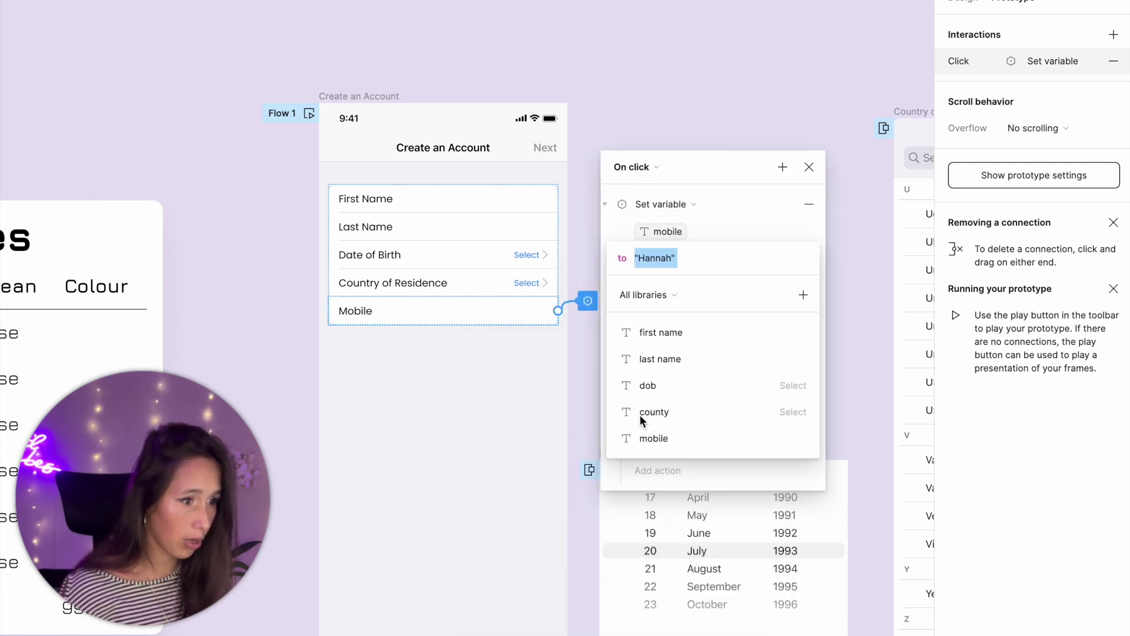
pyautogui.press('BackSpace')
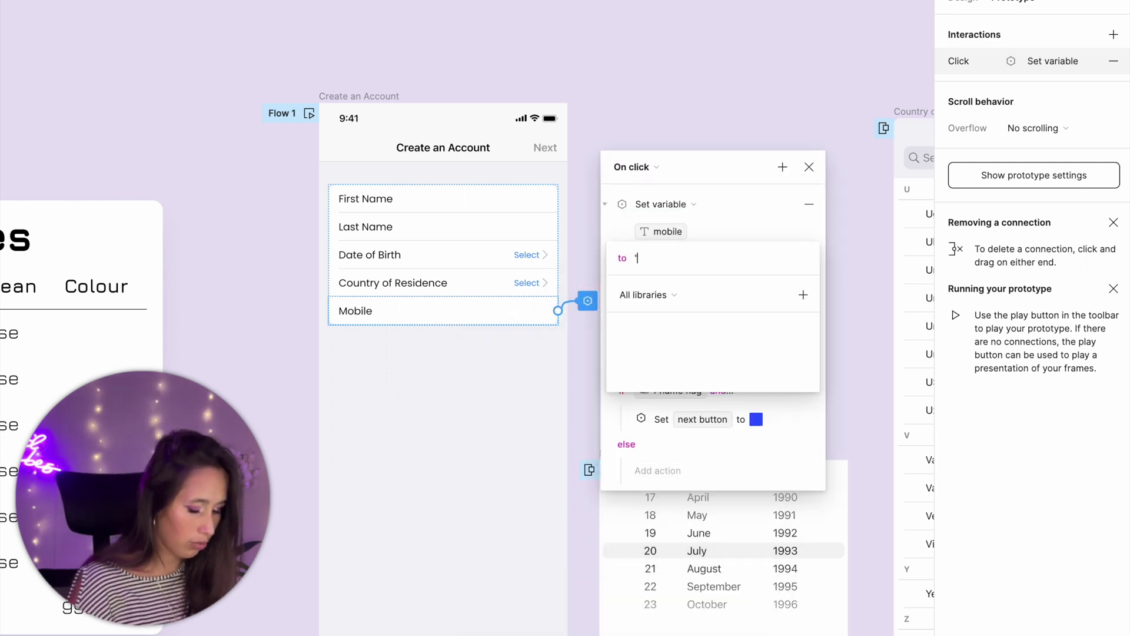
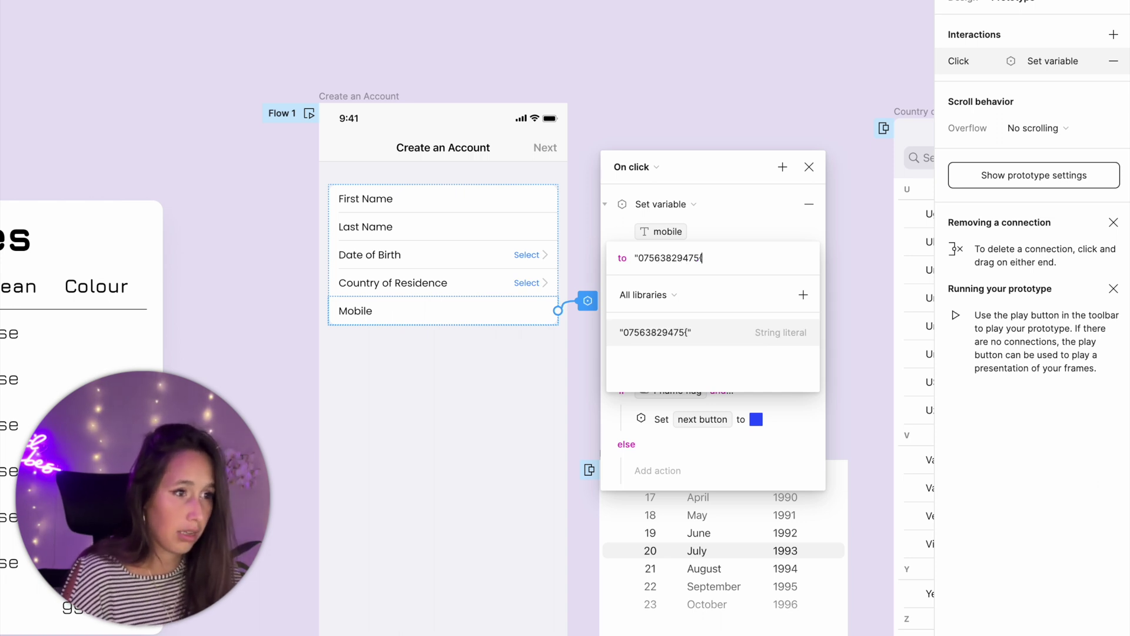
pyautogui.write('"')
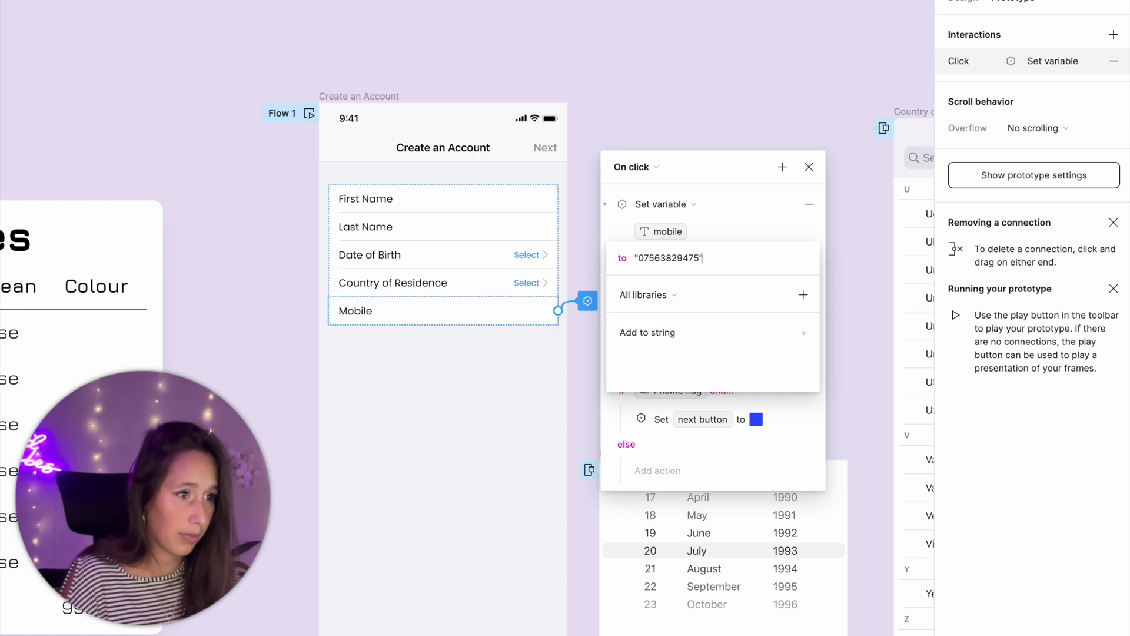
pyautogui.press('Return')
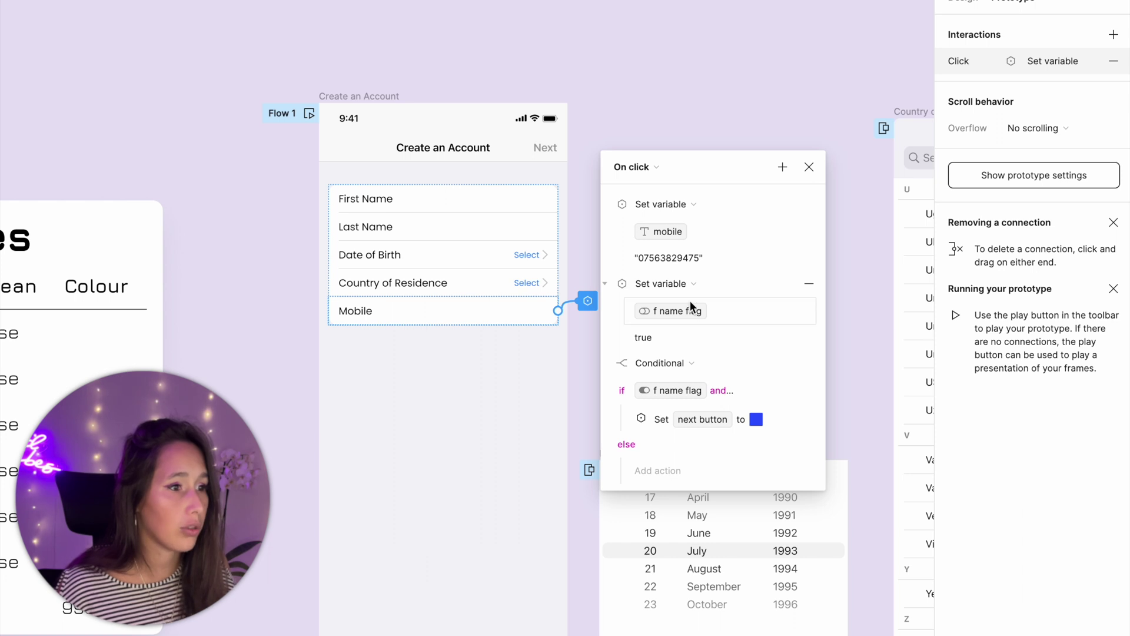
pyautogui.click(690, 307)
pyautogui.scroll(-1, 678, 571)
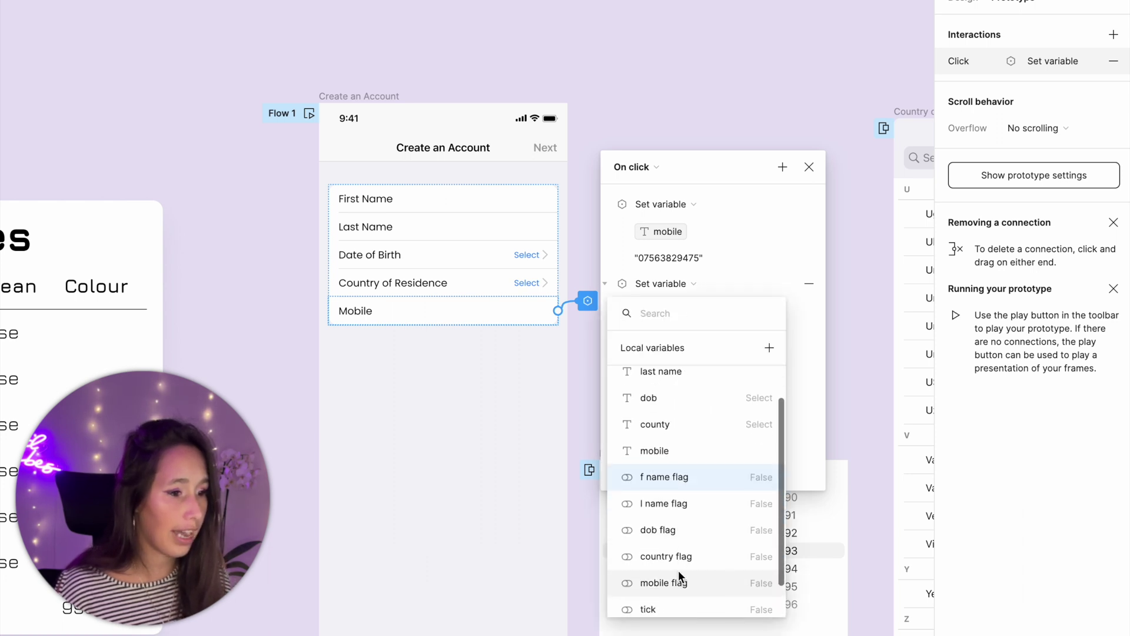
pyautogui.click(678, 572)
pyautogui.press('Return')
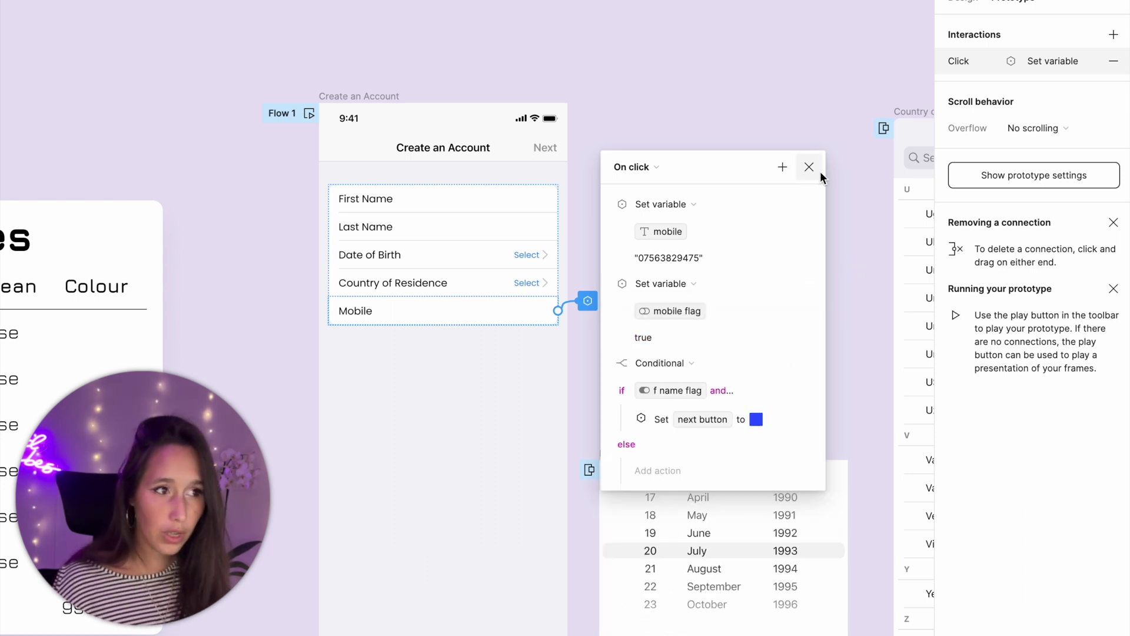
pyautogui.click(819, 171)
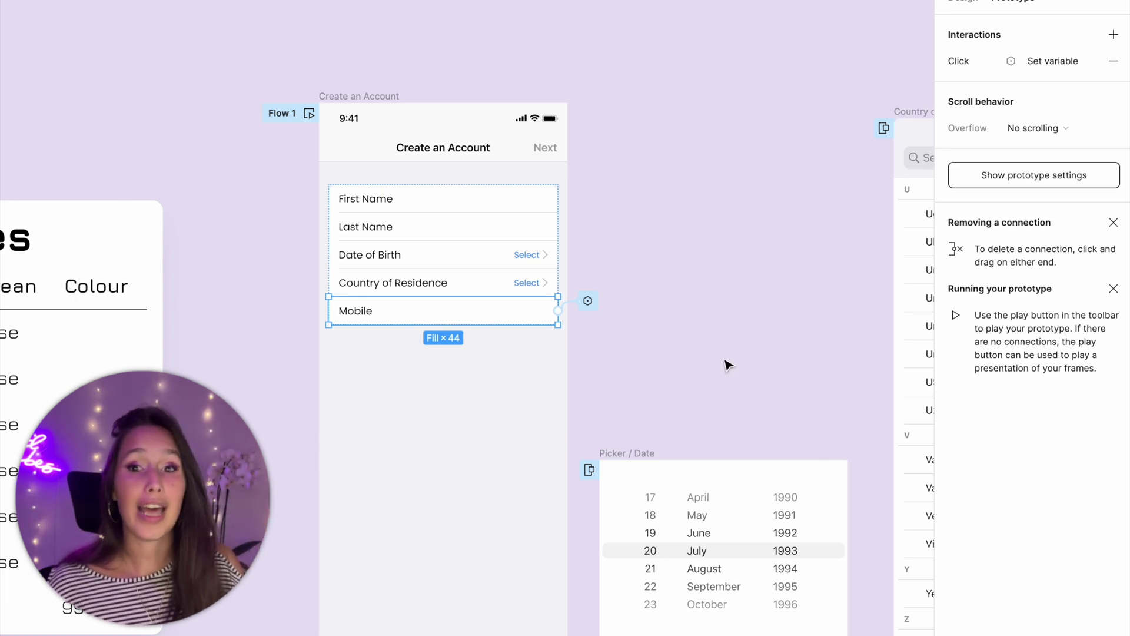
# - Give the Picker / Date frame a click interaction containing the pasted variable actions
pyautogui.hscroll(5, 727, 508)
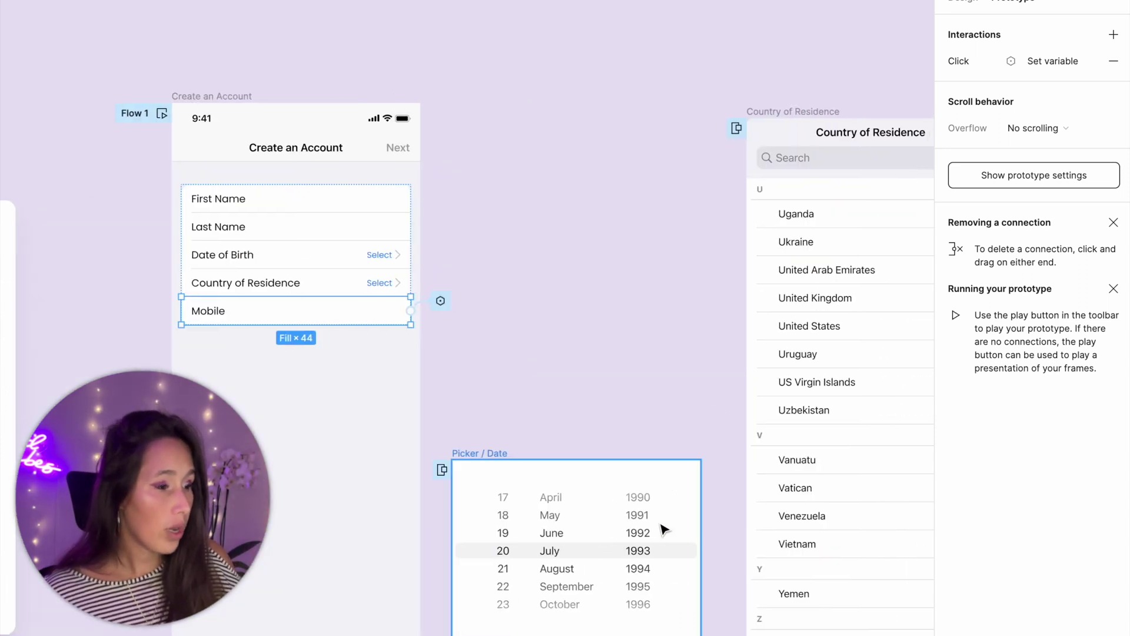
pyautogui.click(626, 538)
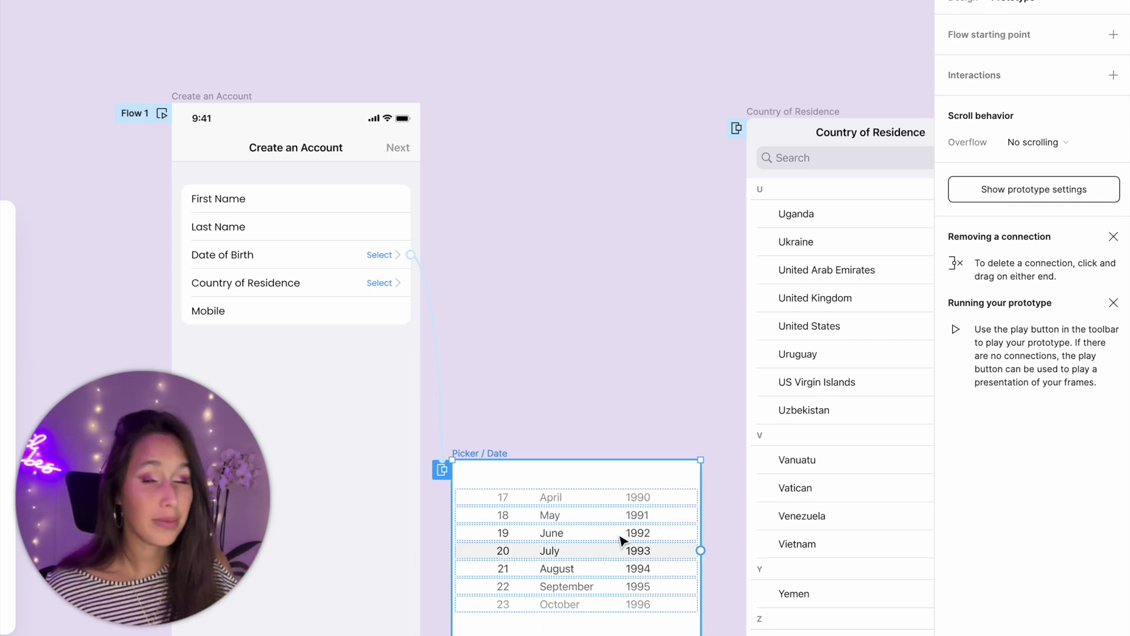
pyautogui.hscroll(-1, 621, 539)
pyautogui.hscroll(1, 622, 539)
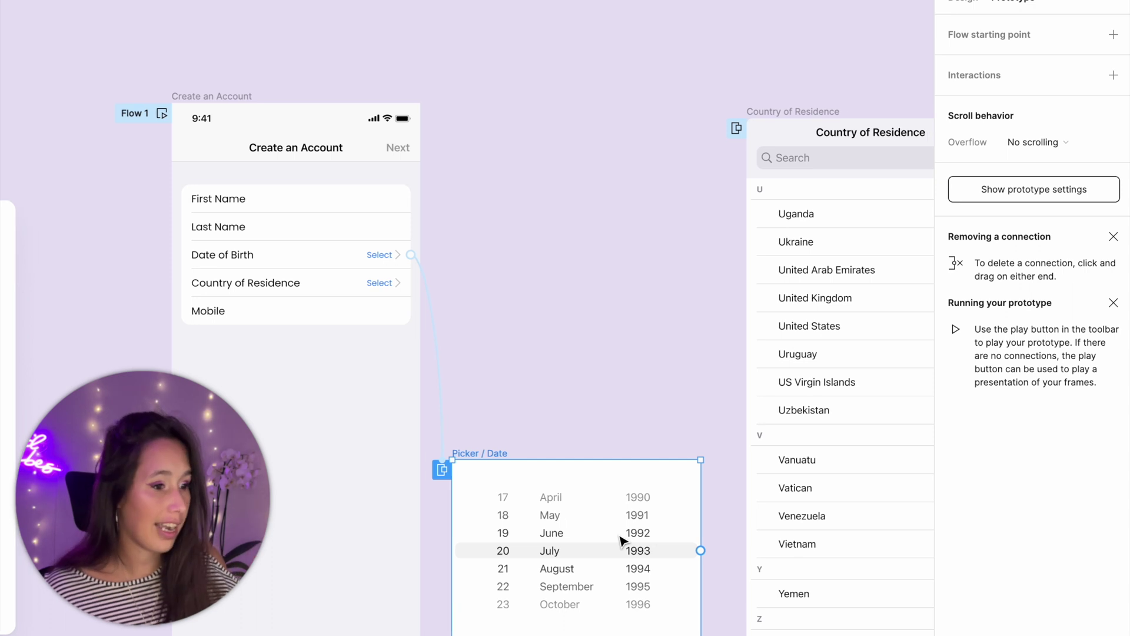
pyautogui.hscroll(1, 620, 539)
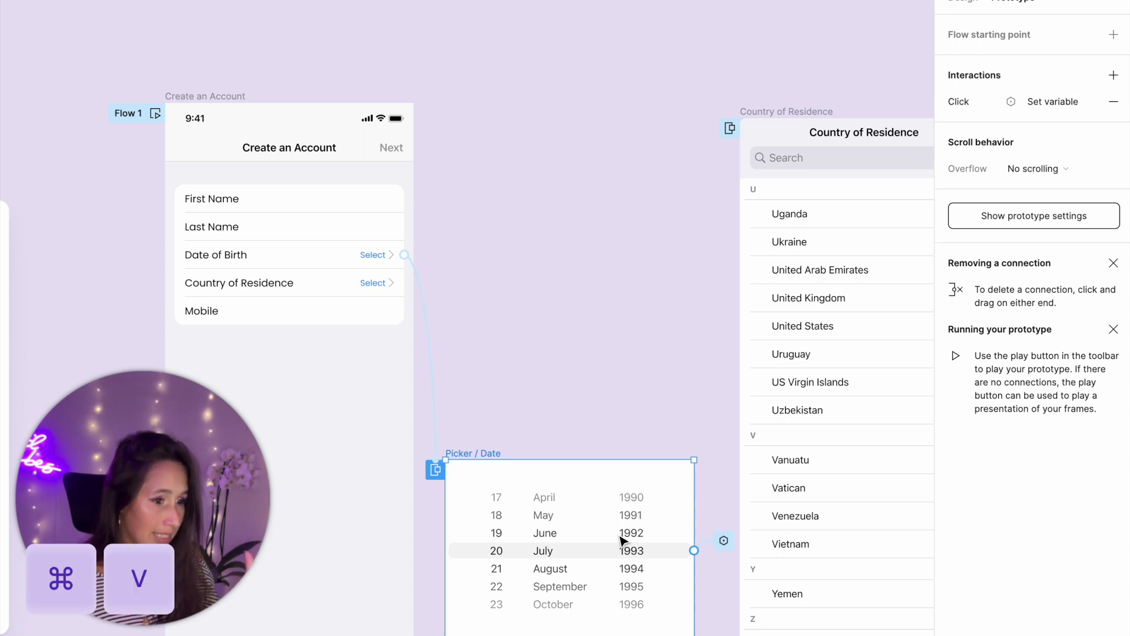
pyautogui.click(723, 540)
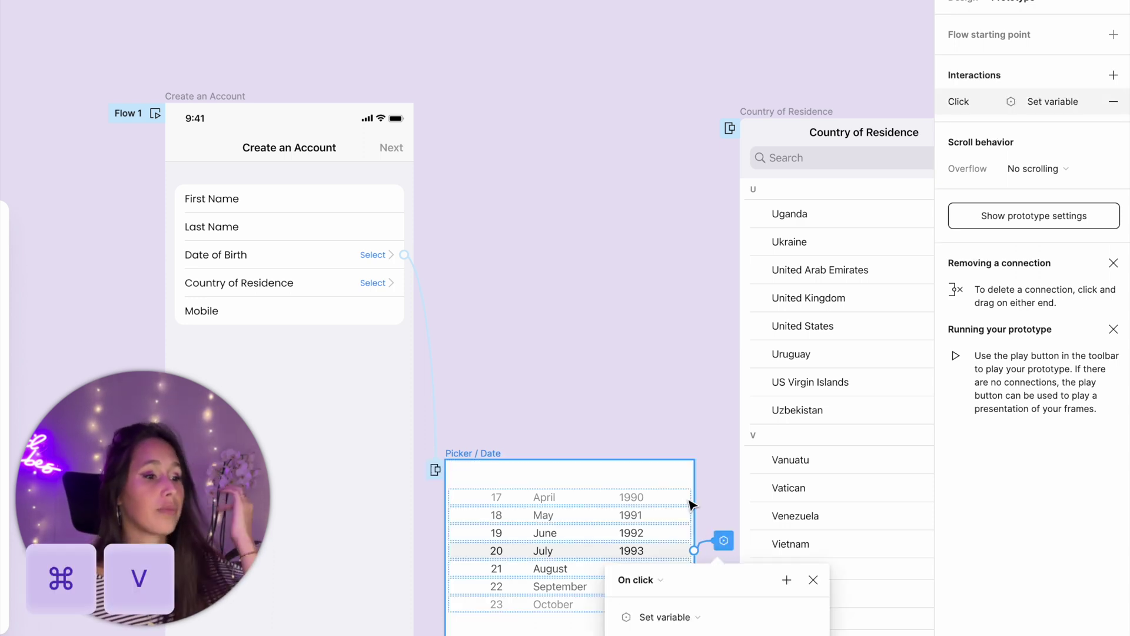
pyautogui.press('super+v')
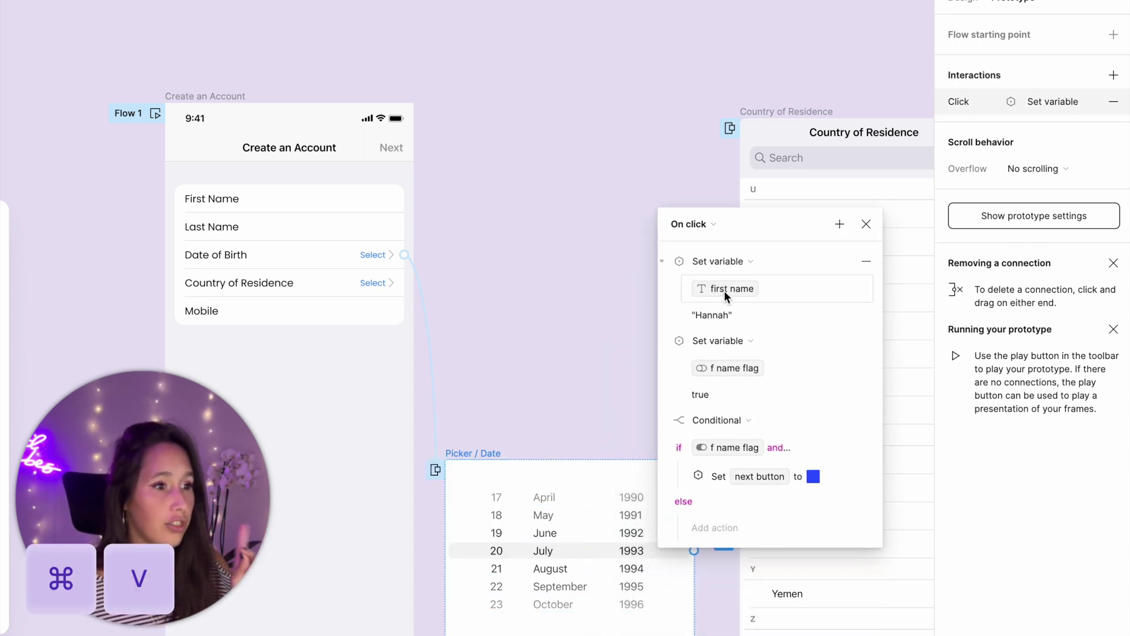
# - Change its actions to set dob to '20 July 1993' and 'dob flag' to true
pyautogui.click(725, 288)
pyautogui.scroll(-2, 726, 382)
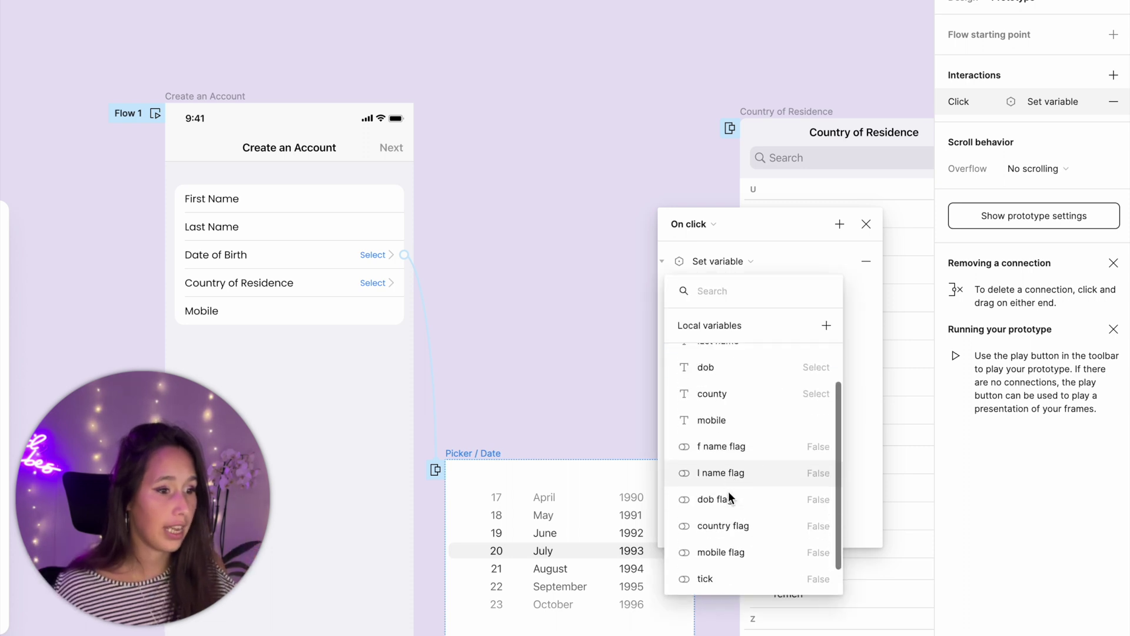
pyautogui.scroll(2, 732, 412)
pyautogui.click(733, 394)
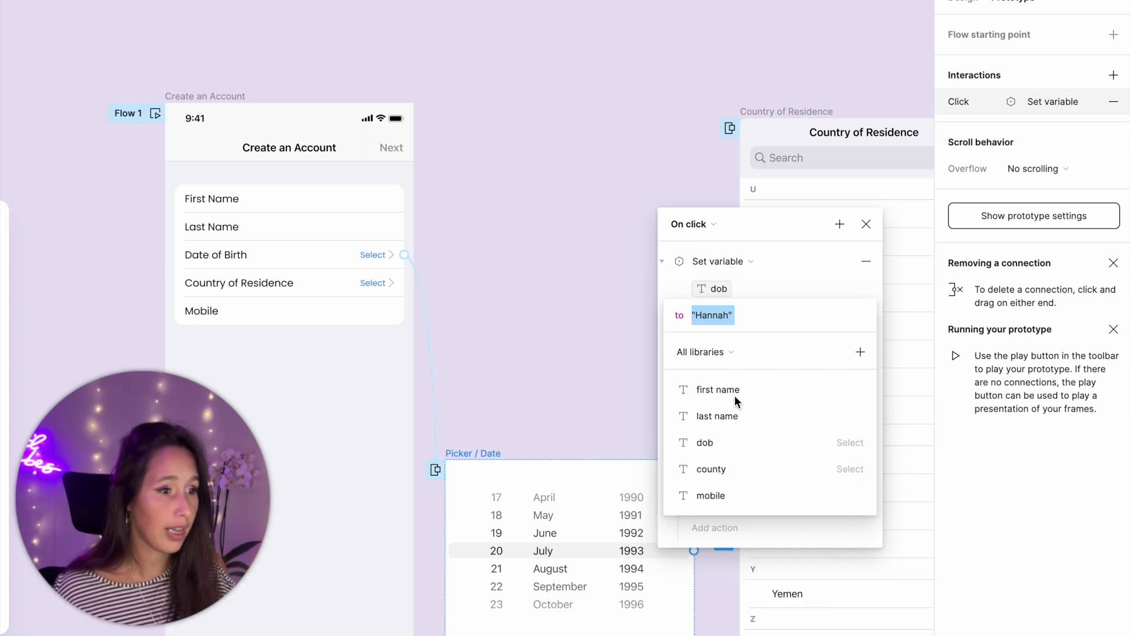
pyautogui.write('"20')
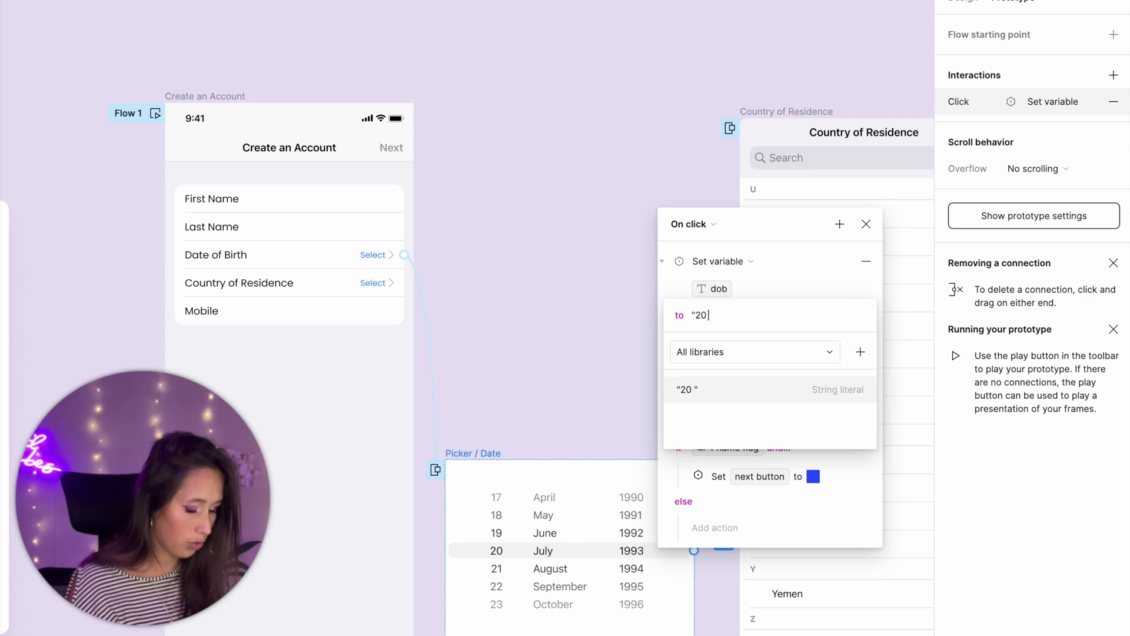
pyautogui.write(' July 1993')
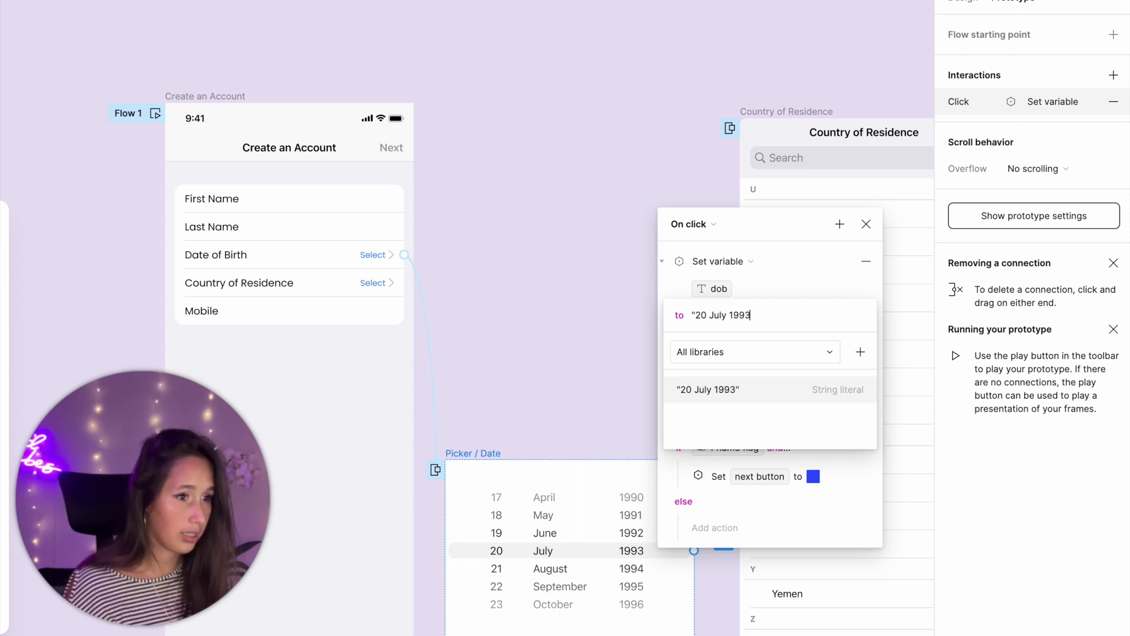
pyautogui.write('"')
pyautogui.press('Return')
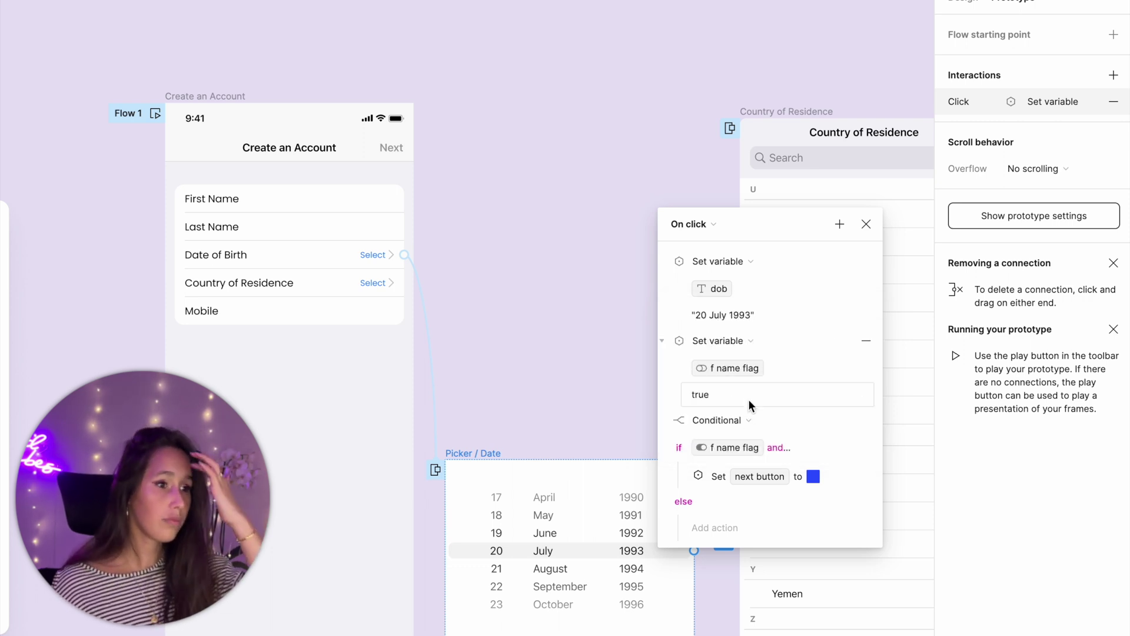
pyautogui.click(751, 367)
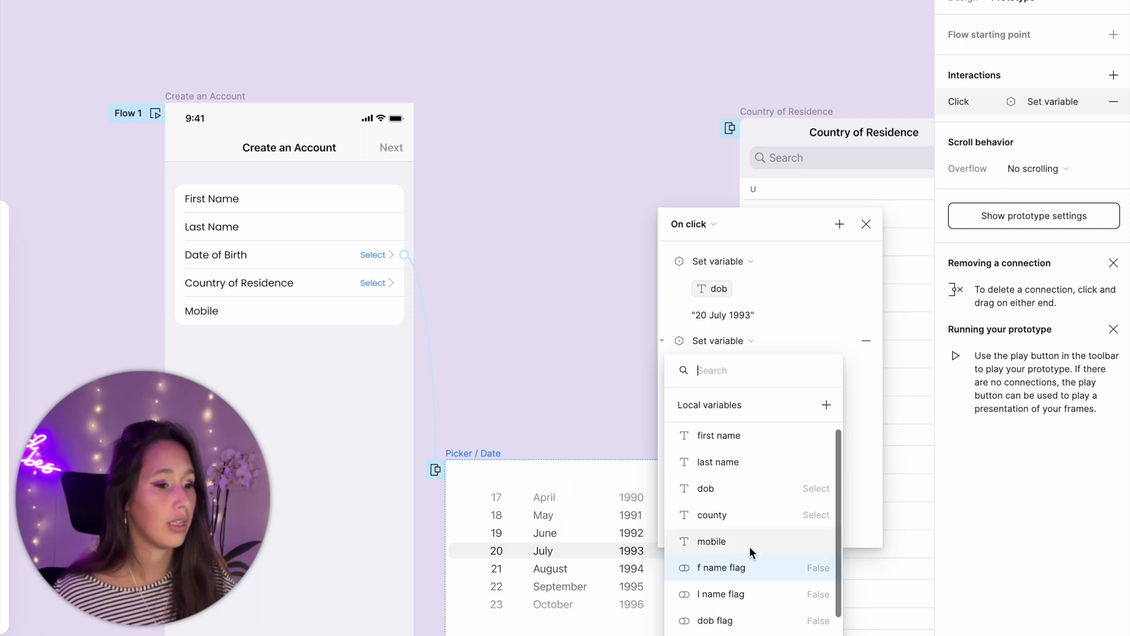
pyautogui.scroll(-1, 750, 546)
pyautogui.click(749, 582)
pyautogui.press('Return')
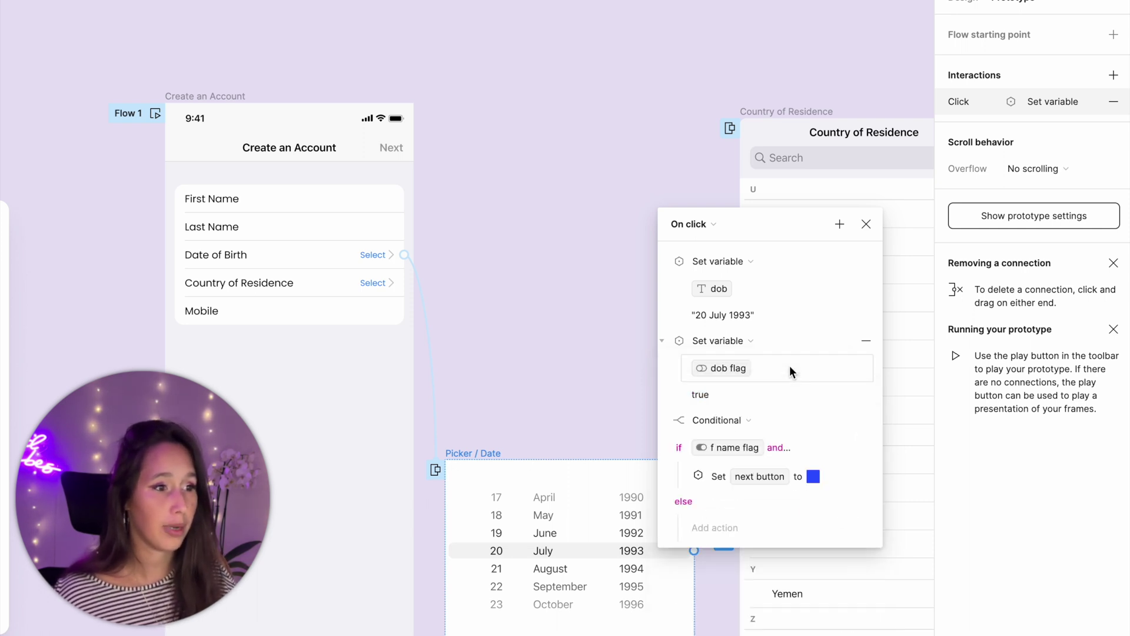
pyautogui.click(874, 227)
pyautogui.hscroll(5, 606, 270)
pyautogui.scroll(-1, 605, 271)
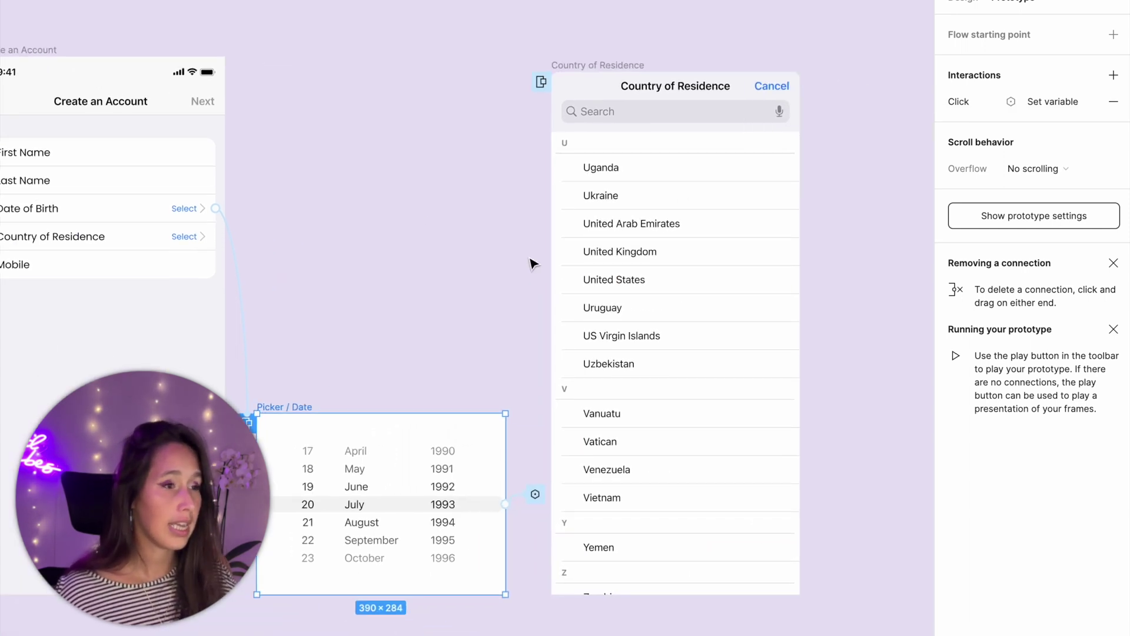
# - Paste the click interaction onto the Country list, setting county to 'United Kingdom' and country flag true
pyautogui.click(670, 312)
pyautogui.hotkey('ctrl', 'v')
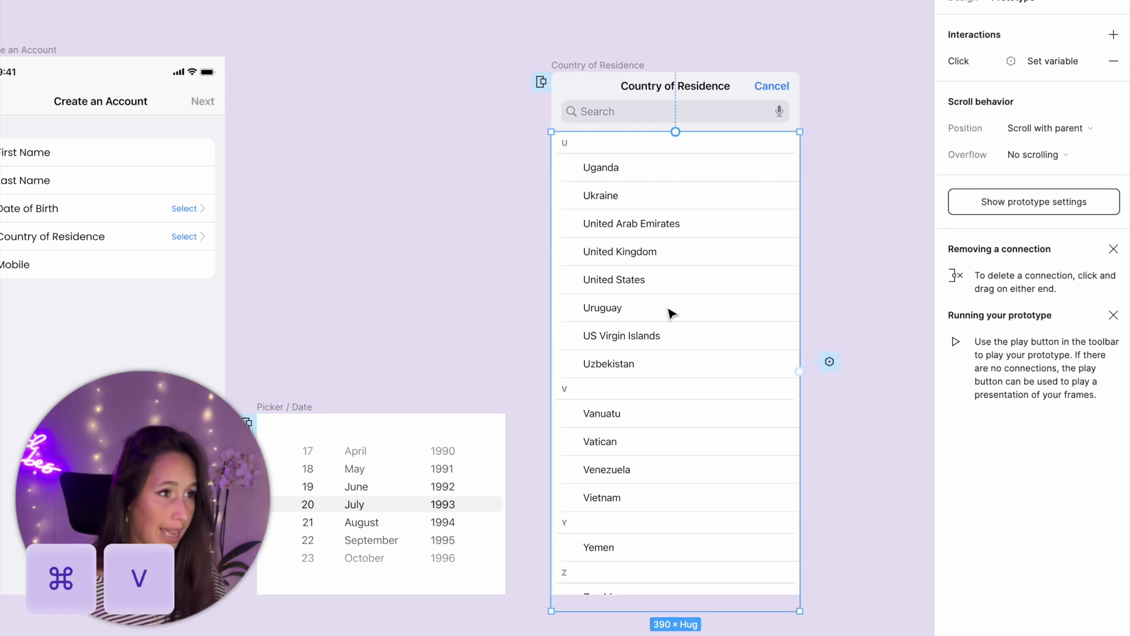
pyautogui.click(831, 367)
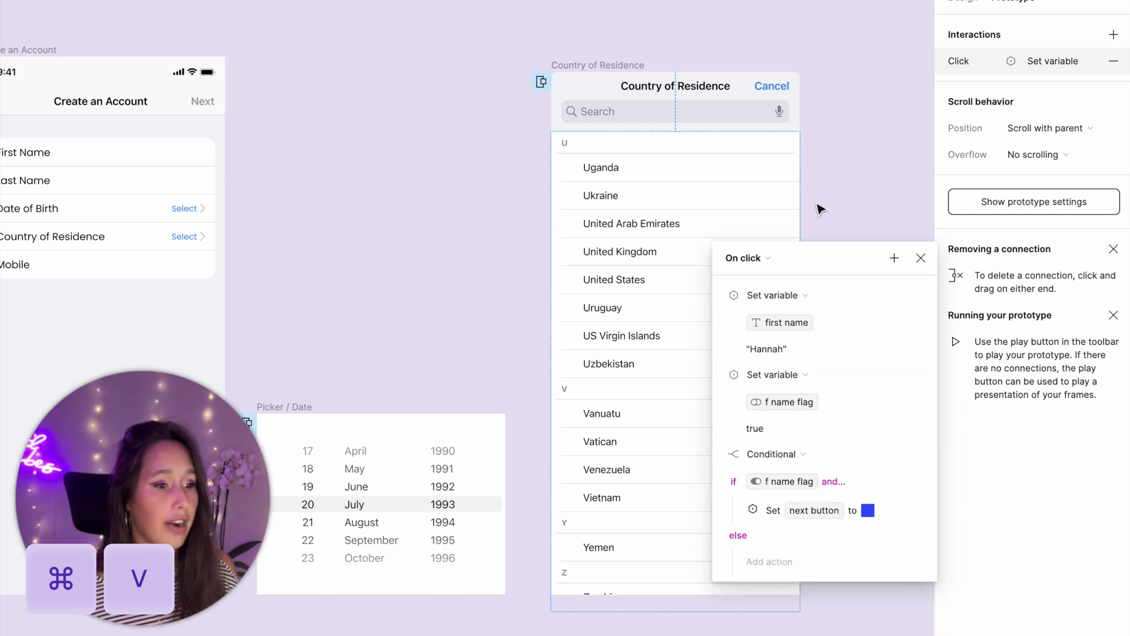
pyautogui.click(837, 222)
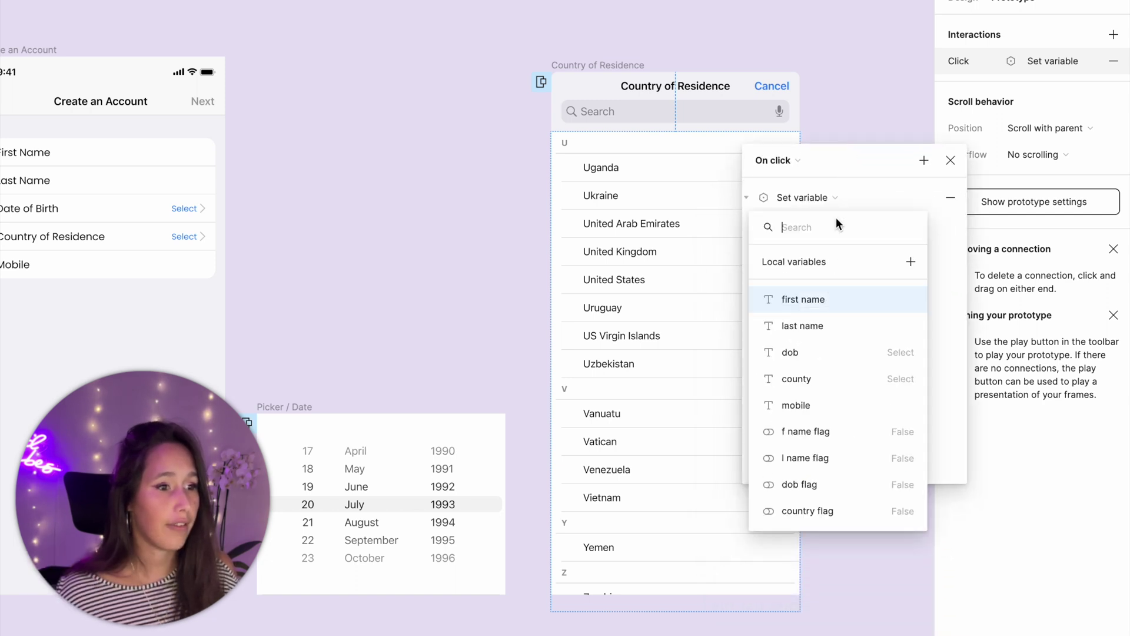
pyautogui.click(807, 378)
pyautogui.write('"')
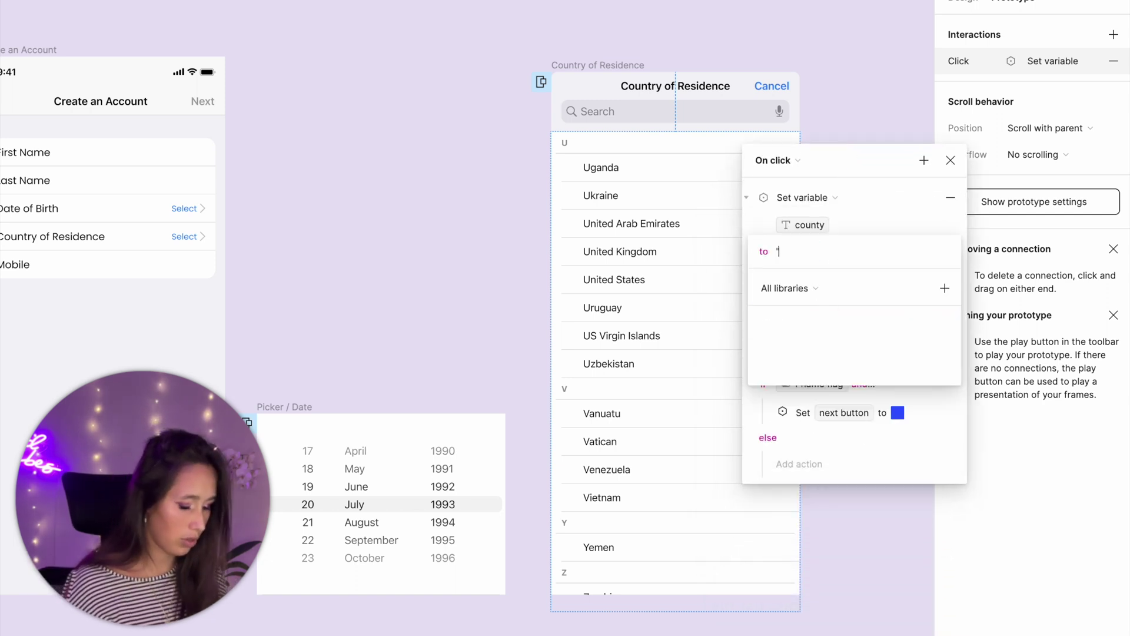
pyautogui.write('United Kingd')
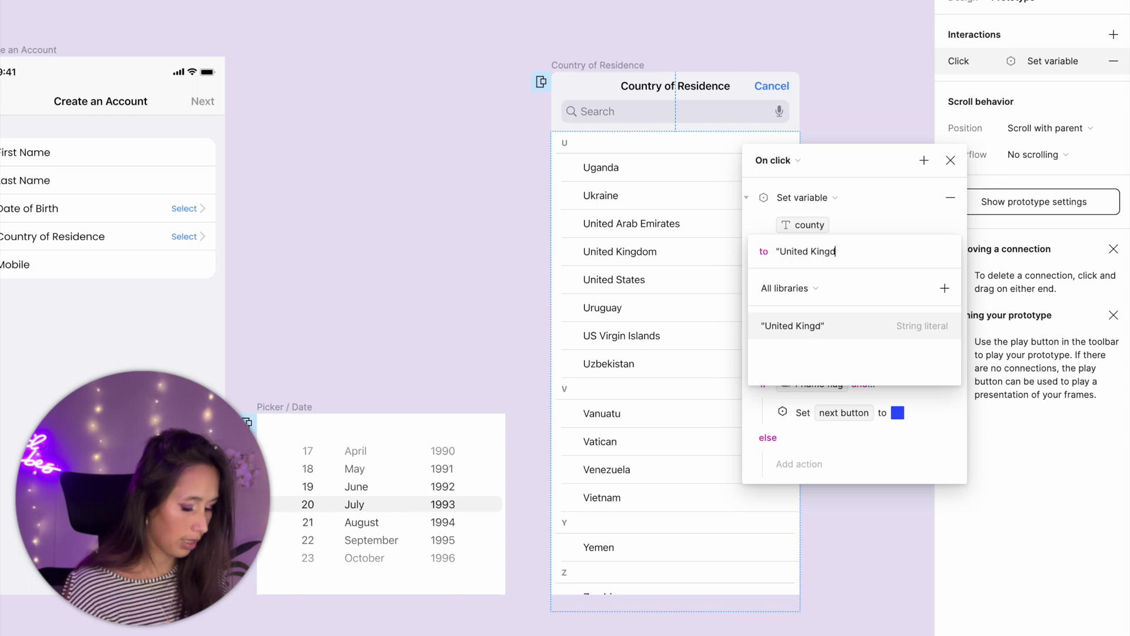
pyautogui.write('om"')
pyautogui.press('Home')
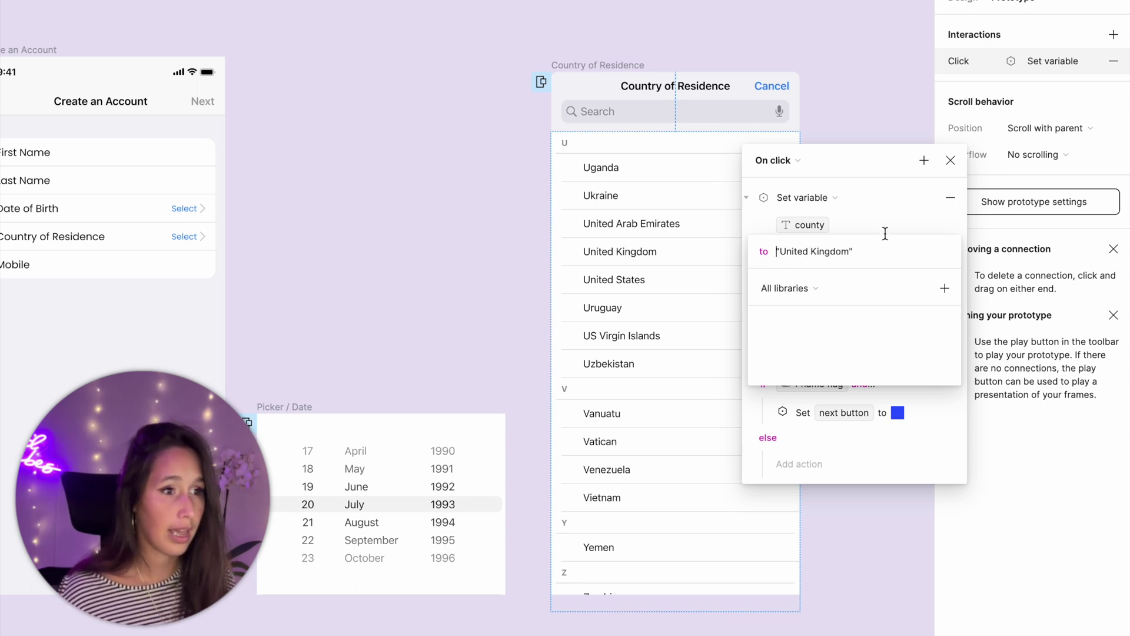
pyautogui.click(891, 229)
pyautogui.click(839, 302)
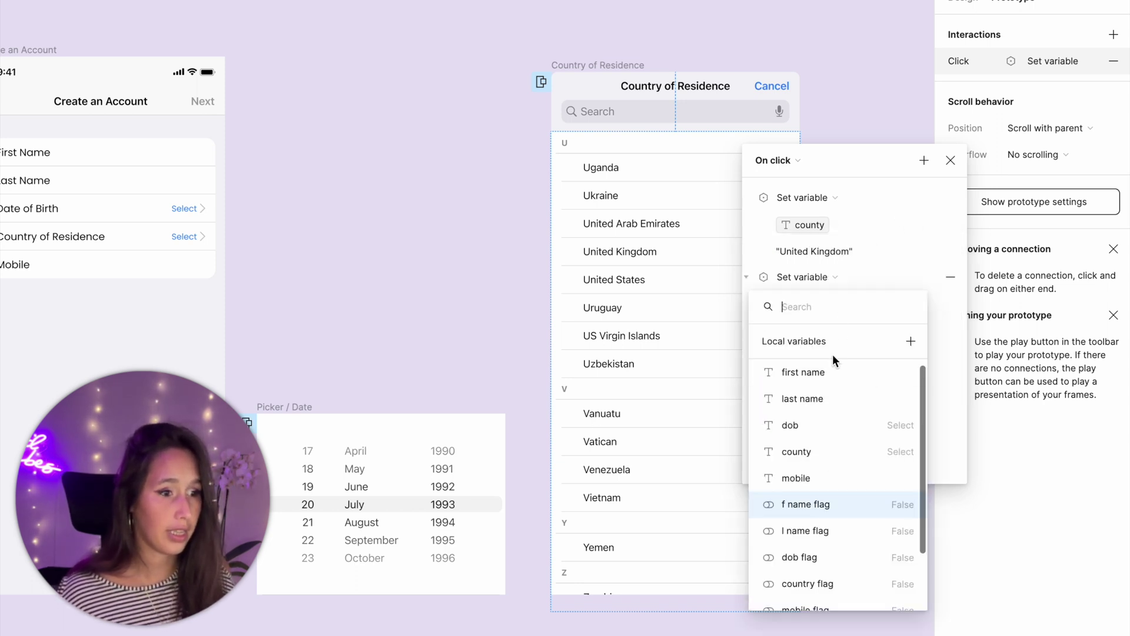
pyautogui.scroll(-1, 825, 465)
pyautogui.click(817, 547)
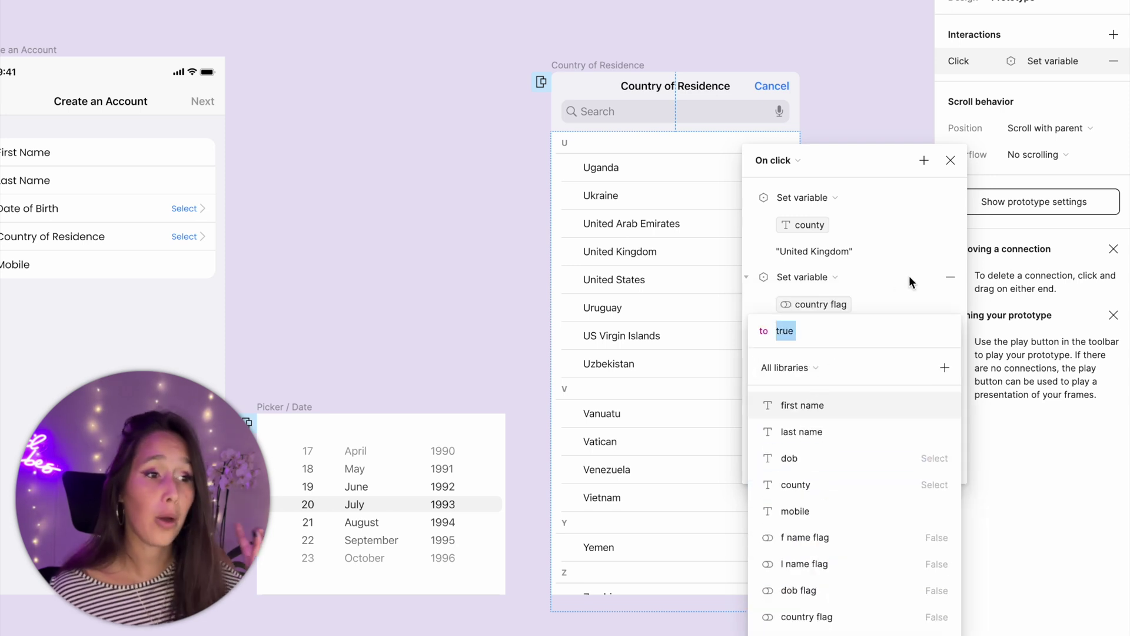
pyautogui.click(931, 279)
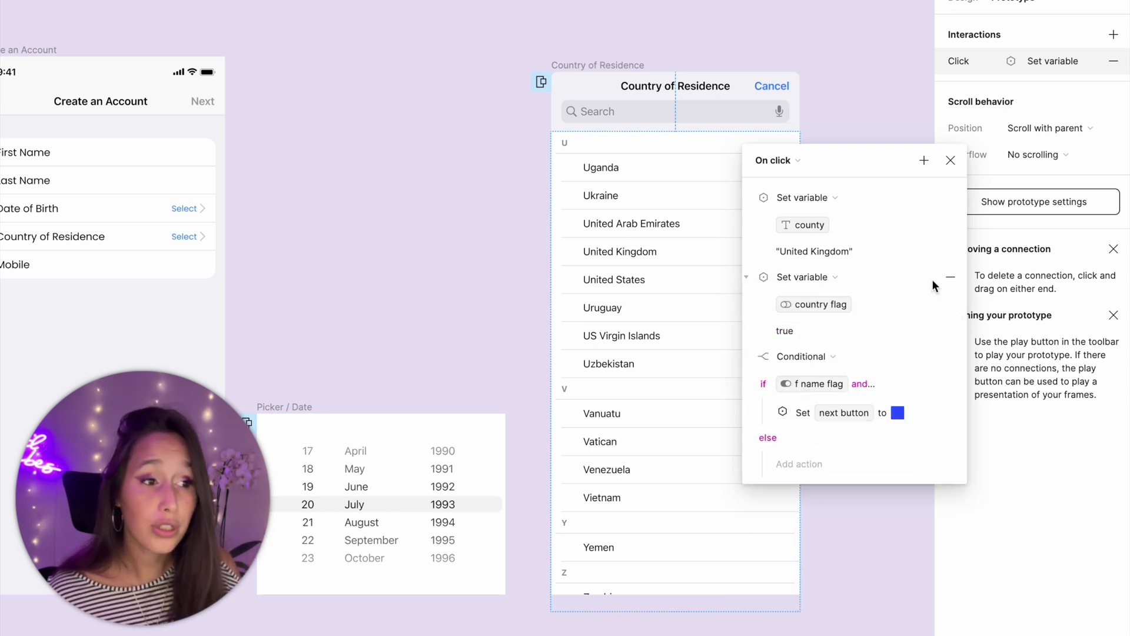
# - Add a Set variable action making 'tick' true and move it above the Conditional
pyautogui.click(928, 161)
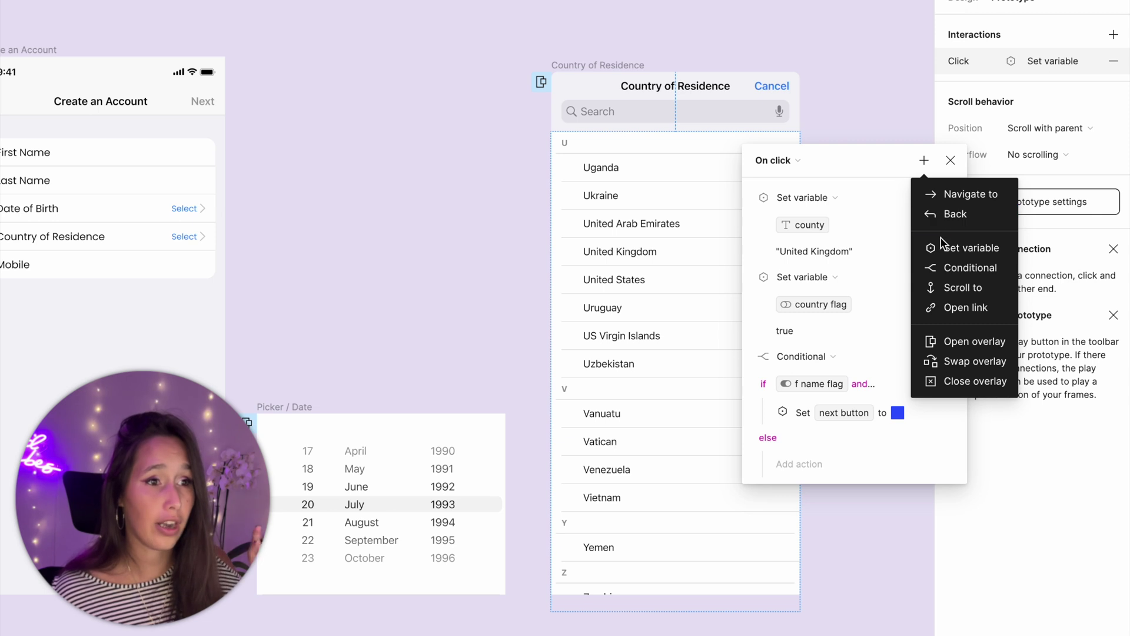
pyautogui.click(942, 247)
pyautogui.scroll(-4, 851, 582)
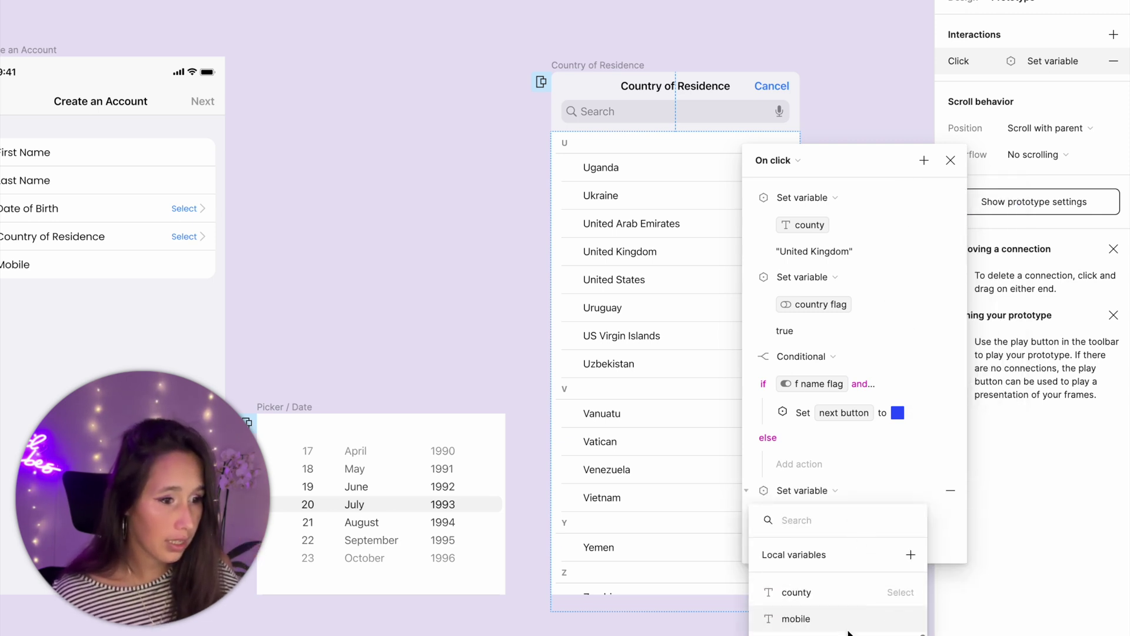
pyautogui.write('tick')
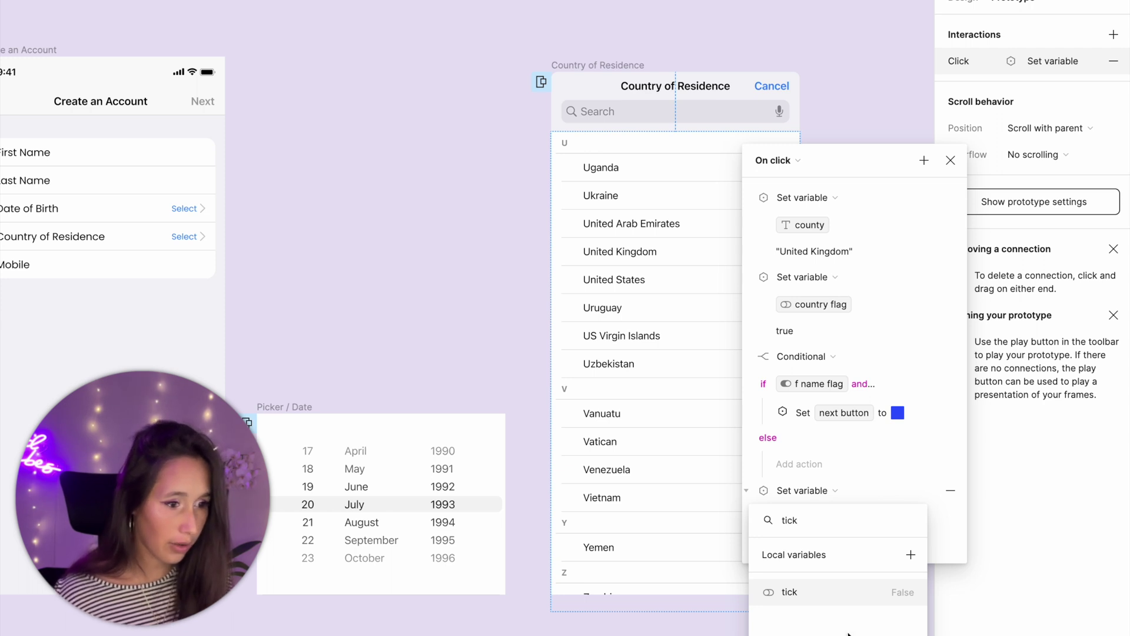
pyautogui.click(836, 592)
pyautogui.write('true')
pyautogui.press('Return')
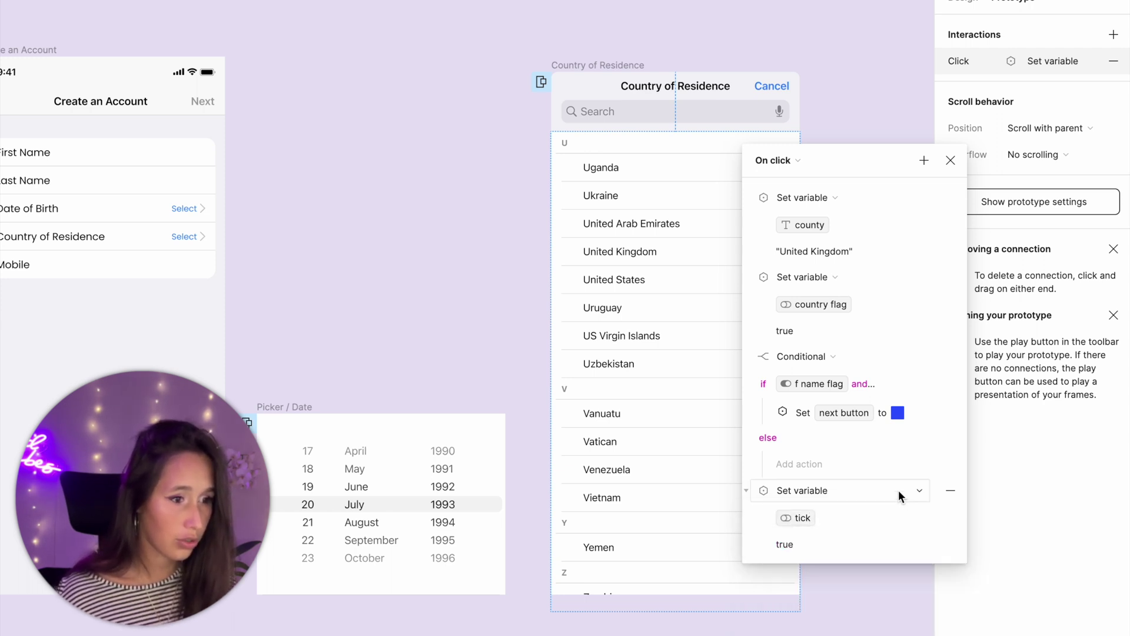
pyautogui.click(765, 491)
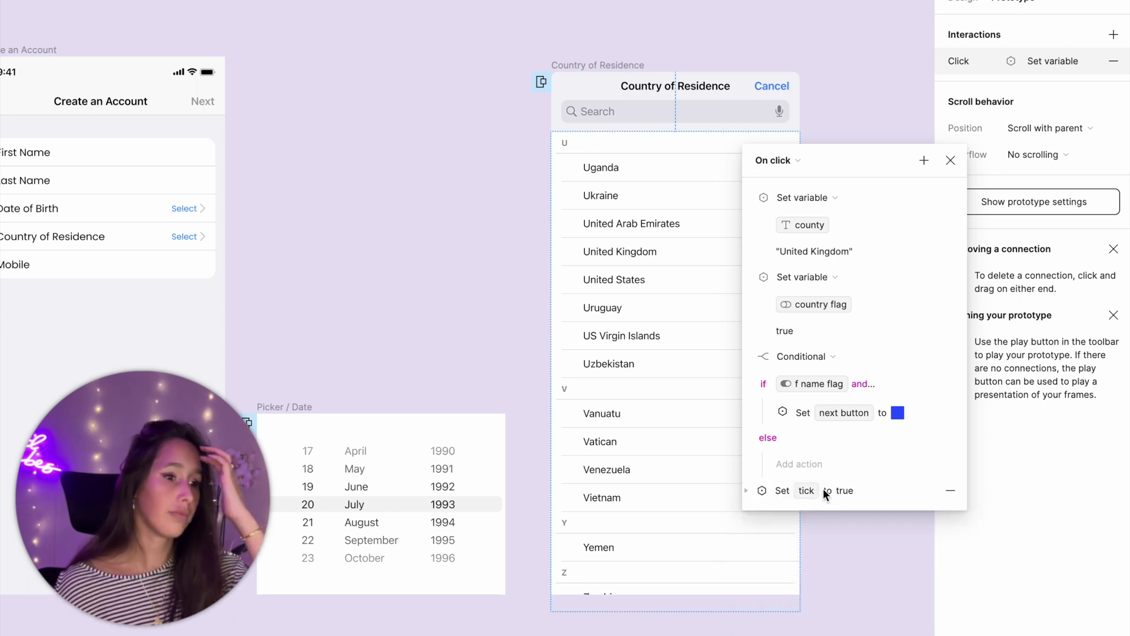
pyautogui.moveTo(832, 489); pyautogui.dragTo(859, 343)
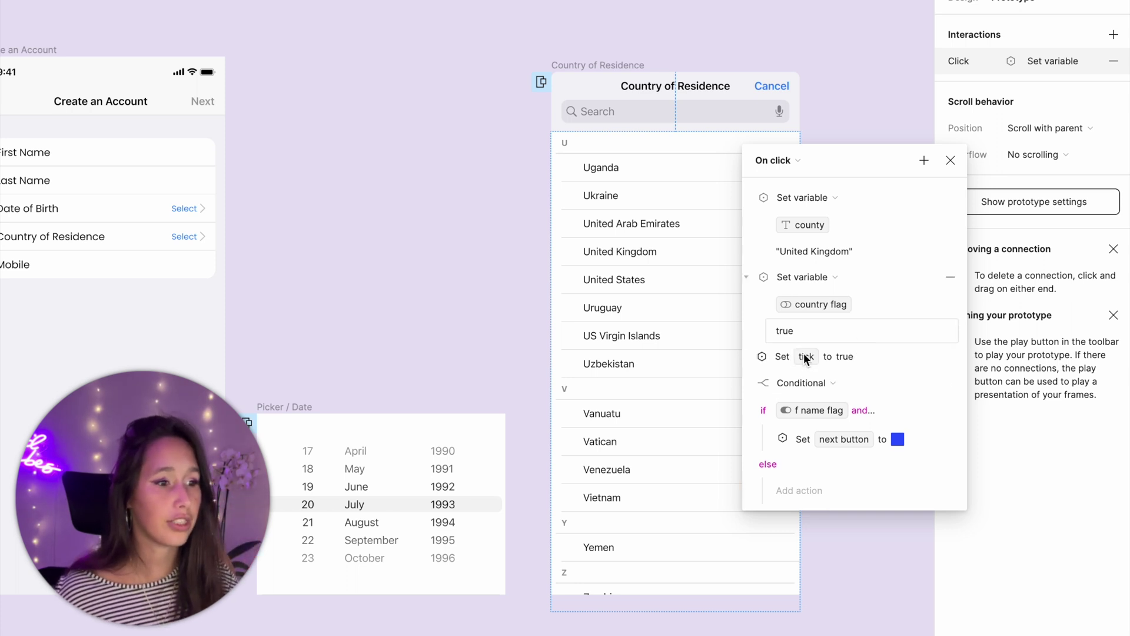
pyautogui.click(759, 384)
pyautogui.click(684, 275)
pyautogui.click(685, 275)
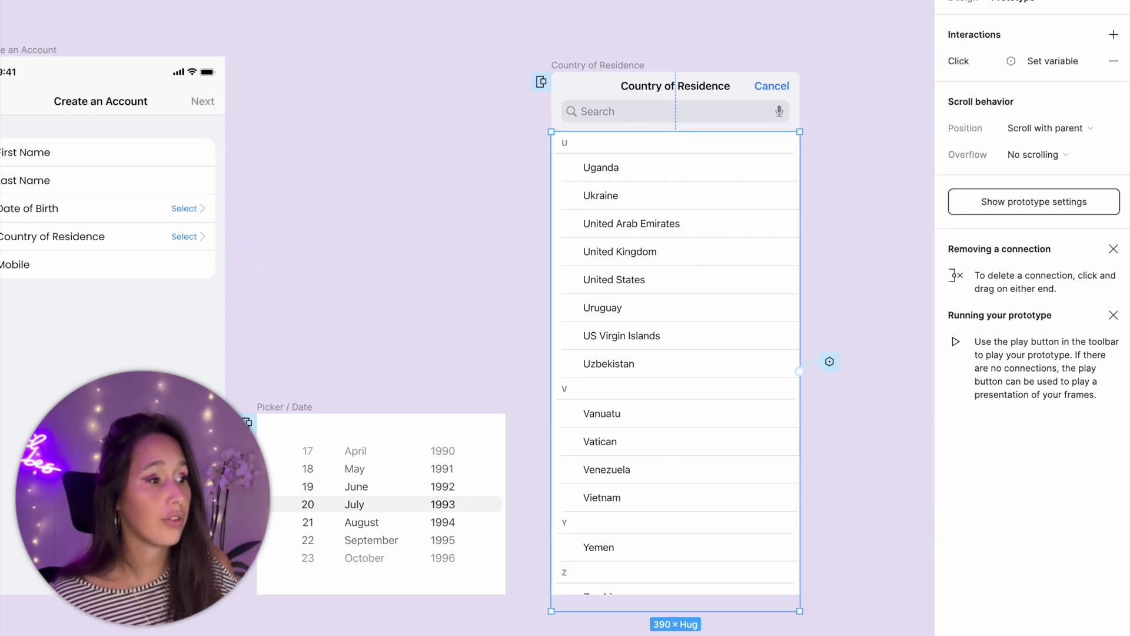
# - Add a Close overlay action to the date picker's click interaction
pyautogui.click(273, 477)
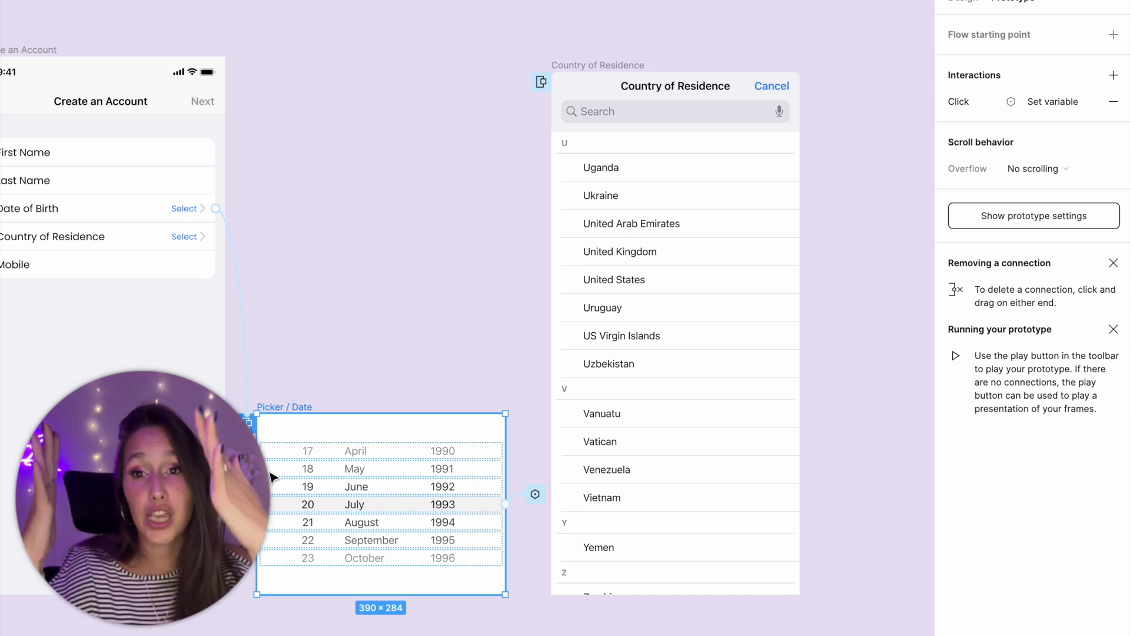
pyautogui.click(535, 494)
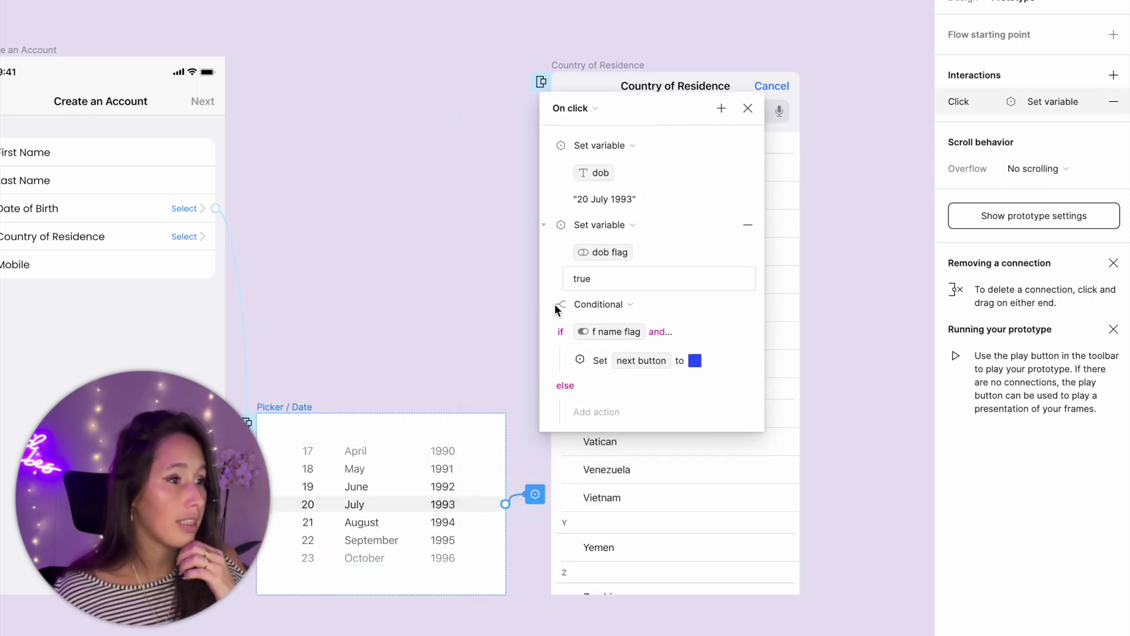
pyautogui.click(555, 303)
pyautogui.click(721, 109)
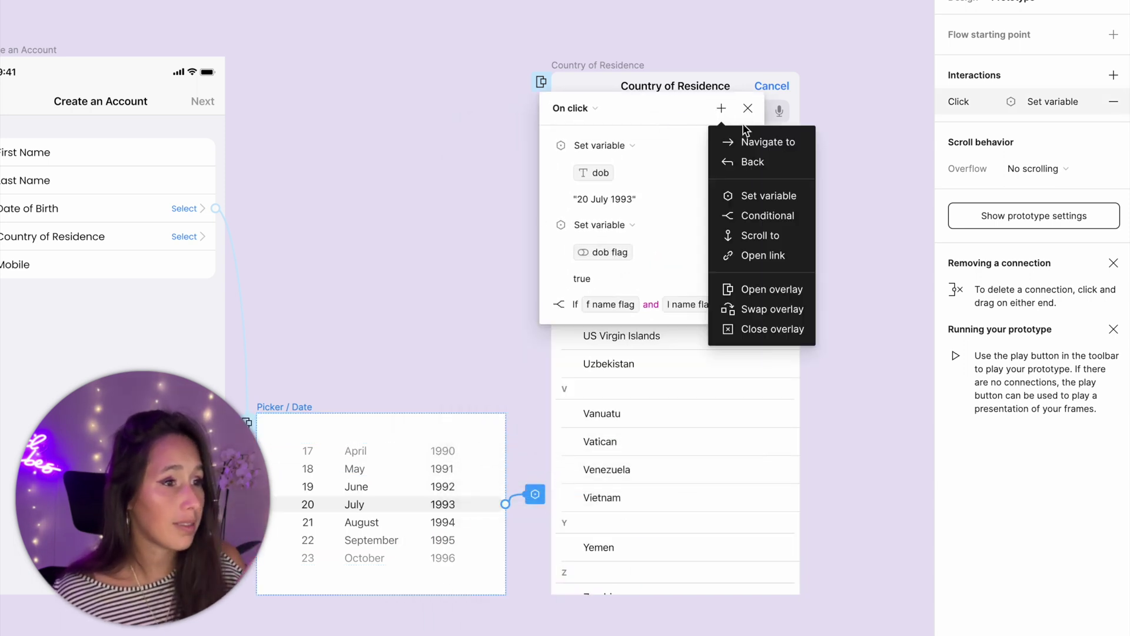
pyautogui.click(778, 330)
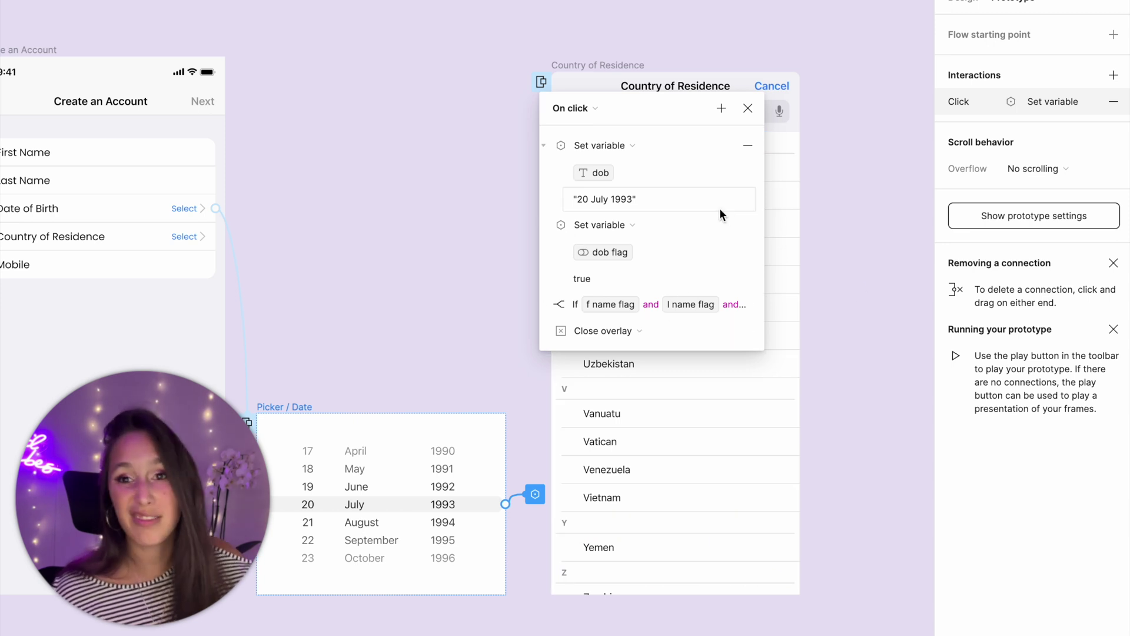
# - Add a Close overlay action to the Country of Residence list's click interaction
pyautogui.click(765, 179)
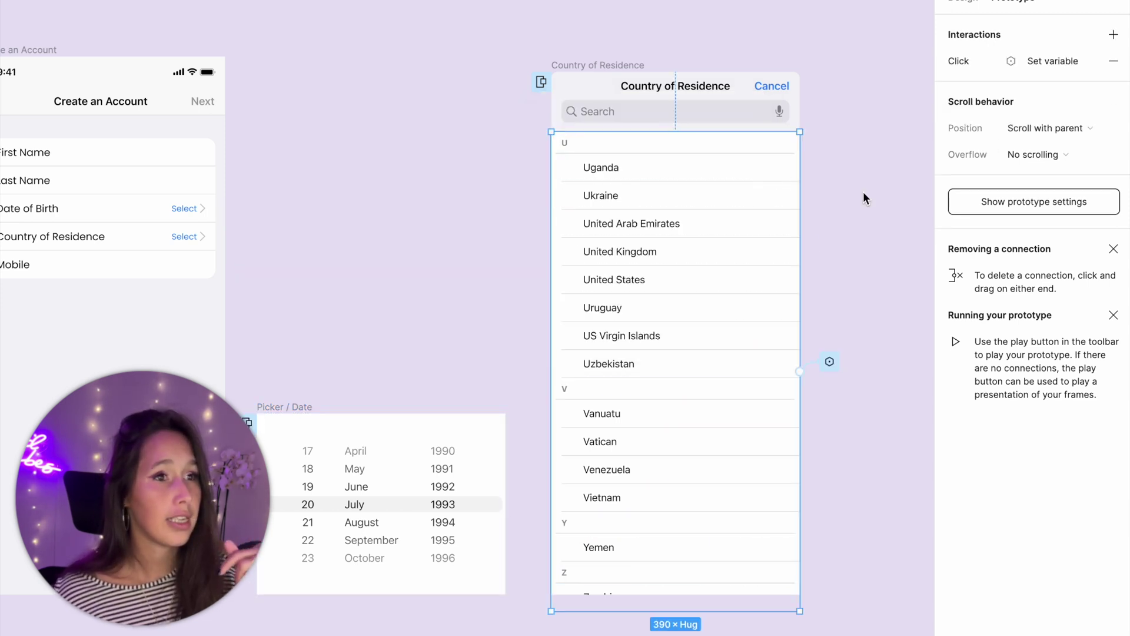
pyautogui.click(829, 361)
pyautogui.click(888, 393)
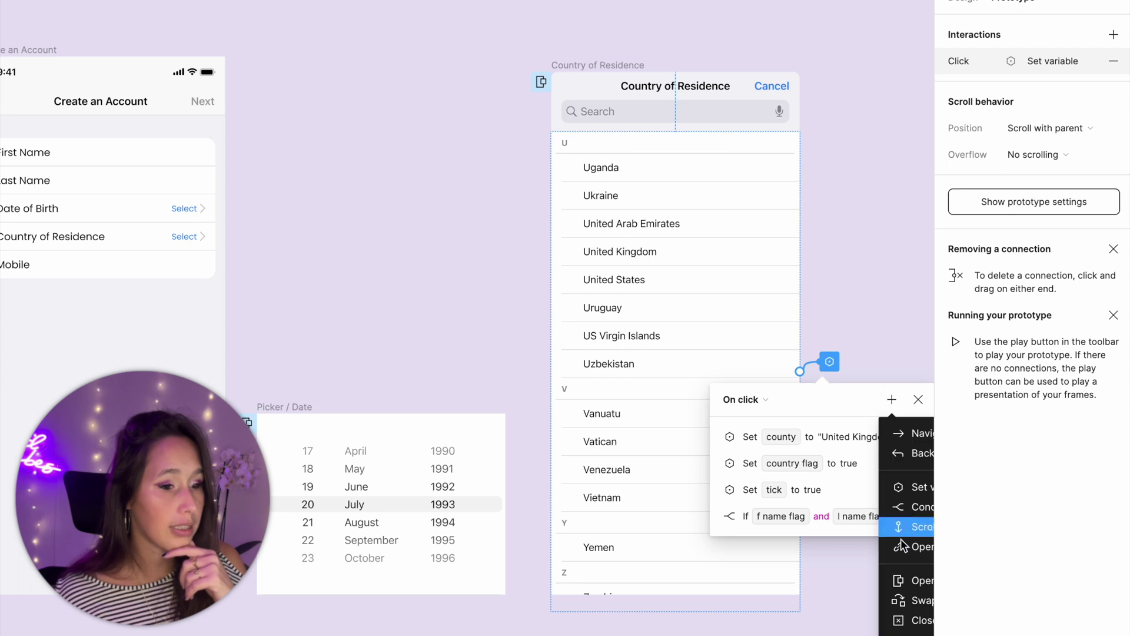
pyautogui.click(912, 621)
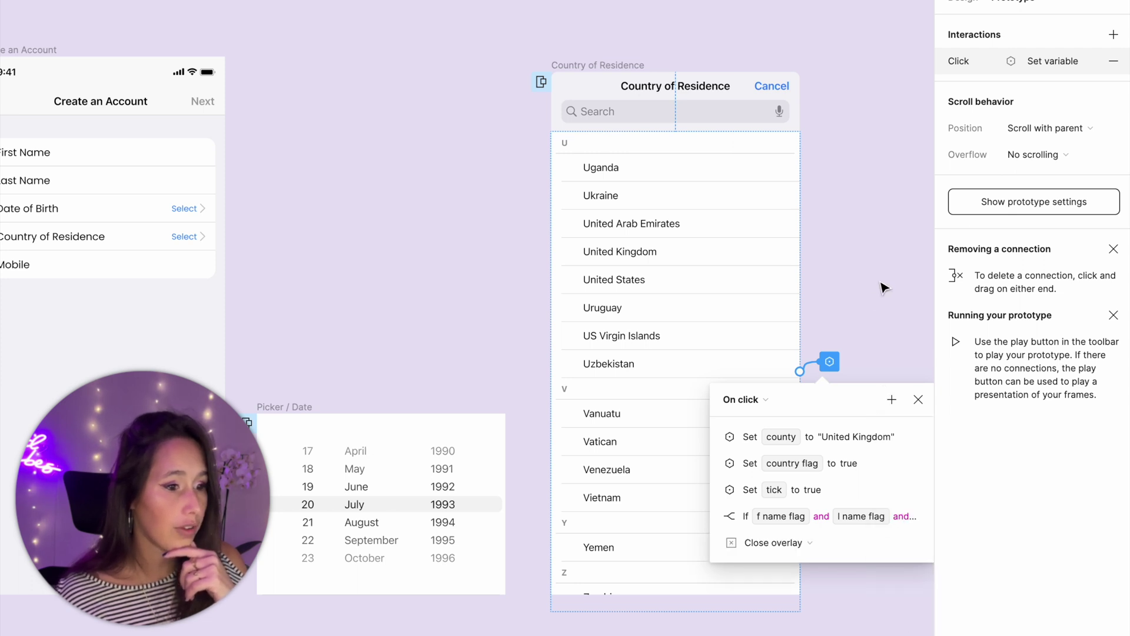
pyautogui.click(884, 286)
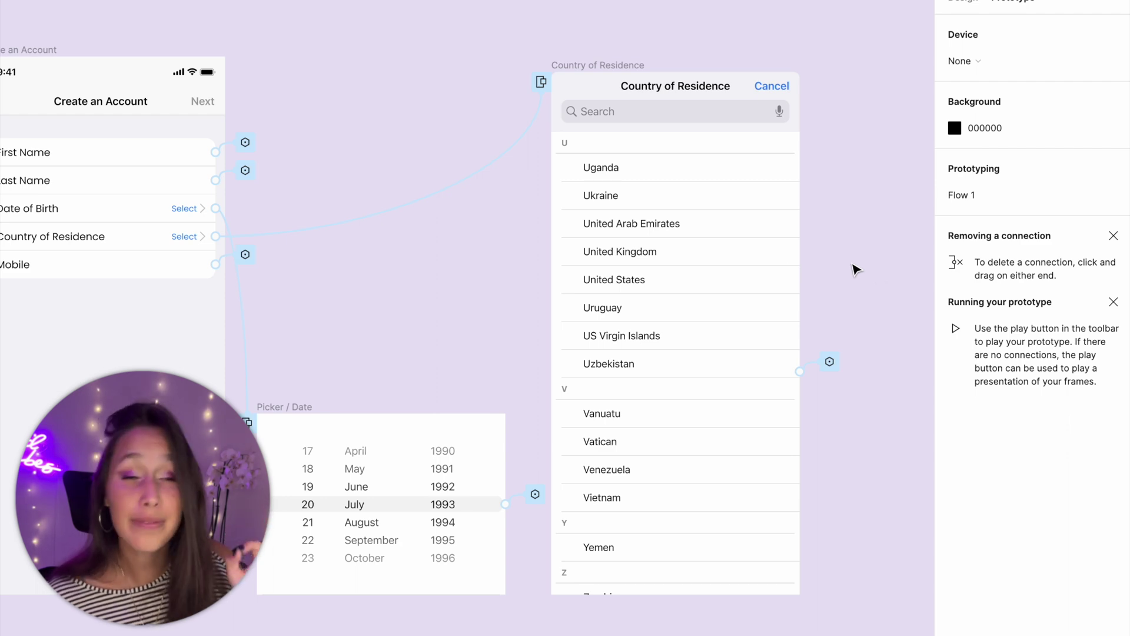
# - Open a prototype preview of the Create an Account screen
pyautogui.moveTo(353, 217); pyautogui.dragTo(802, 243)
pyautogui.click(469, 76)
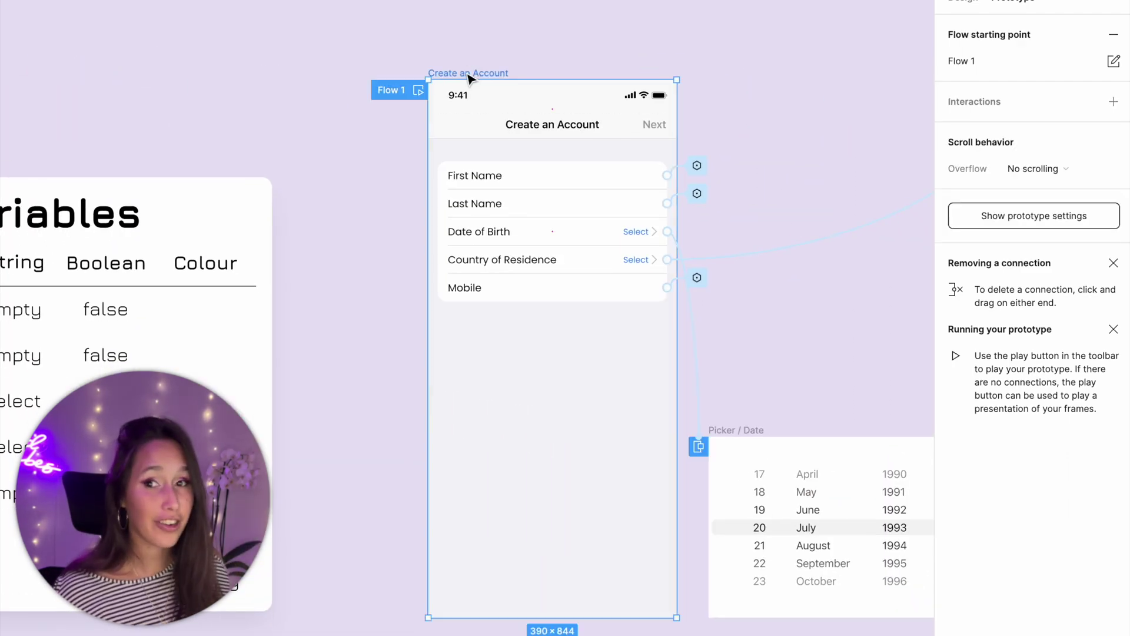
pyautogui.hotkey('shift', 'space')
pyautogui.moveTo(83, 24); pyautogui.dragTo(479, 44)
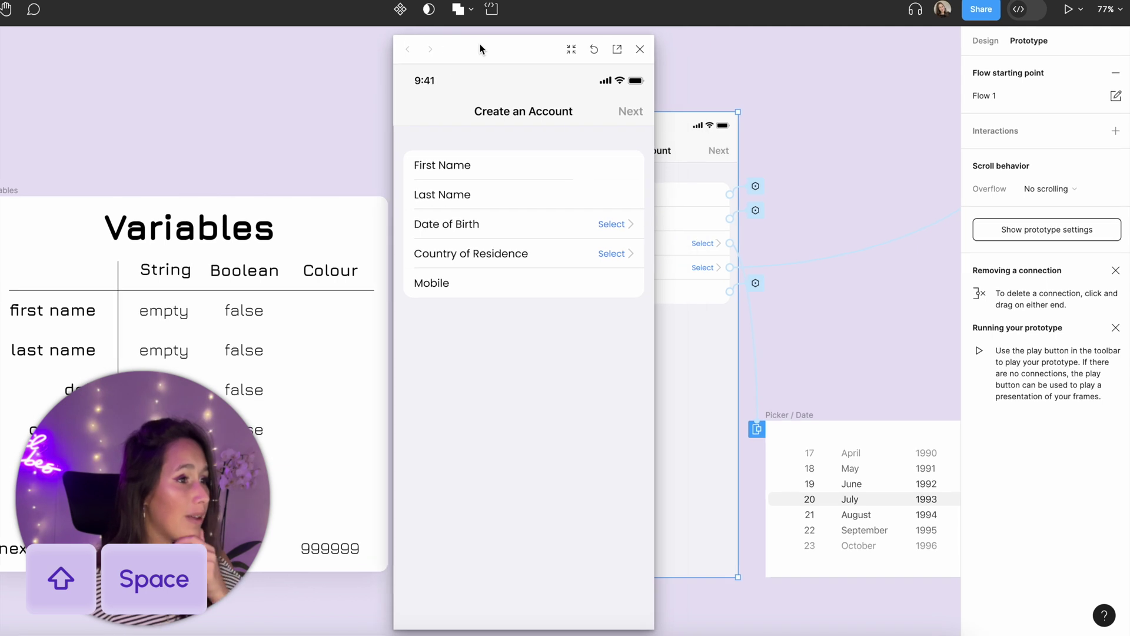
# - Fill in first name, mobile, date of birth and United Kingdom as country in the preview
pyautogui.click(588, 167)
pyautogui.click(588, 293)
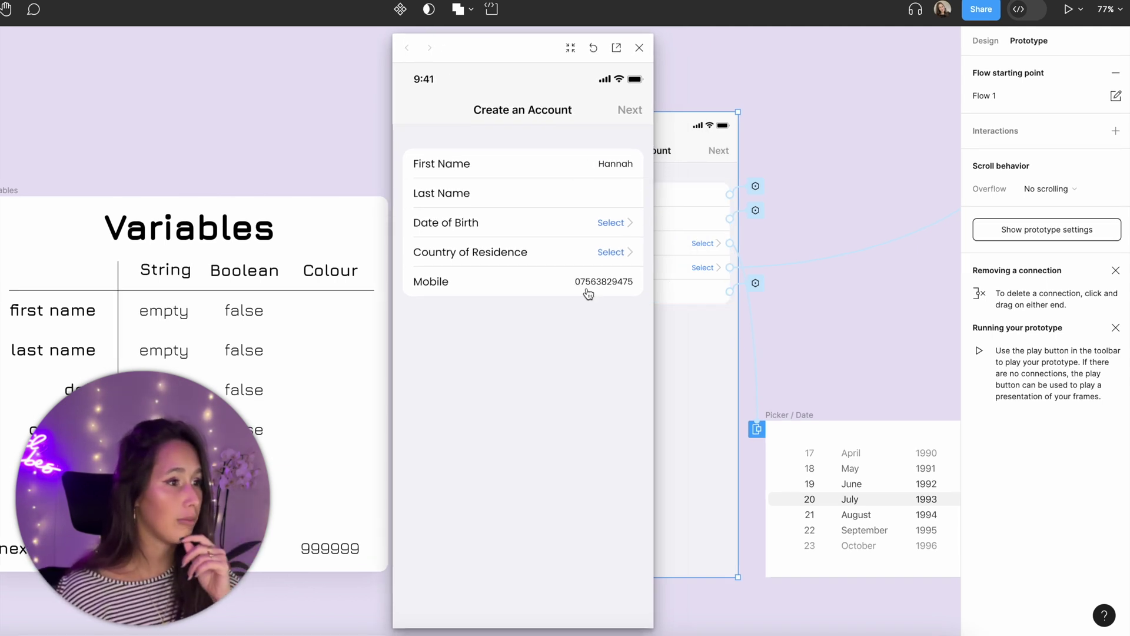
pyautogui.click(595, 225)
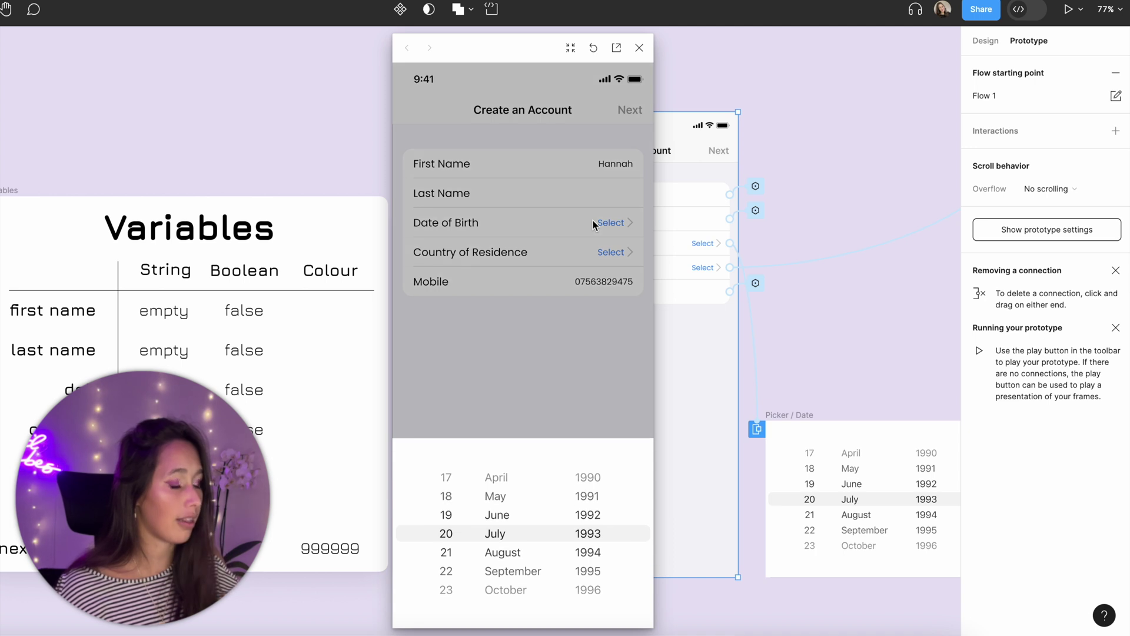
pyautogui.click(522, 499)
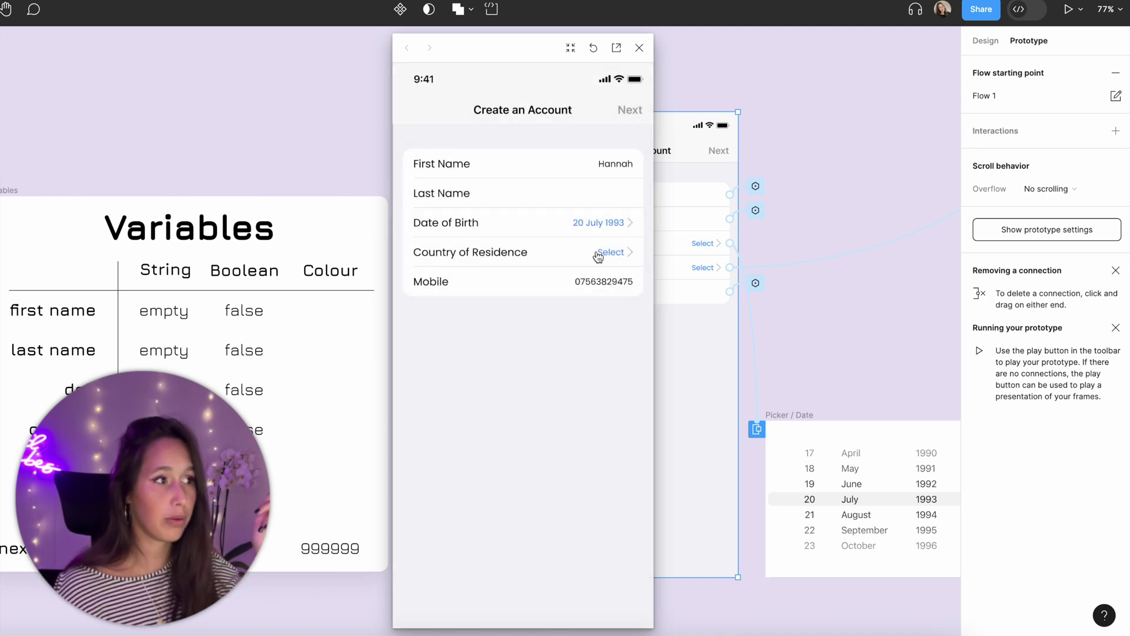
pyautogui.click(607, 256)
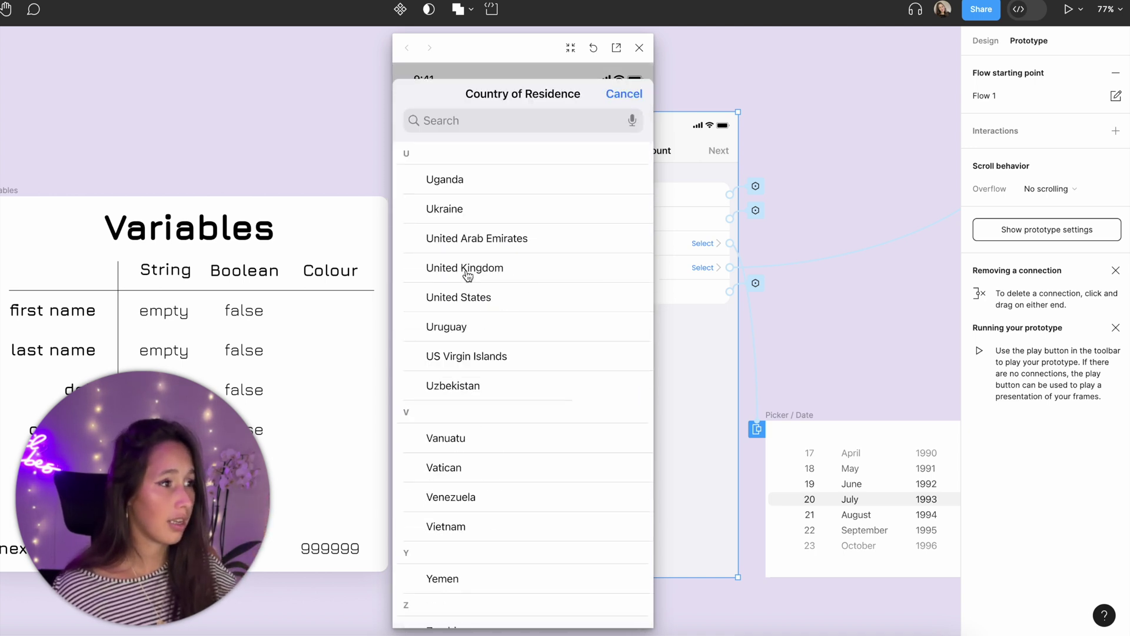
pyautogui.click(468, 270)
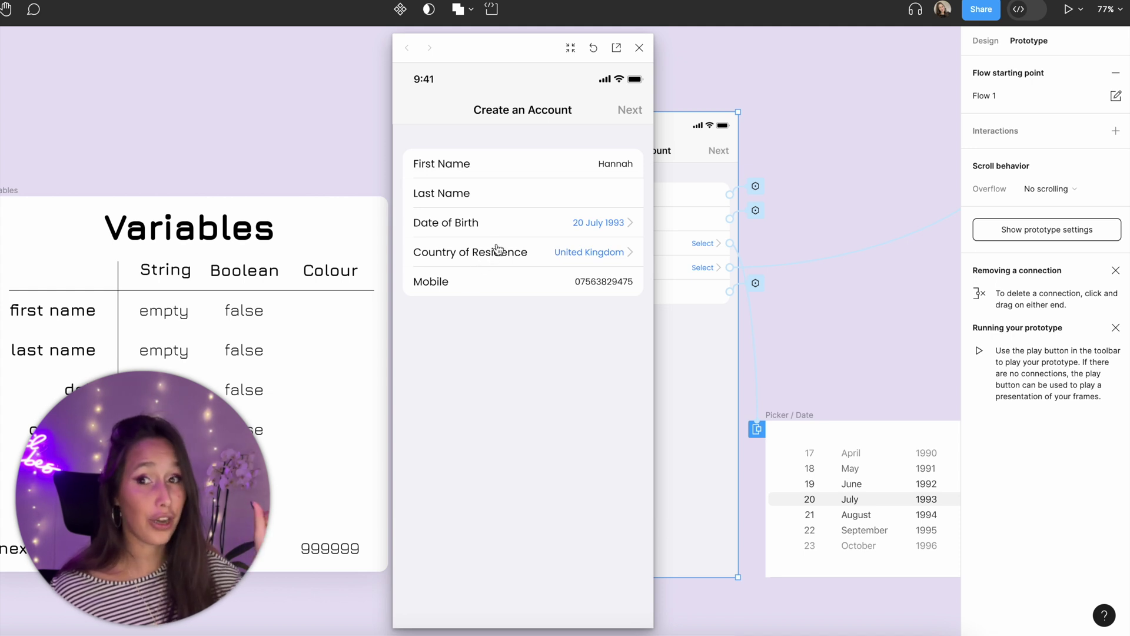
pyautogui.click(548, 251)
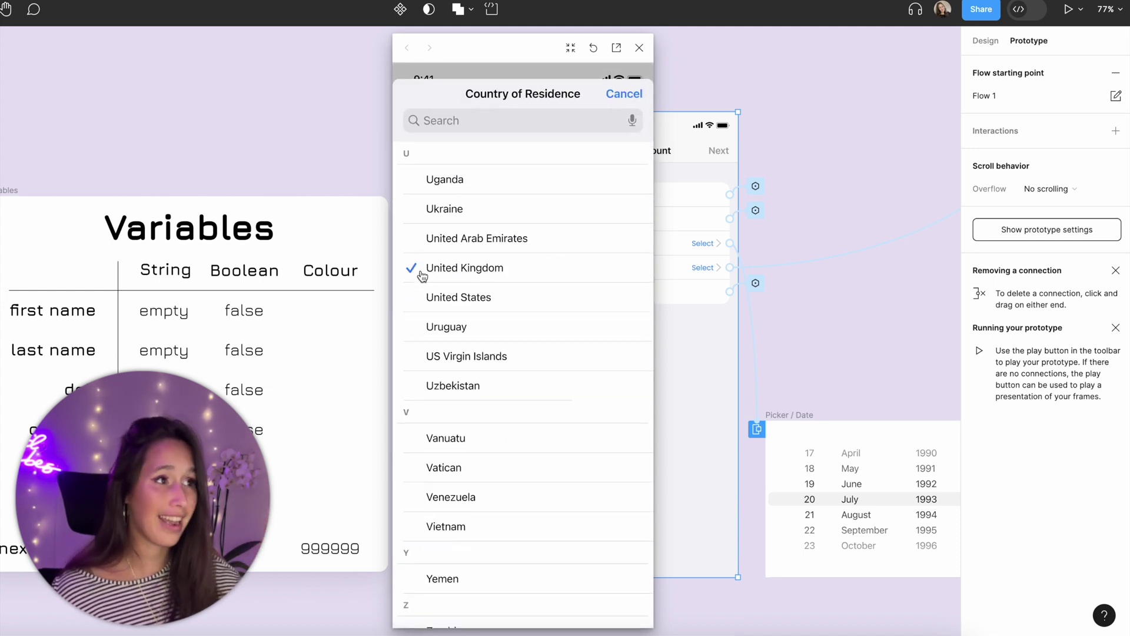
pyautogui.click(467, 255)
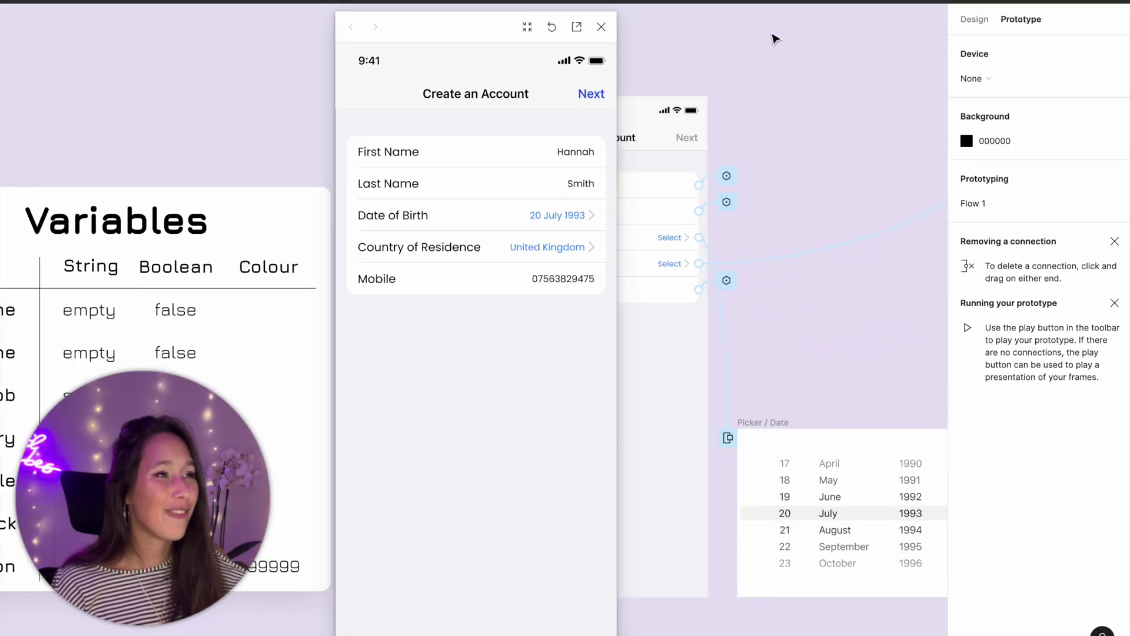
# - Close the prototype preview and deselect the country list group
pyautogui.click(601, 27)
pyautogui.hscroll(5, 676, 98)
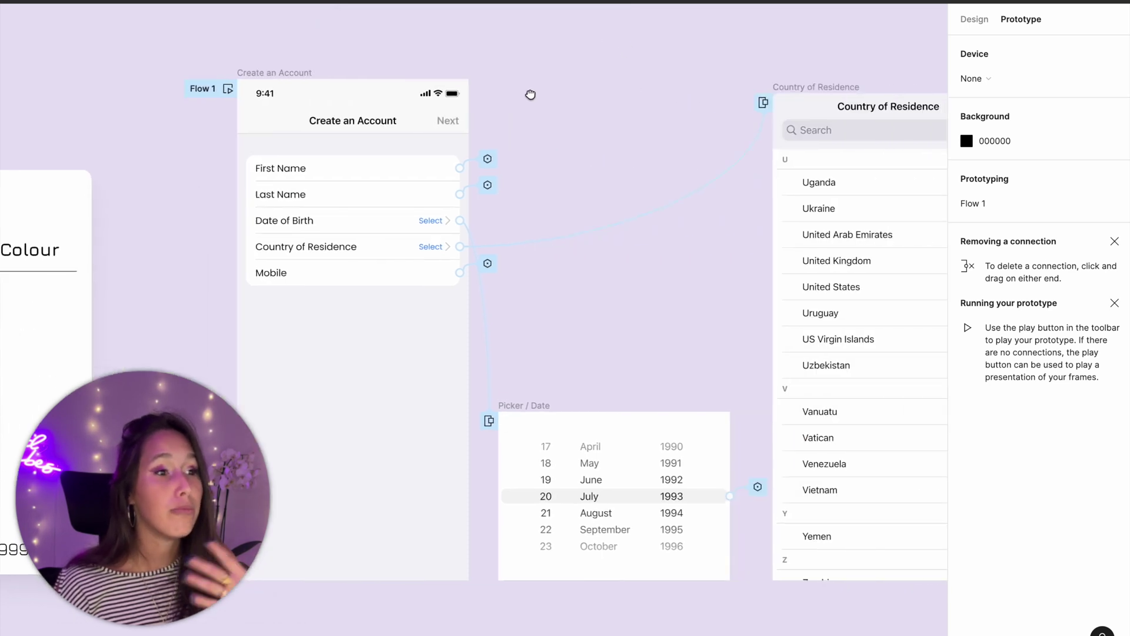
pyautogui.moveTo(524, 94); pyautogui.dragTo(318, 89)
pyautogui.click(779, 217)
pyautogui.hscroll(3, 721, 207)
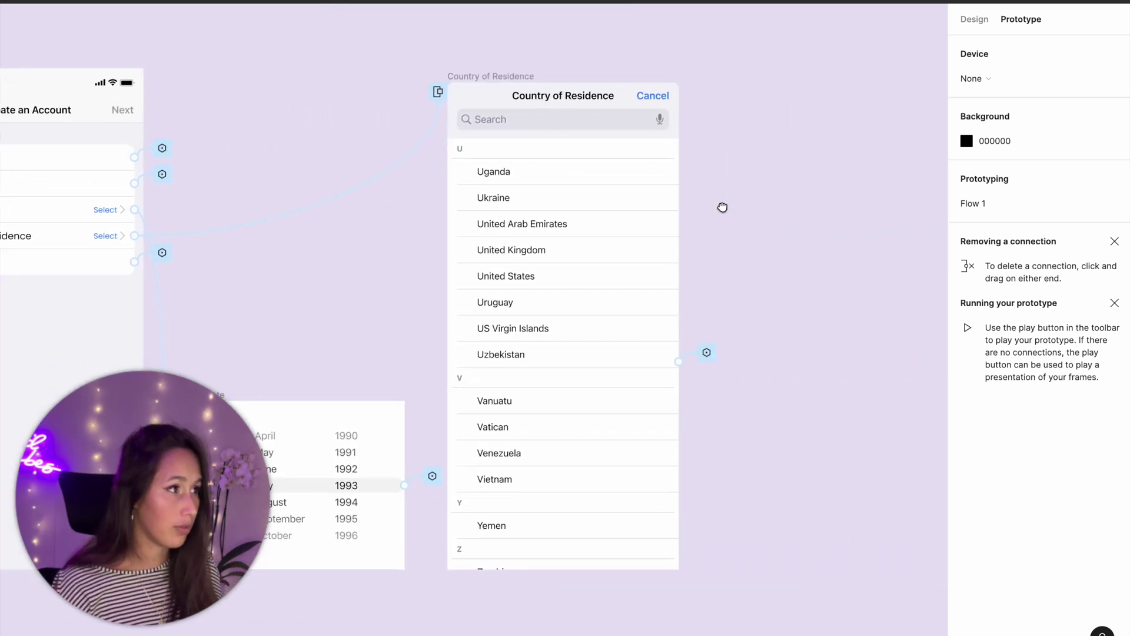
pyautogui.click(724, 166)
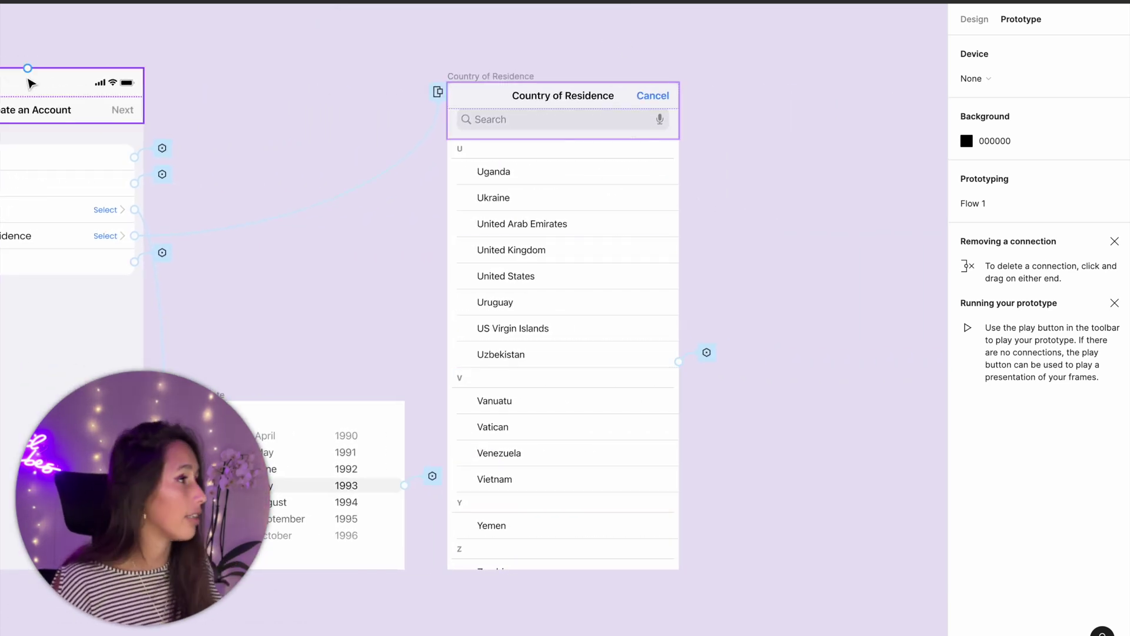
pyautogui.click(975, 21)
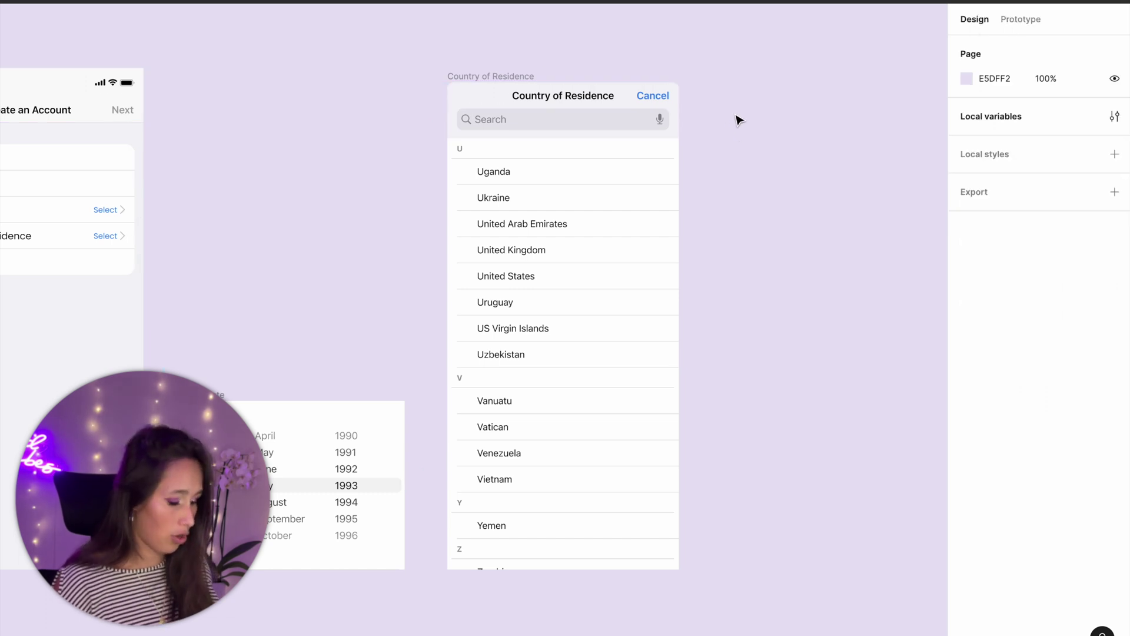
# - Create an iPhone 14 frame containing the text 'WELL DONE'
pyautogui.press('f')
pyautogui.click(1008, 97)
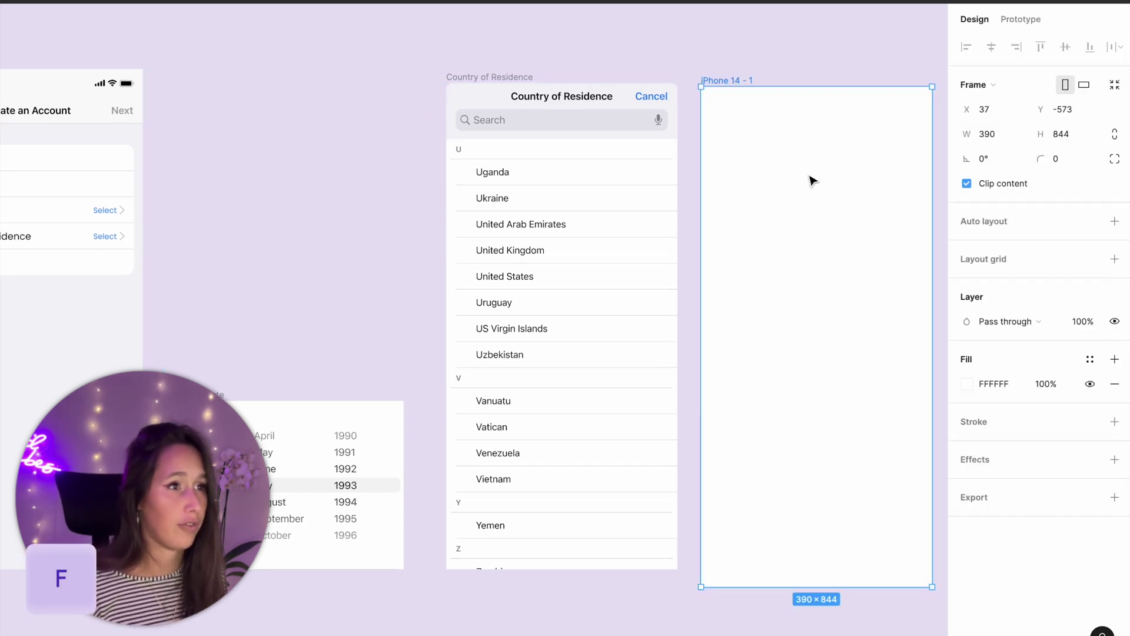
pyautogui.press('t')
pyautogui.click(804, 265)
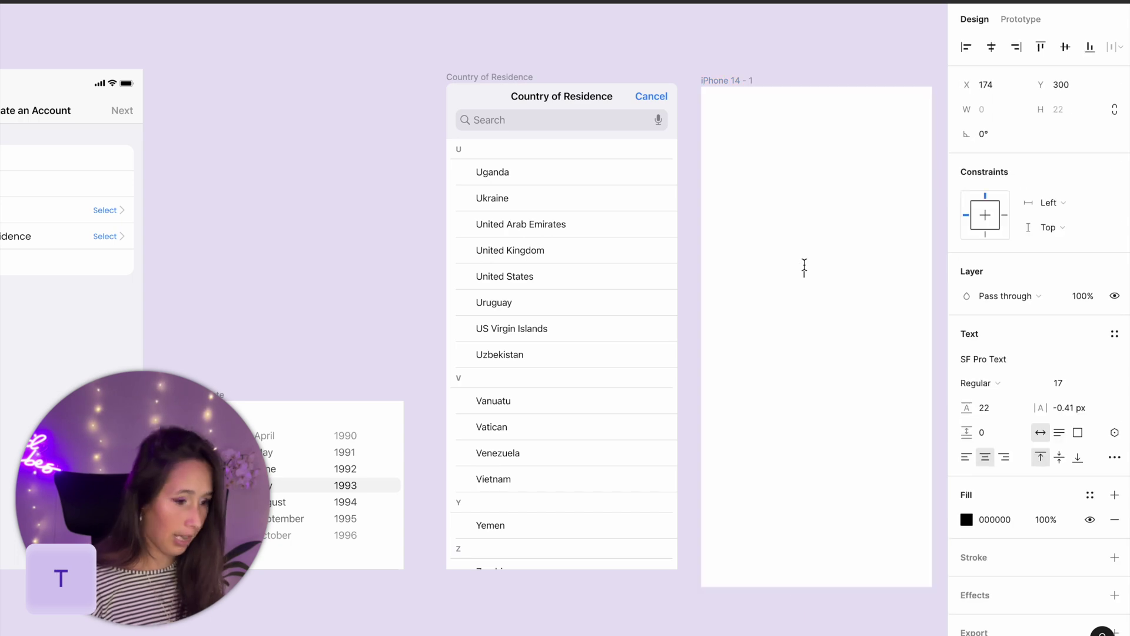
pyautogui.write('WELL')
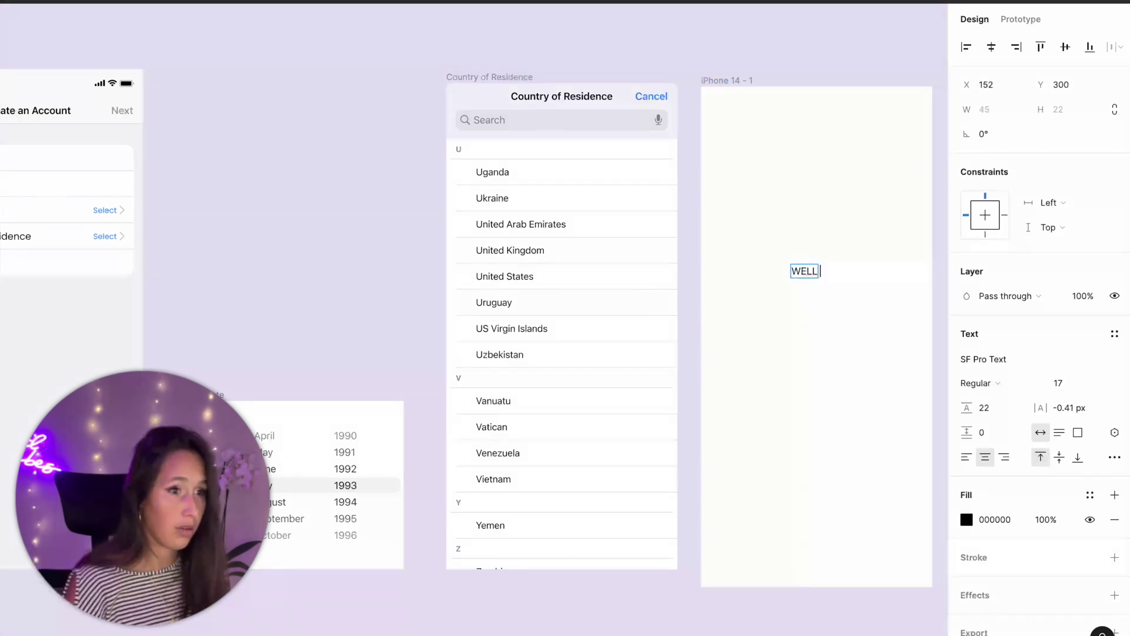
pyautogui.write(' DONE')
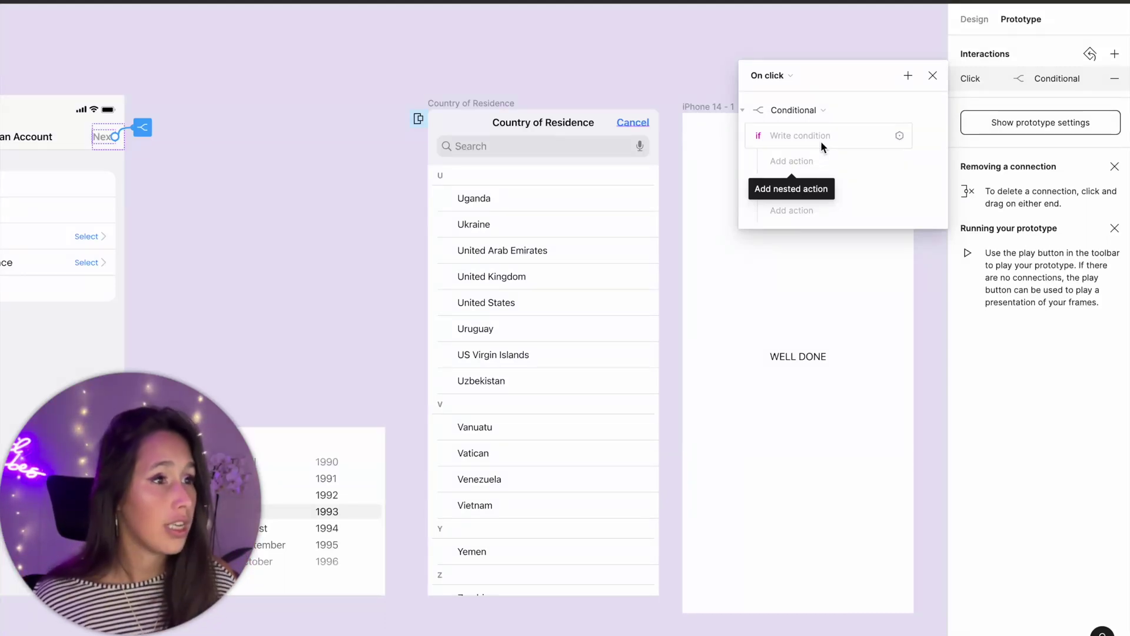
# - Start Next's condition with f name flag and l name flag and dob flag
pyautogui.click(820, 140)
pyautogui.click(822, 328)
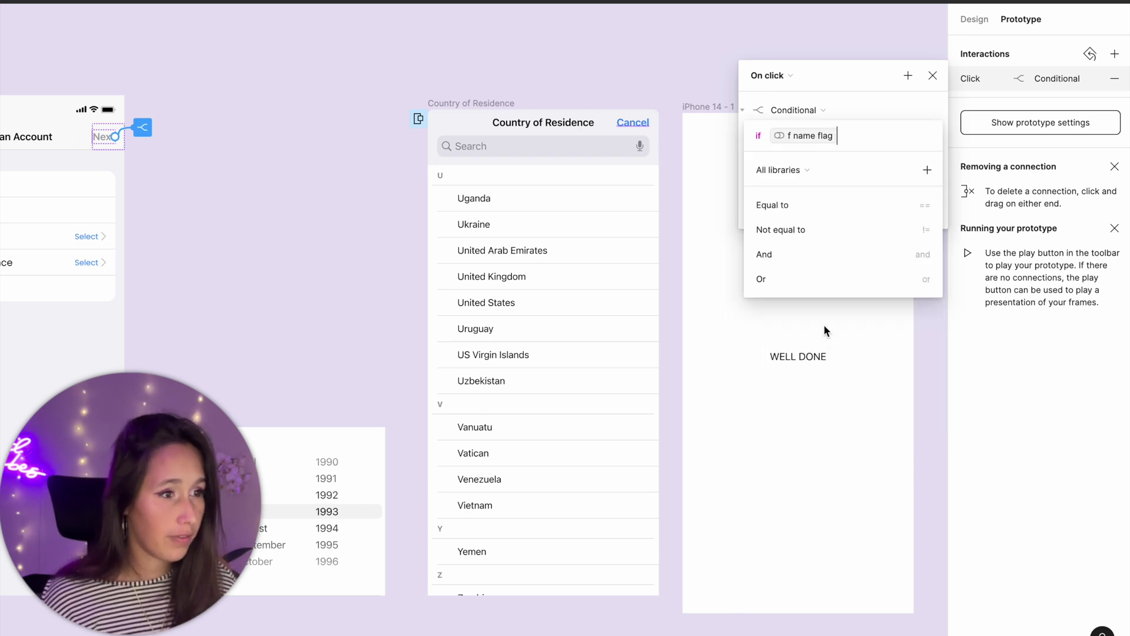
pyautogui.click(772, 259)
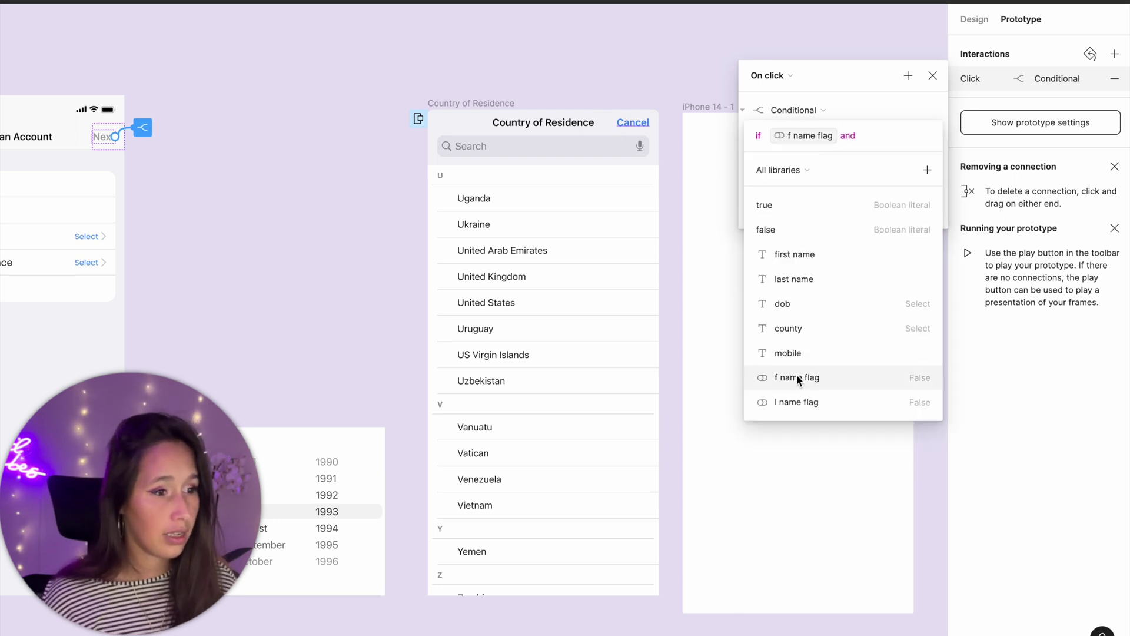
pyautogui.click(798, 402)
pyautogui.click(795, 262)
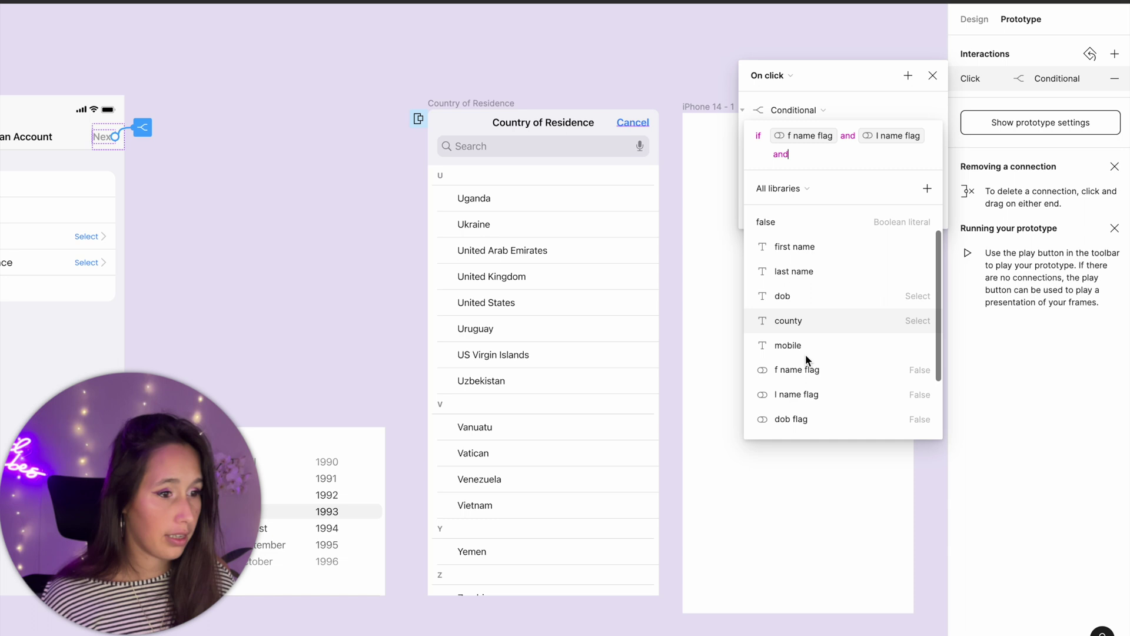
pyautogui.click(801, 416)
pyautogui.click(789, 273)
pyautogui.scroll(-3, 817, 365)
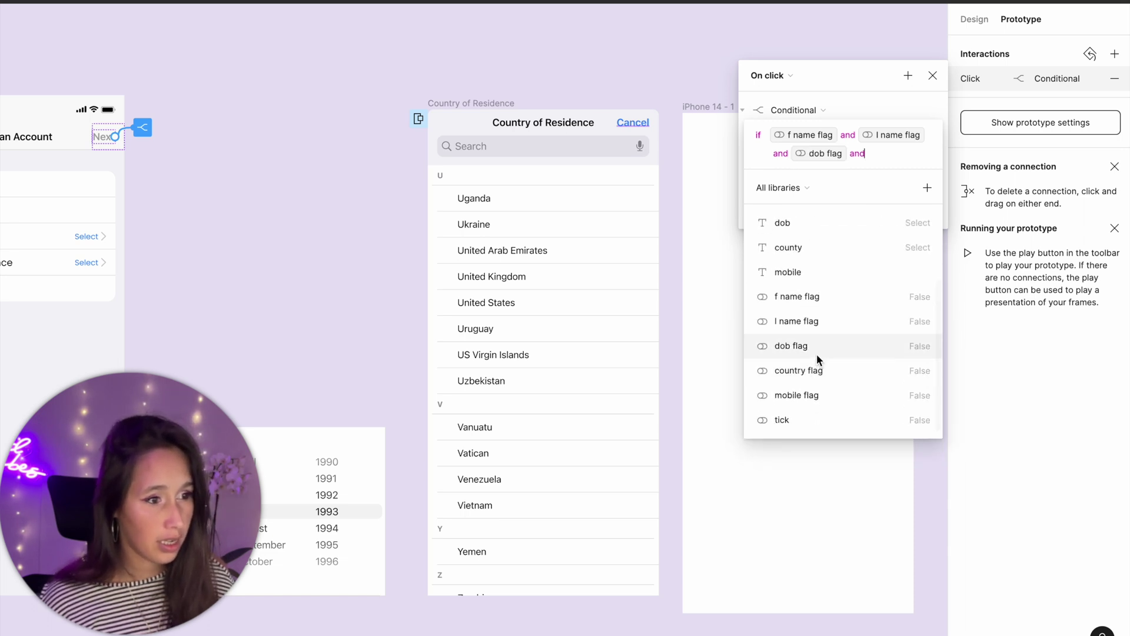
# - Add country flag and mobile flag to the condition, requiring == true
pyautogui.click(817, 368)
pyautogui.click(767, 269)
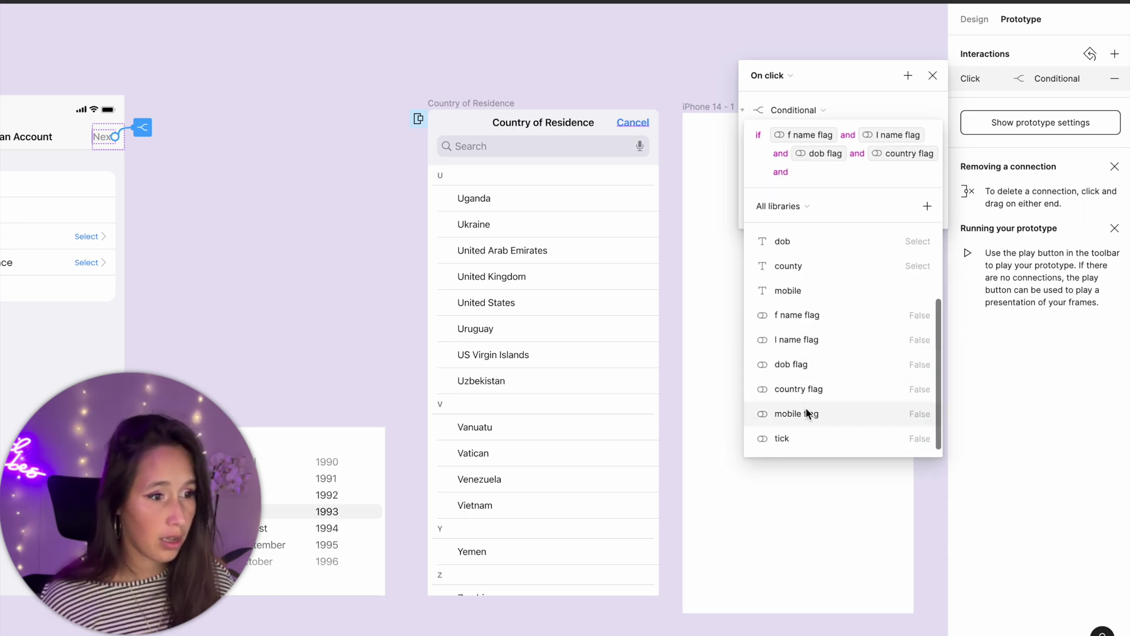
pyautogui.click(810, 412)
pyautogui.click(810, 245)
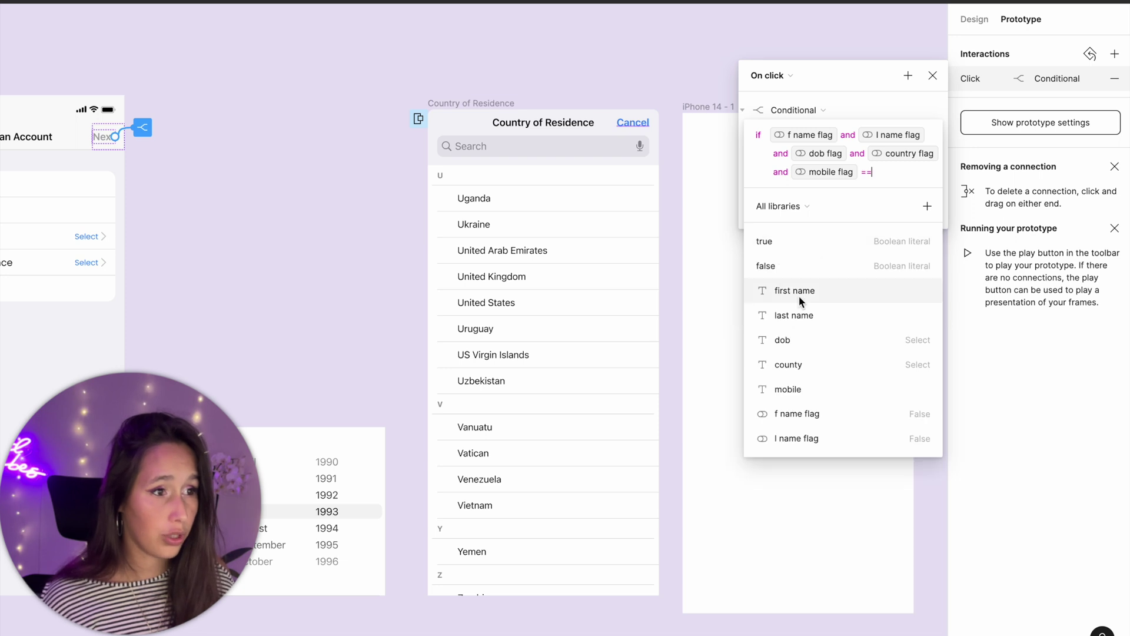
pyautogui.click(797, 244)
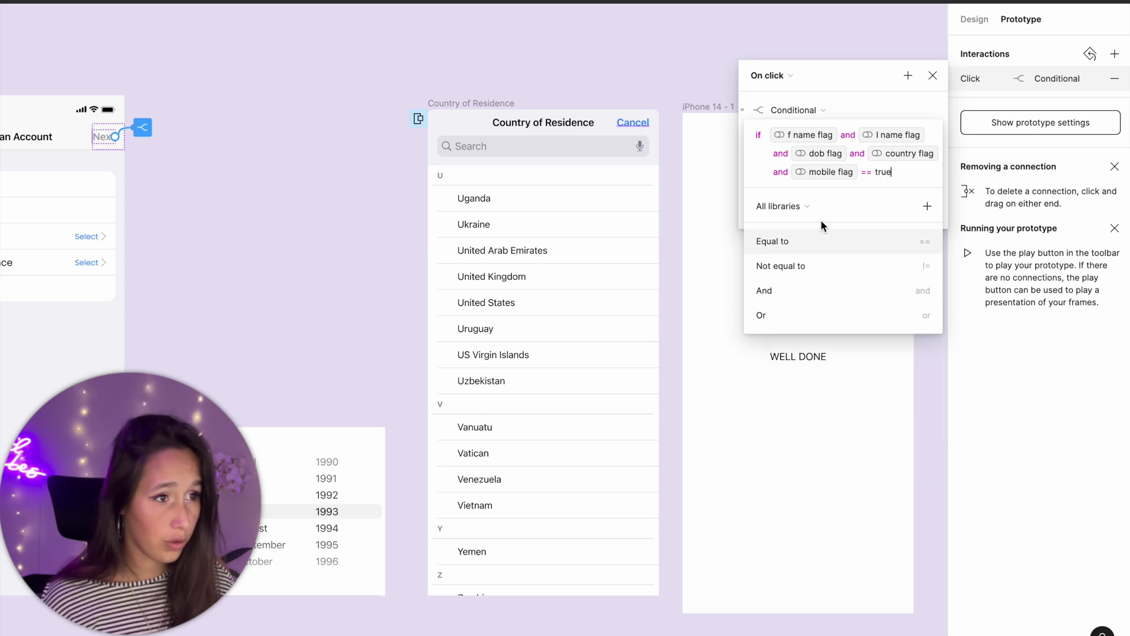
pyautogui.click(835, 94)
# - Make the condition navigate to iPhone 14 - 1 with a Push transition
pyautogui.click(784, 157)
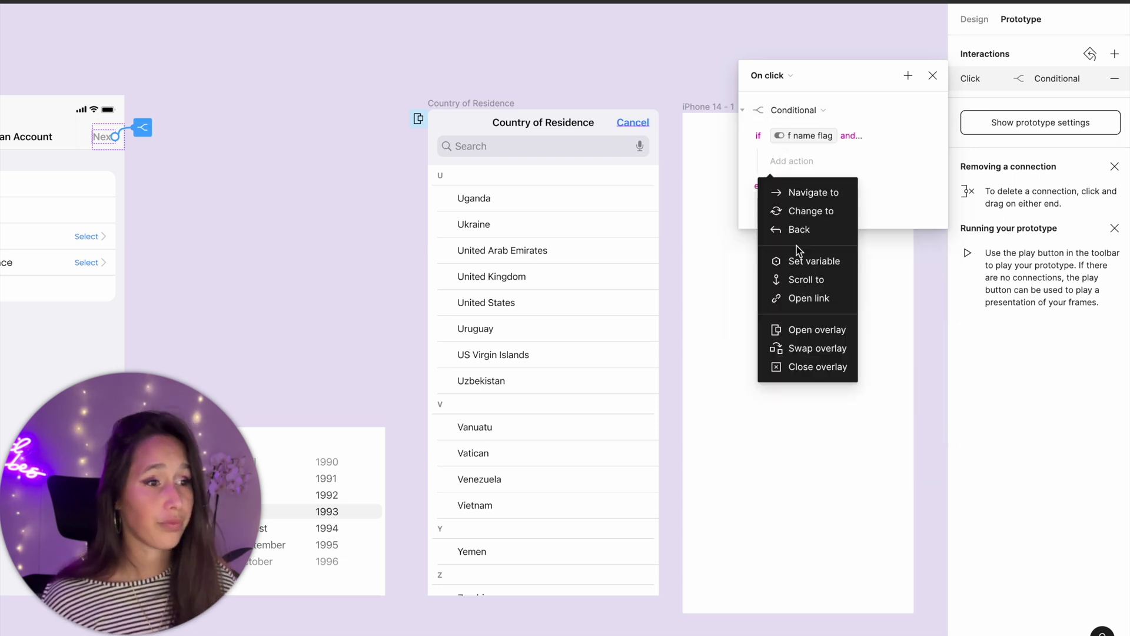
pyautogui.click(803, 196)
pyautogui.click(810, 185)
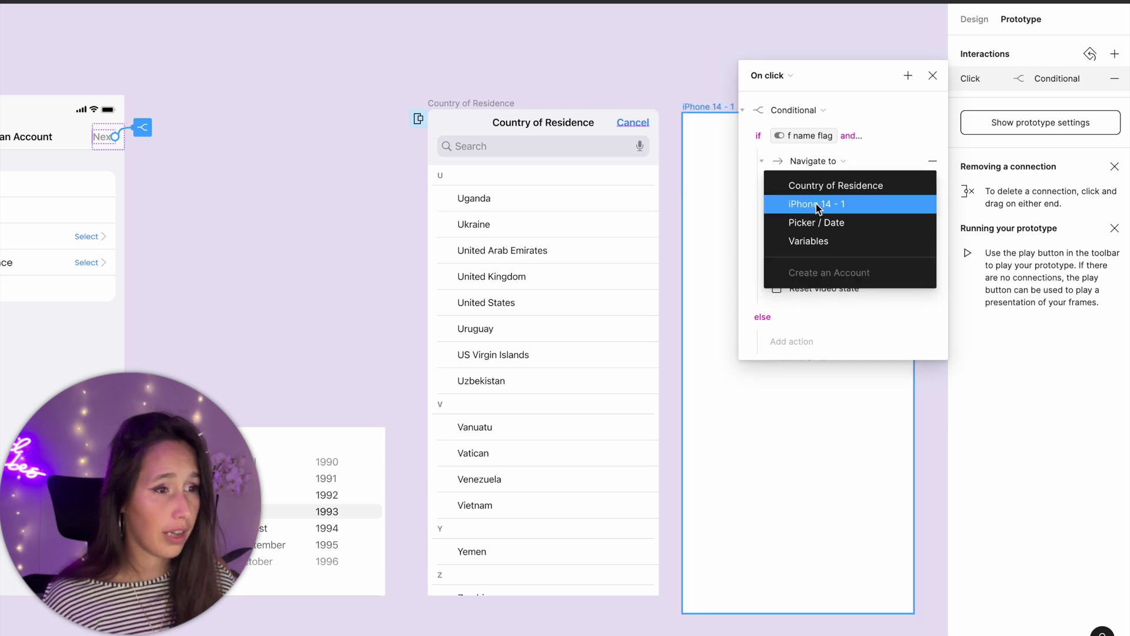
pyautogui.click(816, 203)
pyautogui.click(816, 206)
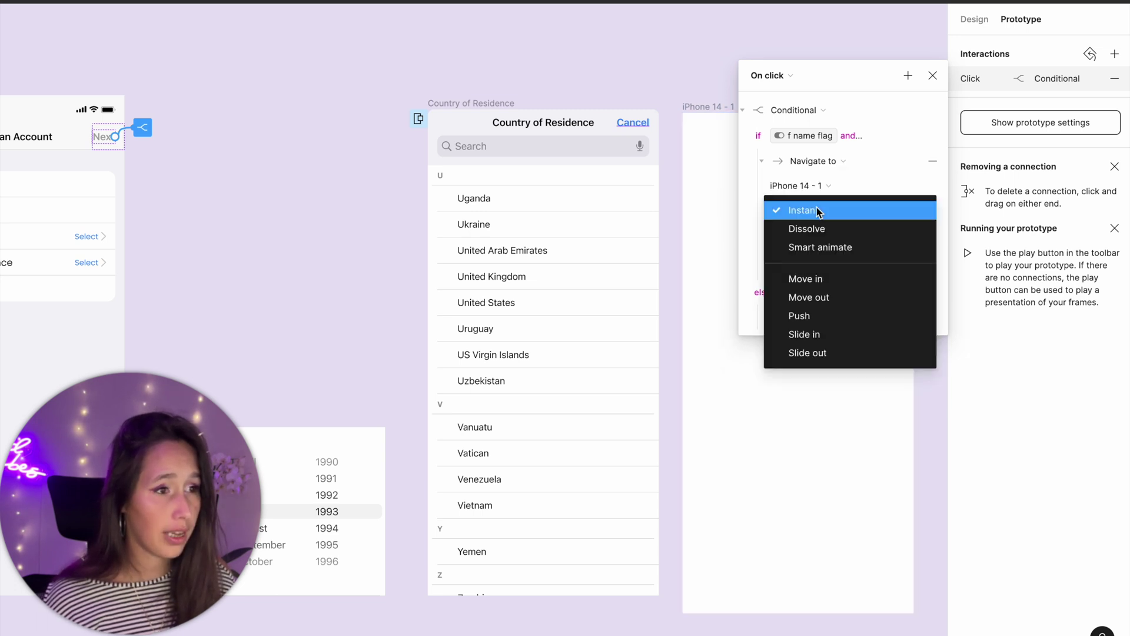
pyautogui.click(824, 315)
pyautogui.click(929, 82)
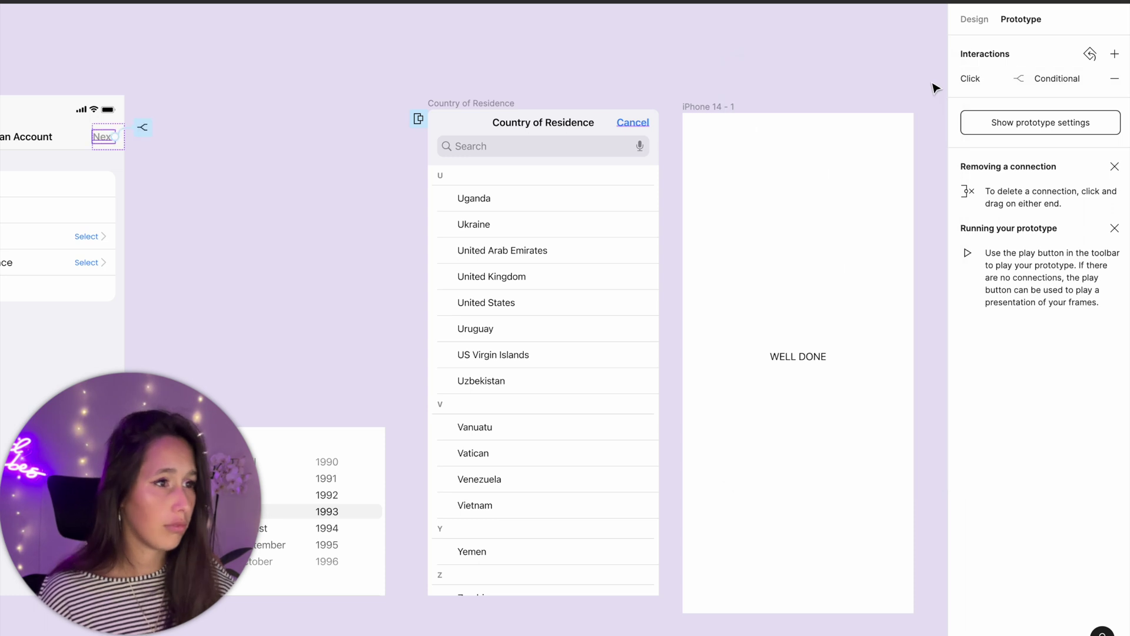
pyautogui.hscroll(-5, 114, 68)
pyautogui.click(98, 60)
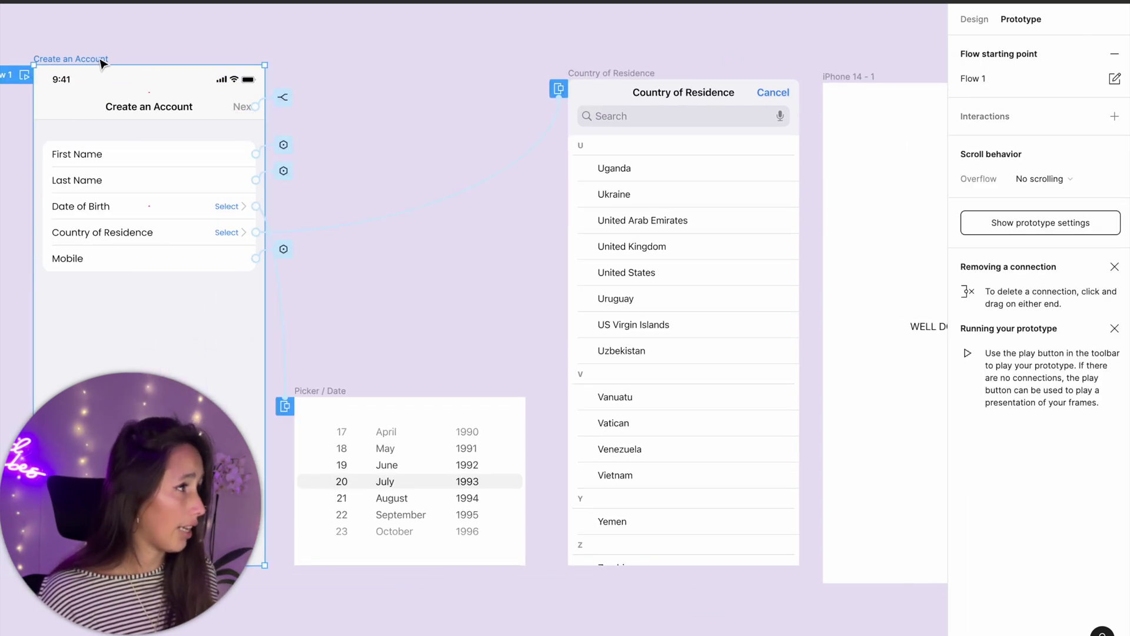
# - Preview the form, fill every field (country United Kingdom, birth date 20 July 1993), then tap Next
pyautogui.hotkey('shift', 'space')
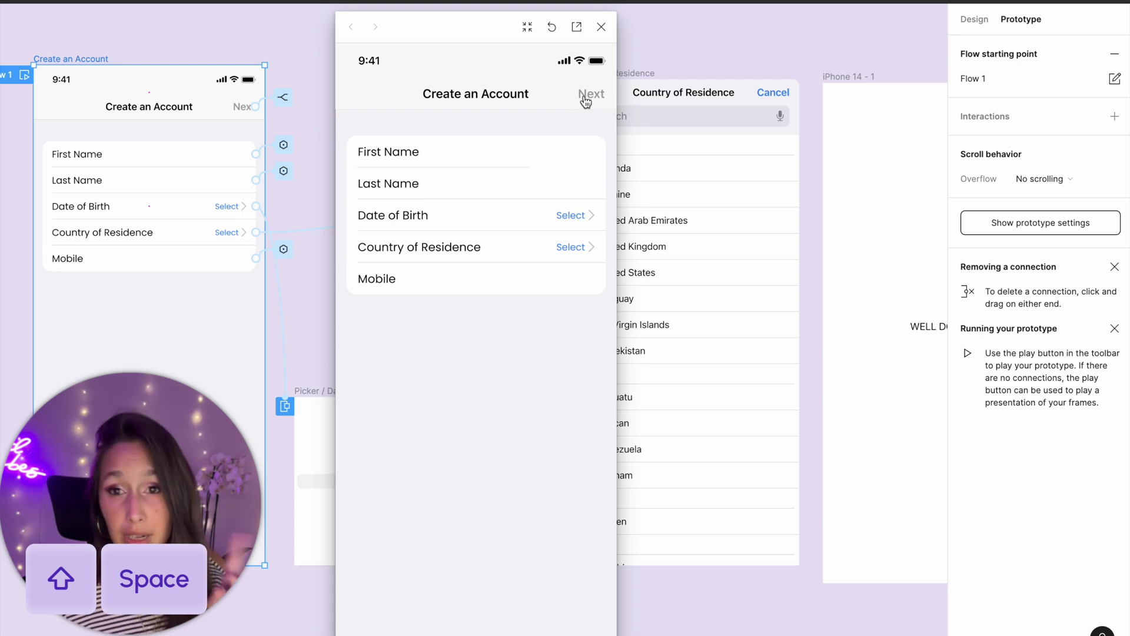
pyautogui.click(580, 159)
pyautogui.click(562, 247)
pyautogui.click(518, 355)
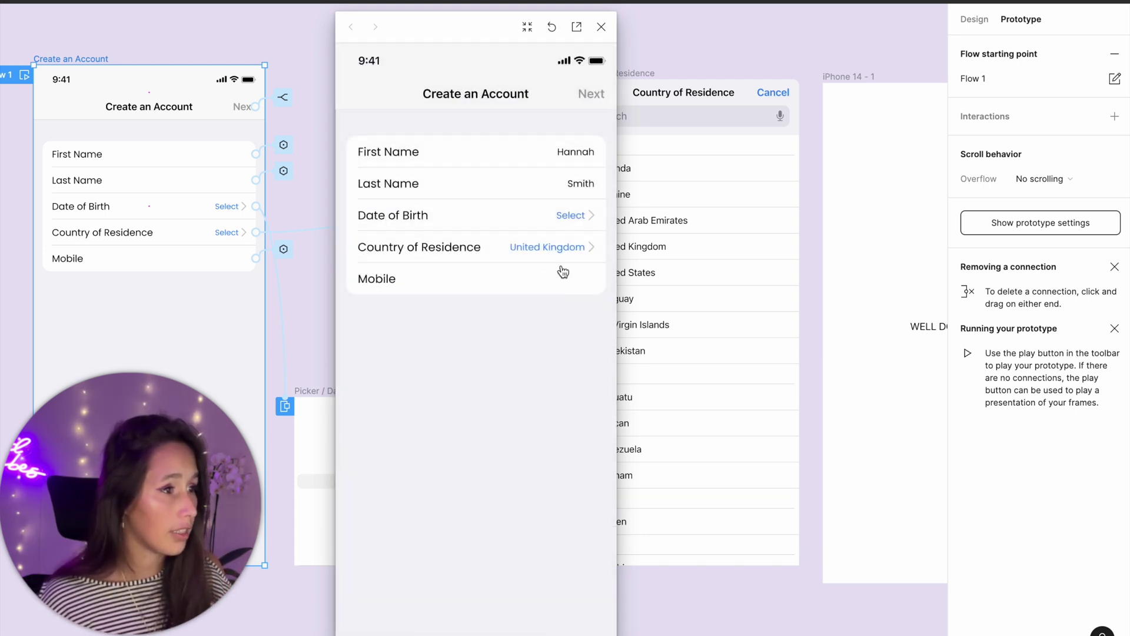
pyautogui.click(564, 272)
pyautogui.click(568, 216)
pyautogui.click(529, 455)
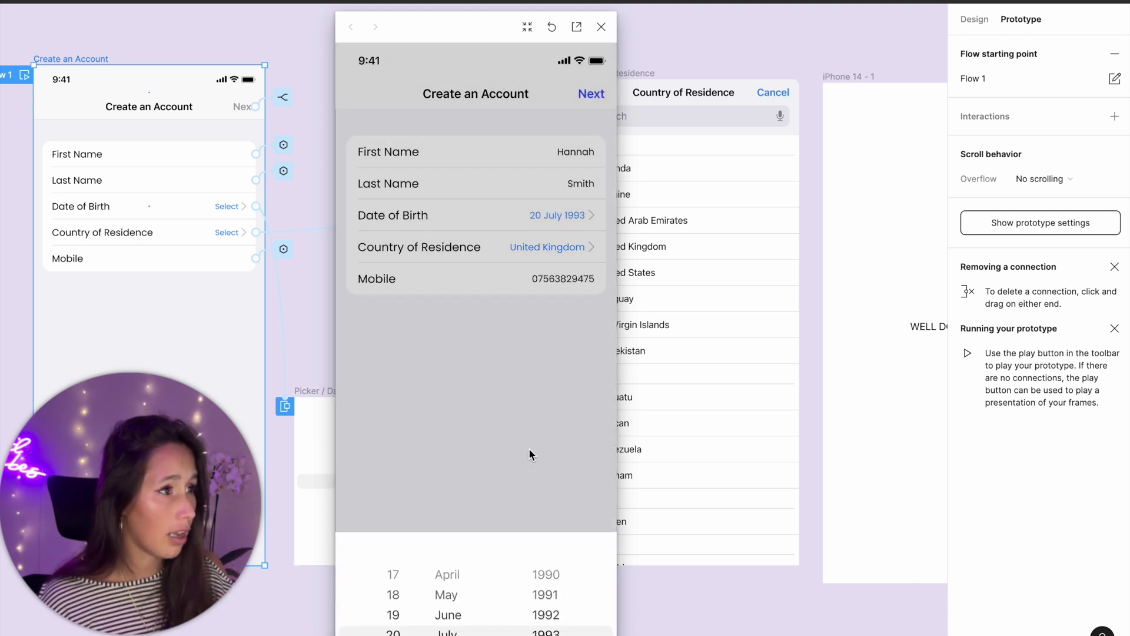
pyautogui.click(598, 94)
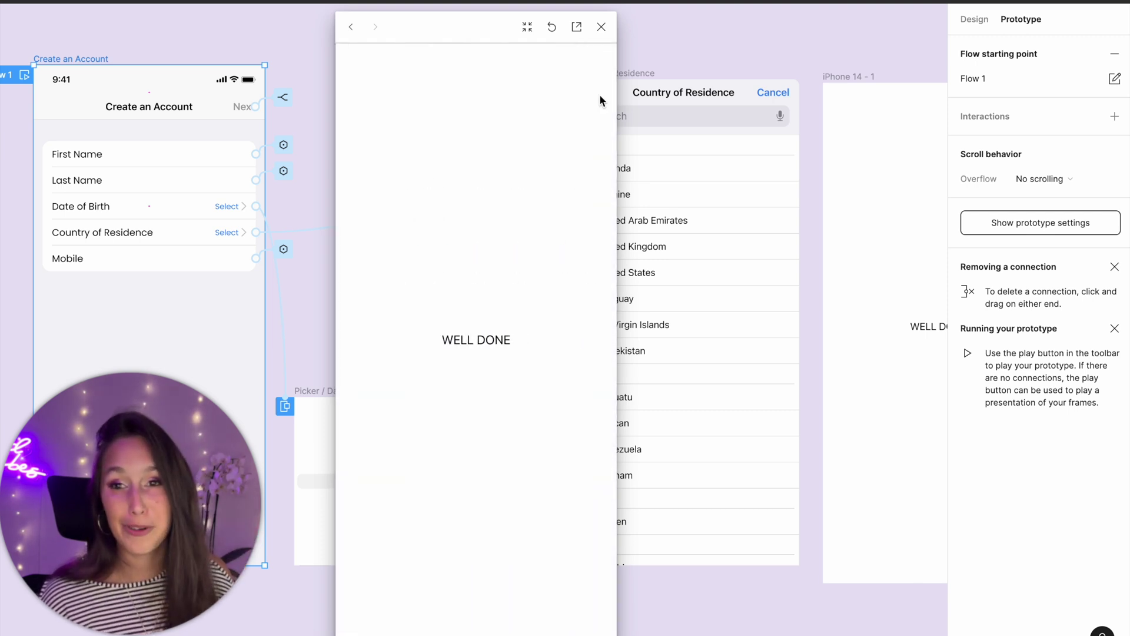